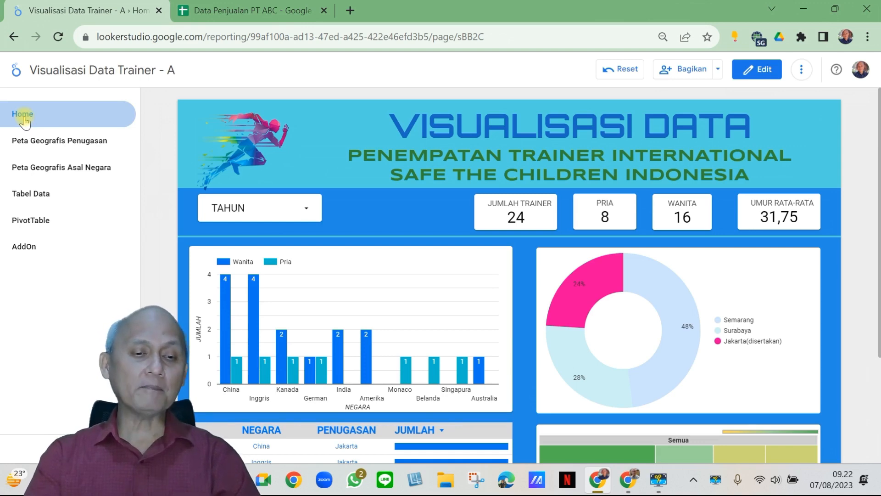
Step: Review the Home page of the trainer dashboard, from the TAHUN filter down to the charts, country table and treemap
left_click(304, 214)
left_click(403, 212)
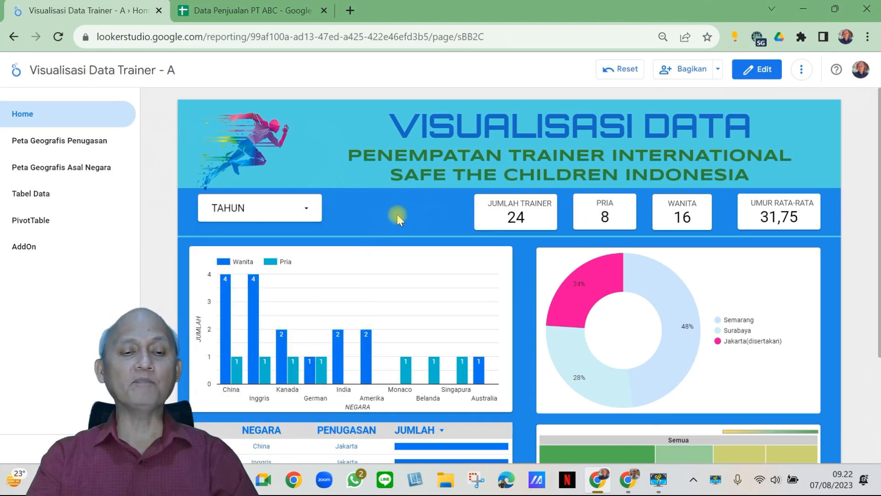
scroll(398, 215, "down", 2)
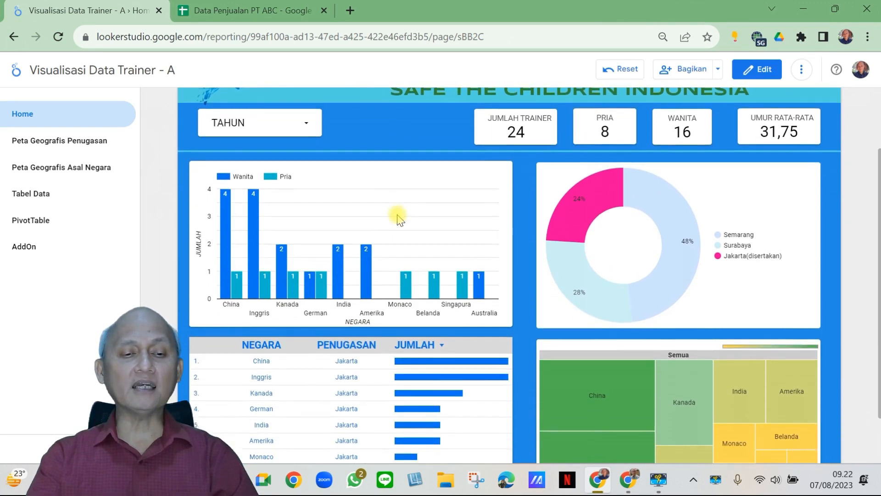
scroll(399, 220, "down", 1)
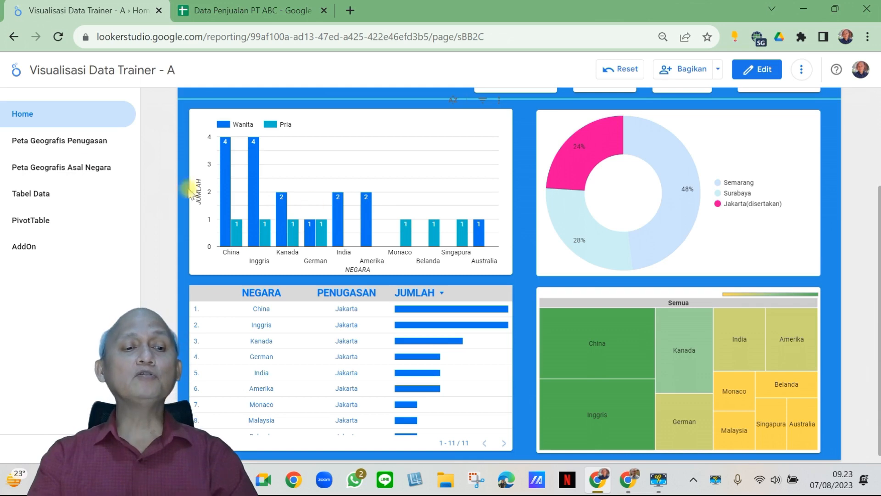
Step: Open the Peta Geografis Penugasan page and inspect the Jakarta, Semarang and Surabaya bubbles on the map
left_click(45, 145)
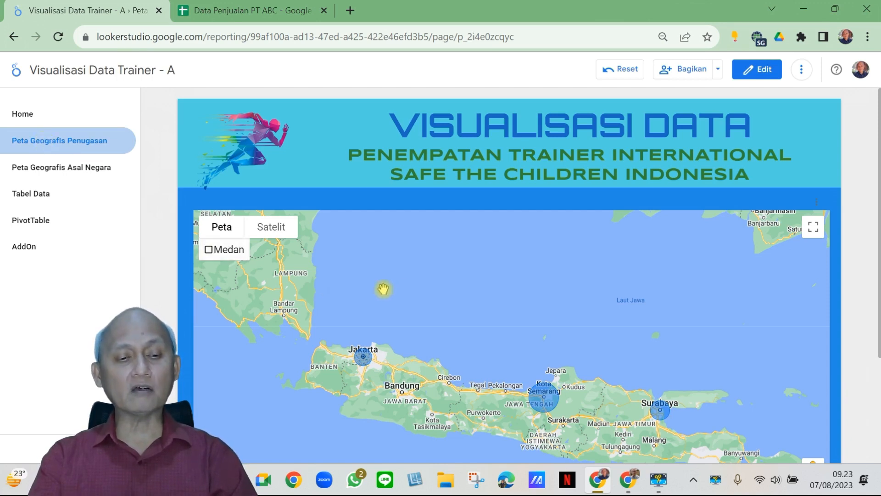
mouse_move(363, 363)
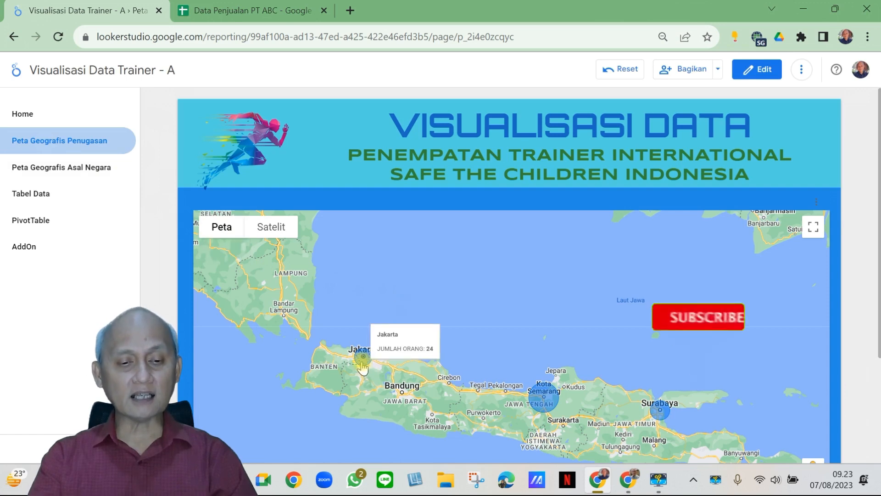
mouse_move(558, 408)
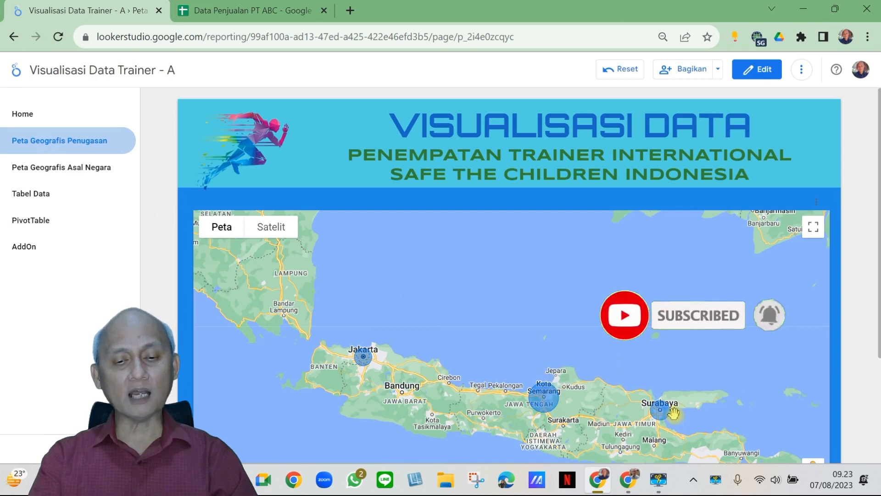
mouse_move(670, 420)
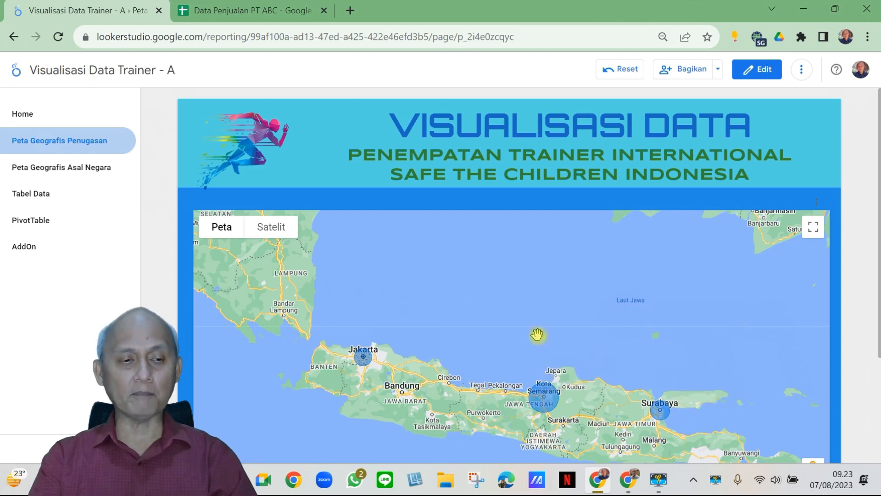
Step: Inspect the Inggris bubble on the Peta Geografis Asal Negara map and the Tabel Data page, ending back on Home
left_click(84, 168)
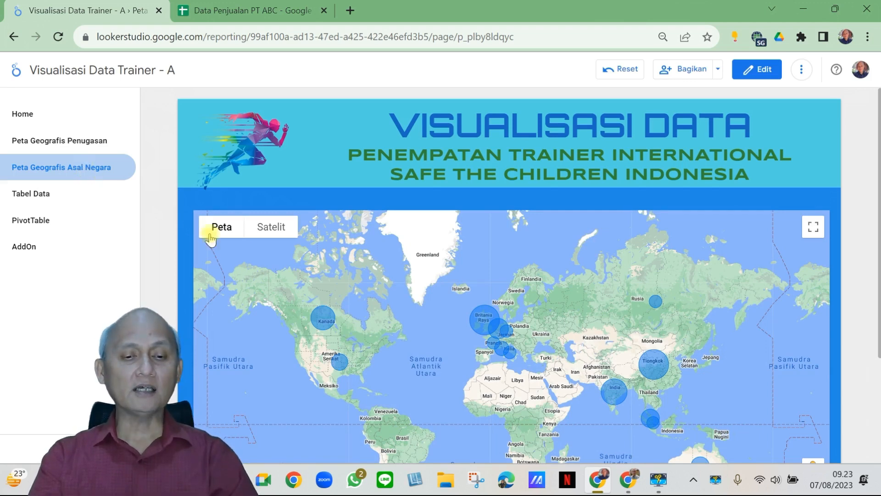
mouse_move(482, 330)
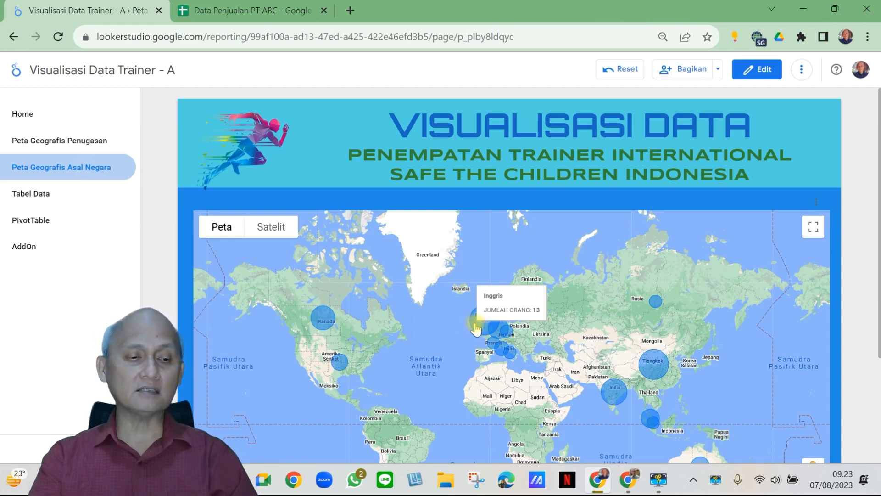
left_click(46, 195)
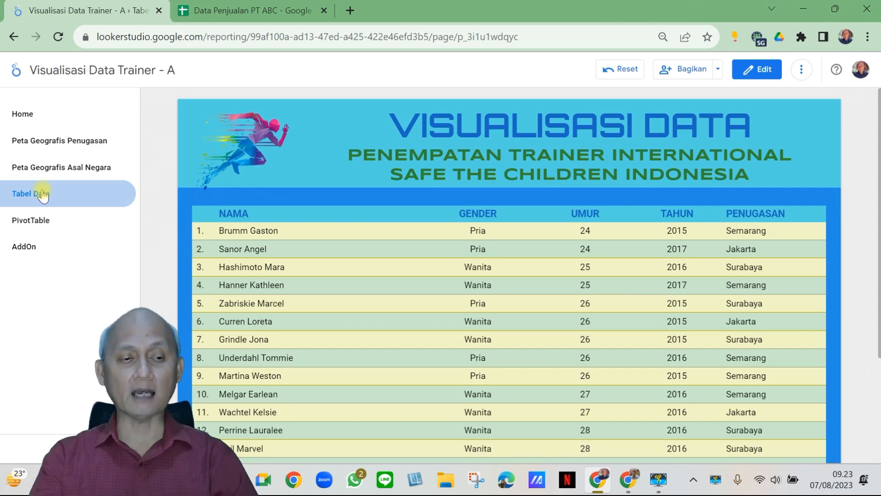
left_click(32, 115)
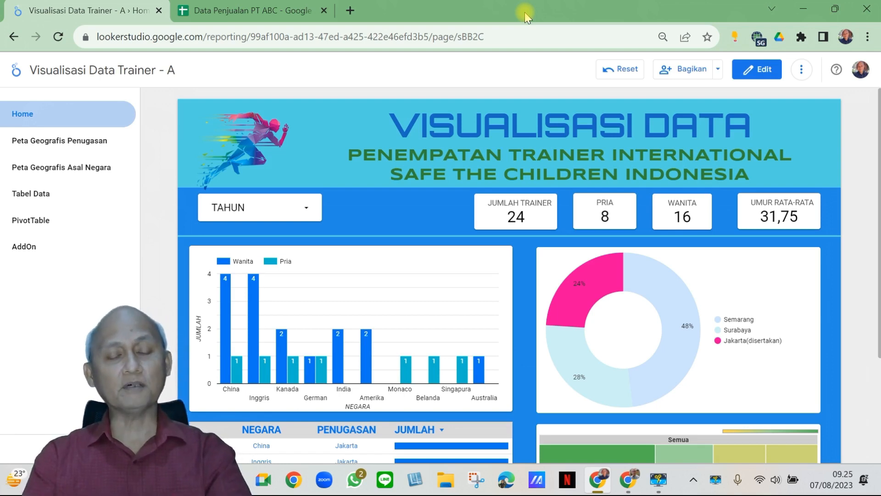
Step: Switch to the Google Drive window and start a file upload to My Drive
key("alt+Tab")
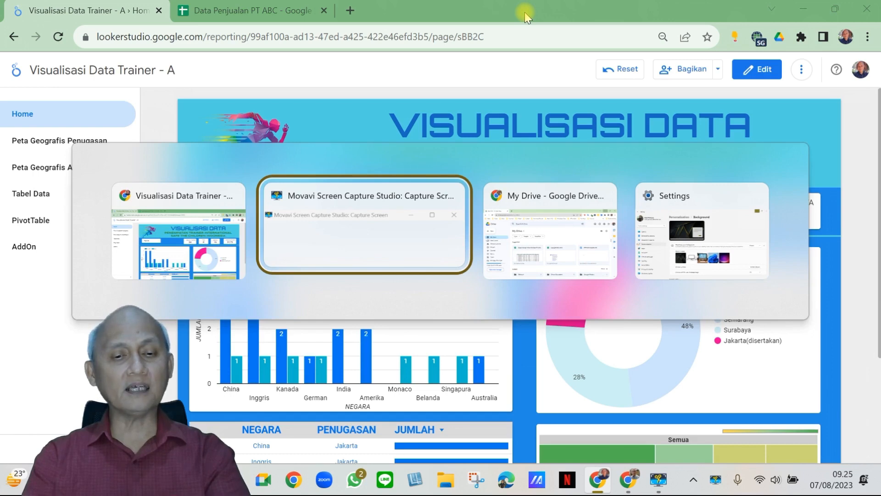
key("alt+Tab")
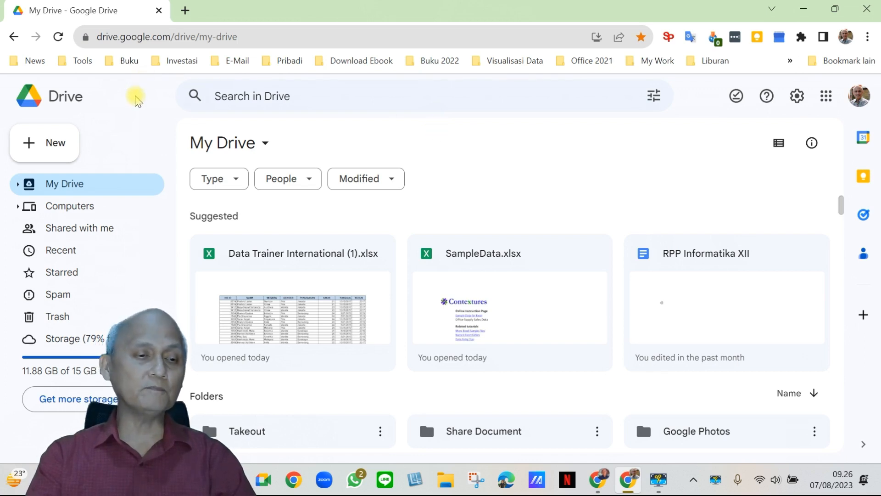
left_click(28, 145)
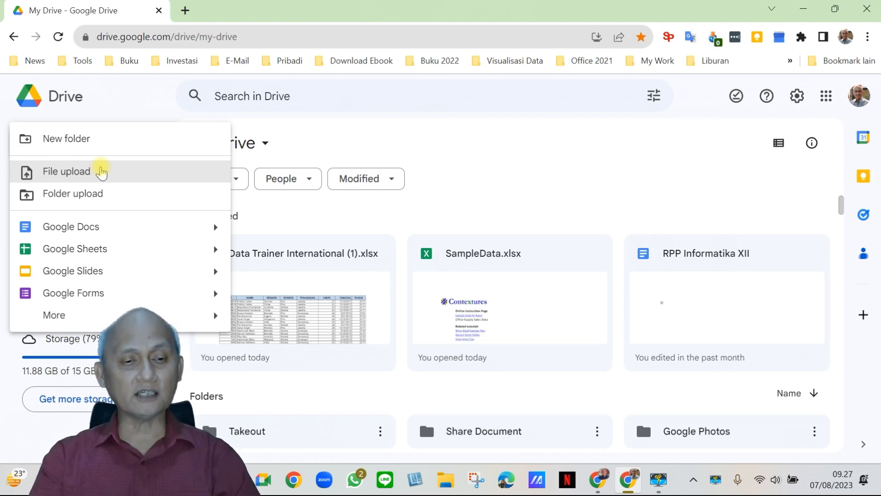
left_click(101, 172)
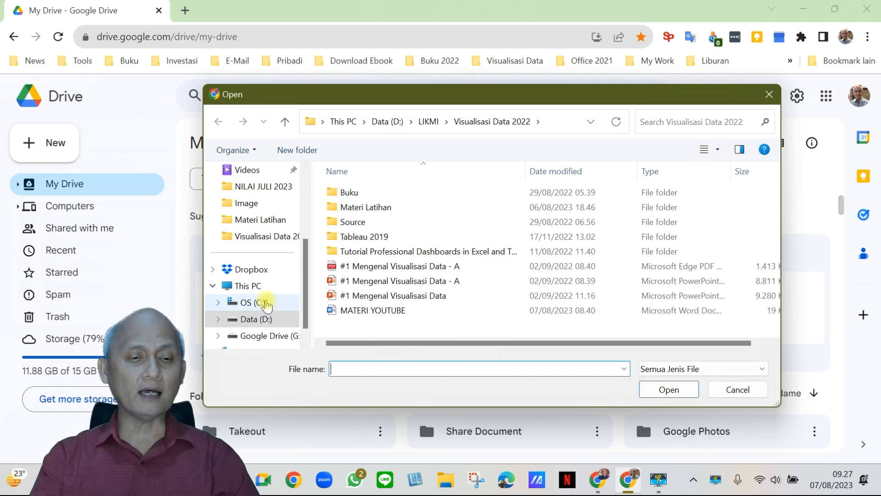
Step: Choose the Data Trainer International workbook from LIKMI > Visualisasi Data 2022 > Materi Latihan on drive D for the upload
left_click(257, 318)
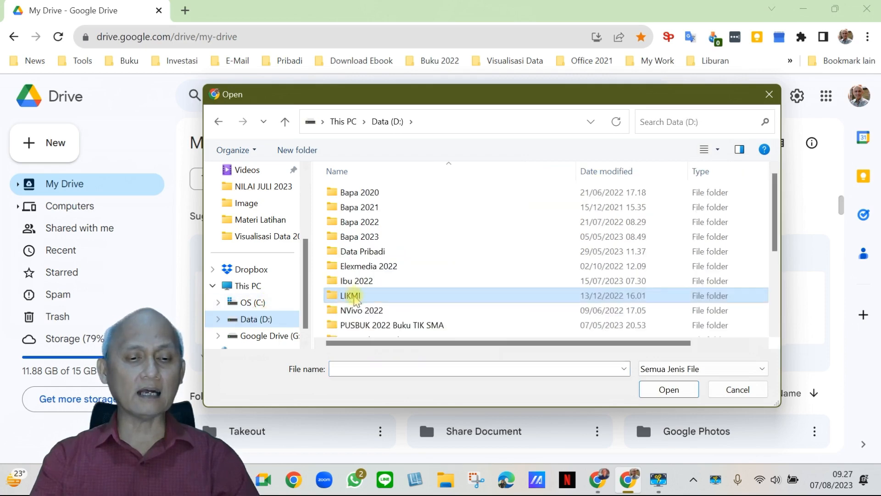
double_click(358, 297)
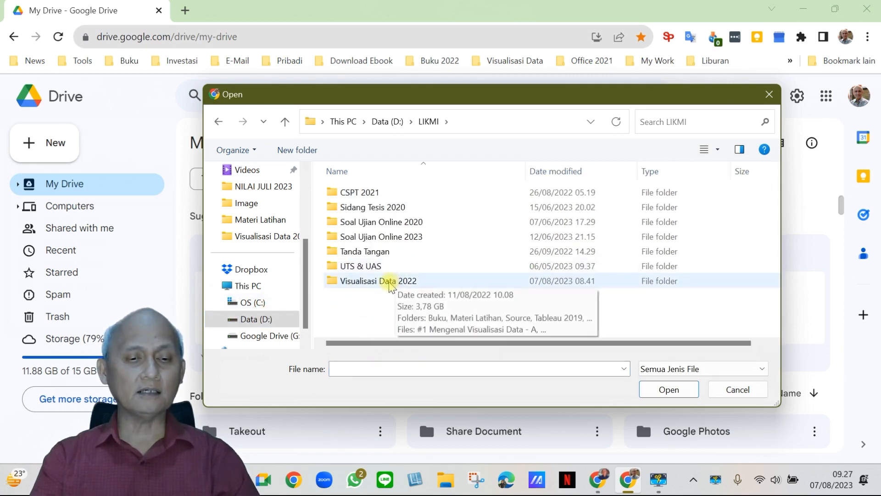
double_click(390, 282)
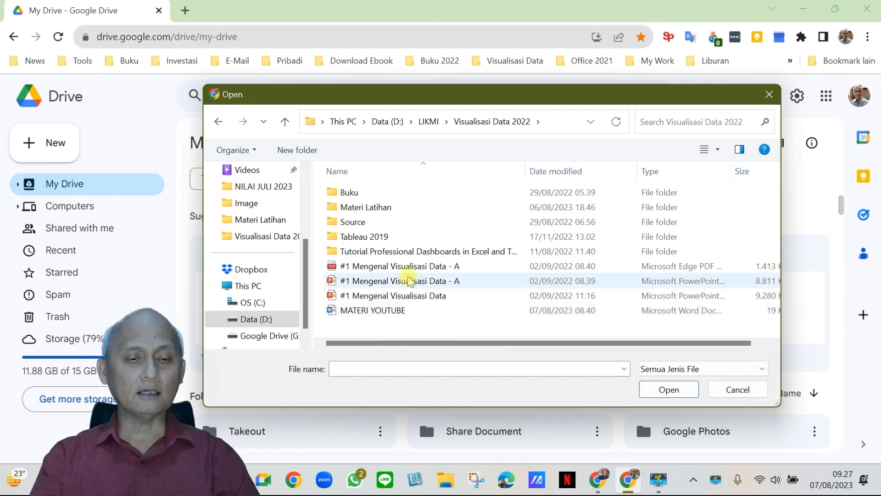
double_click(375, 208)
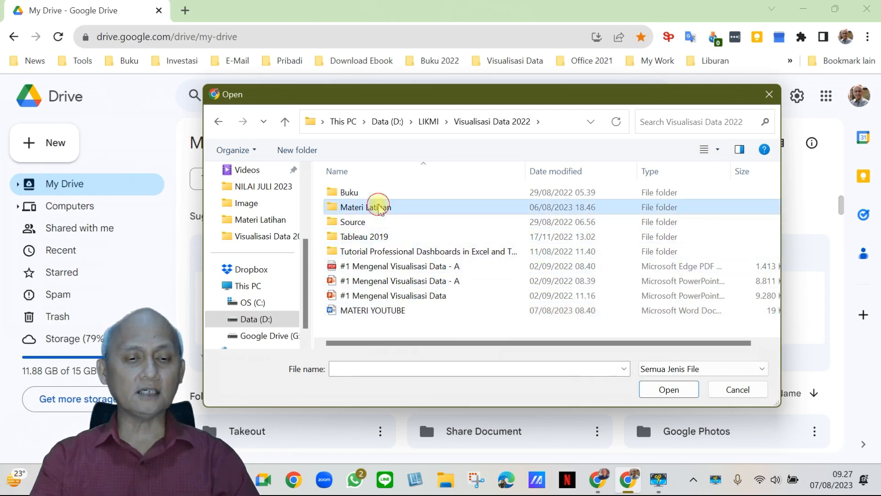
scroll(448, 266, "down", 1)
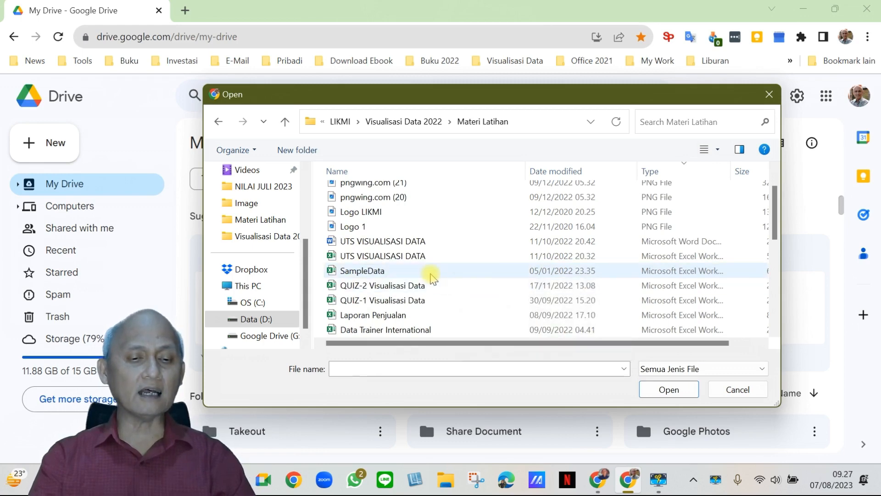
scroll(431, 287, "down", 1)
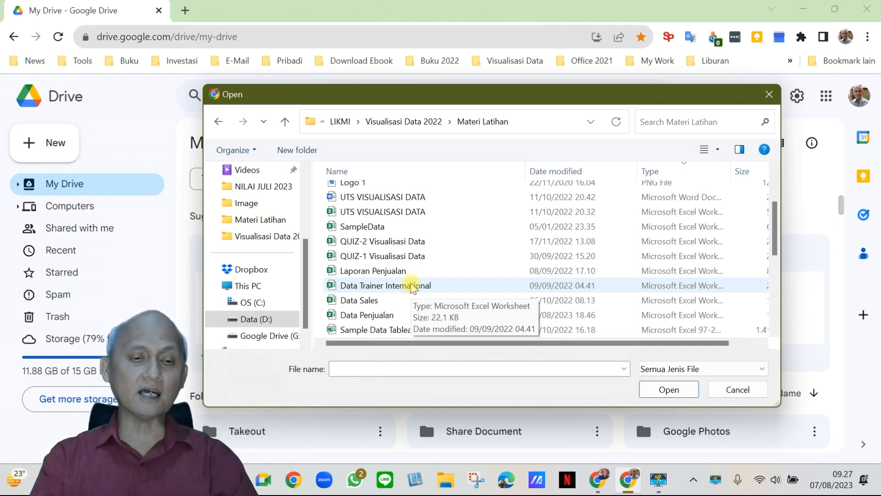
left_click(412, 287)
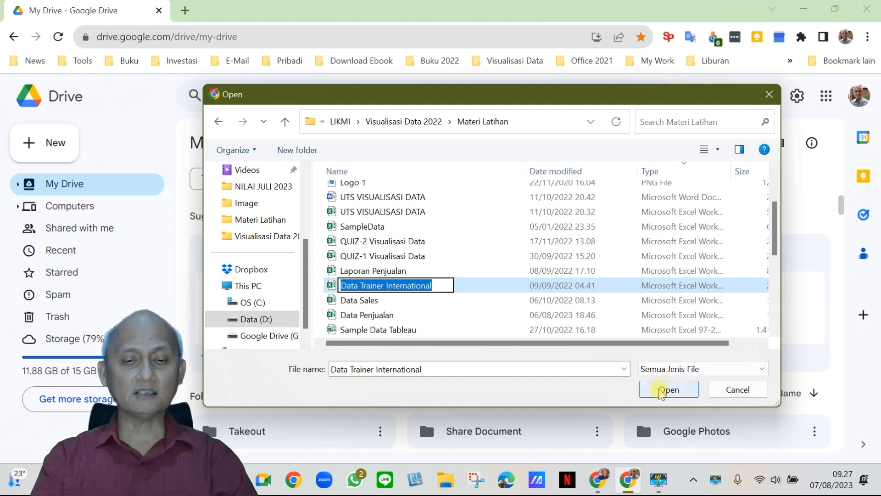
left_click(660, 391)
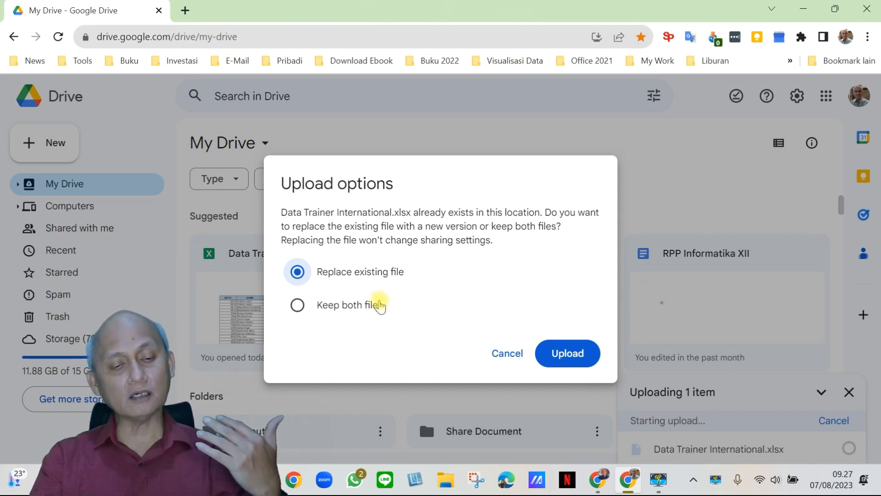
Step: Upload the workbook with the option to keep both files and locate the uploaded copy in My Drive
left_click(361, 315)
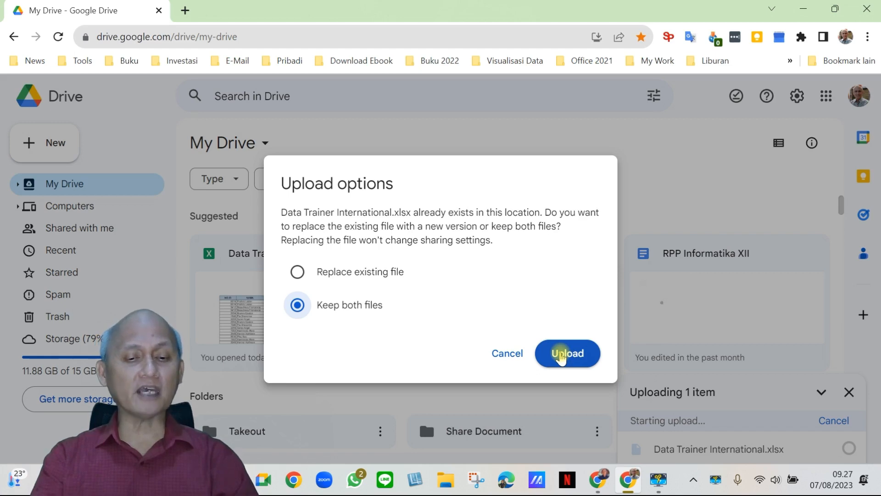
left_click(561, 358)
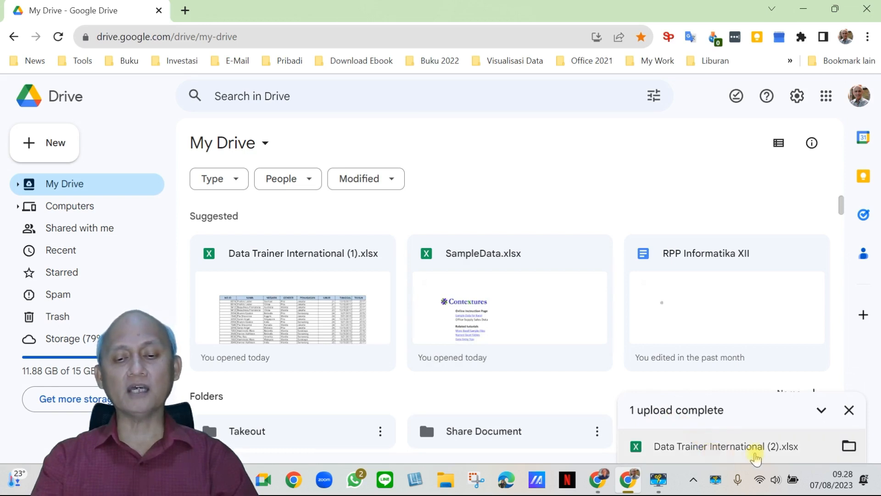
left_click(850, 445)
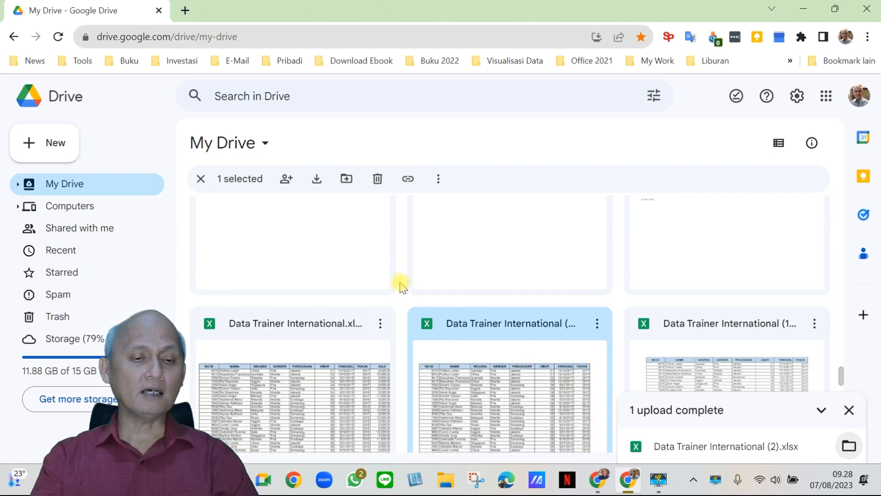
Step: Open Data Trainer International.xlsx from My Drive and save it as a Google Sheets file
left_click(280, 360)
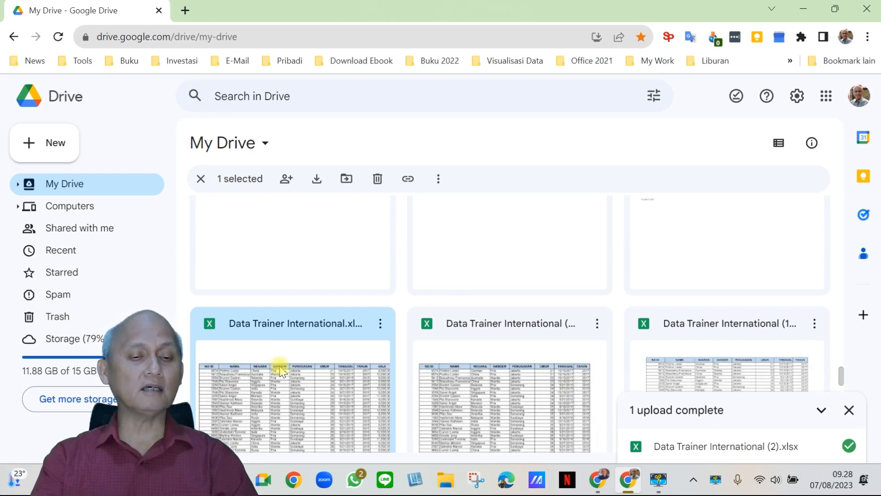
double_click(287, 325)
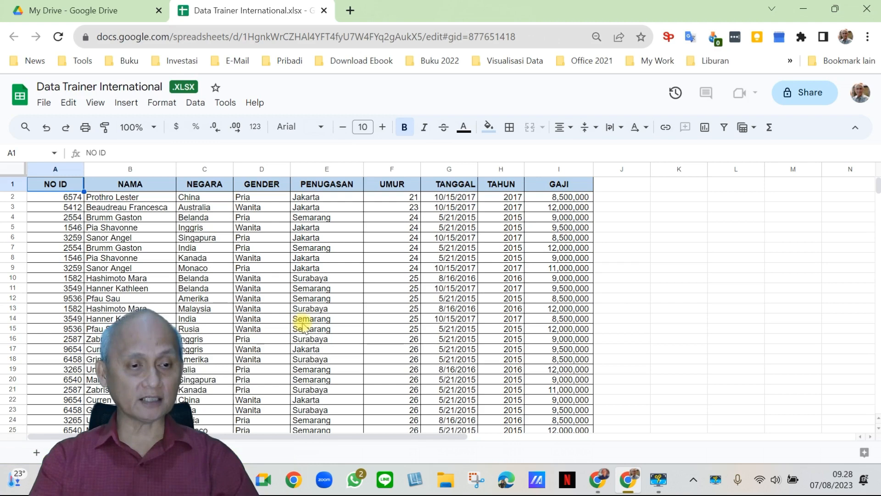
left_click(44, 103)
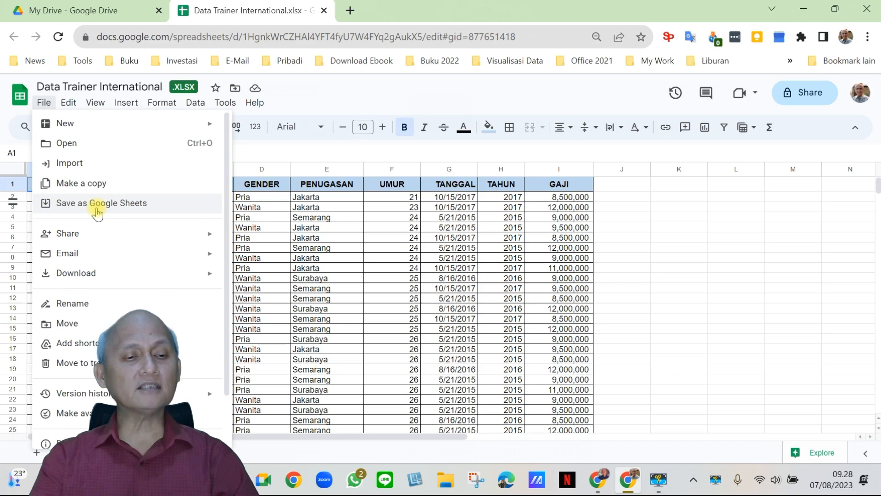
mouse_move(166, 103)
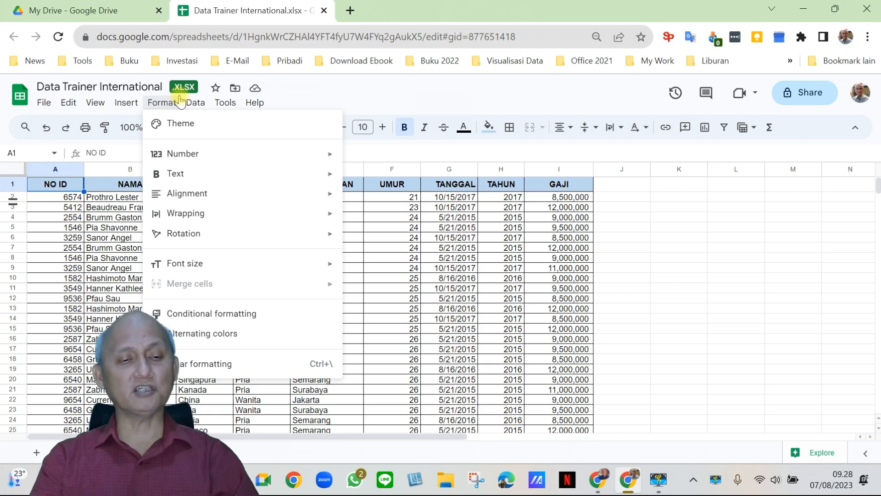
mouse_move(44, 102)
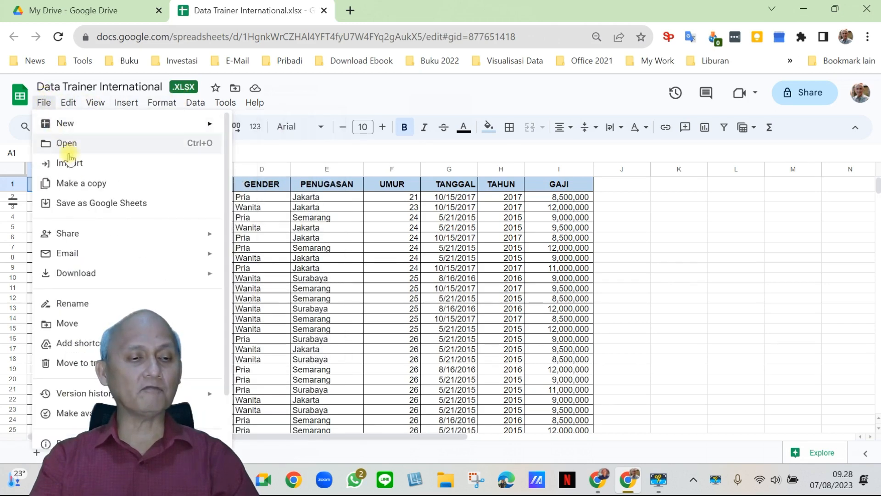
left_click(79, 204)
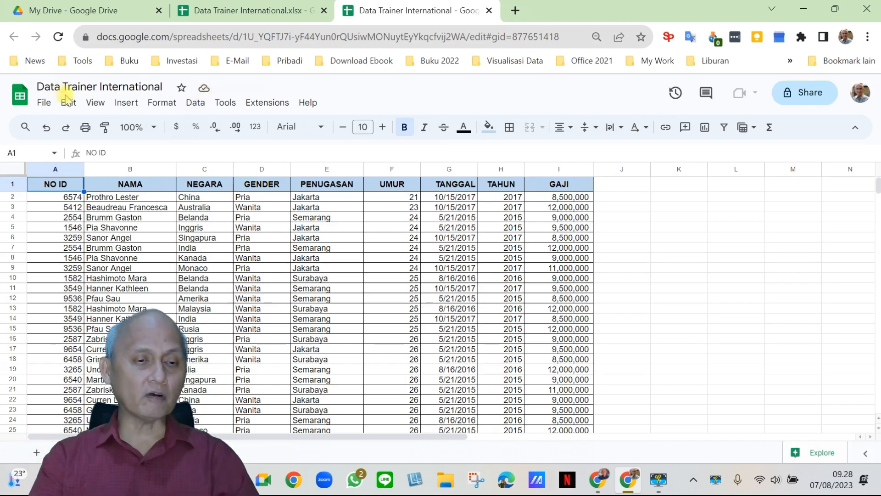
Step: Return to My Drive from the converted file and create a blank Google Sheets spreadsheet
left_click(43, 103)
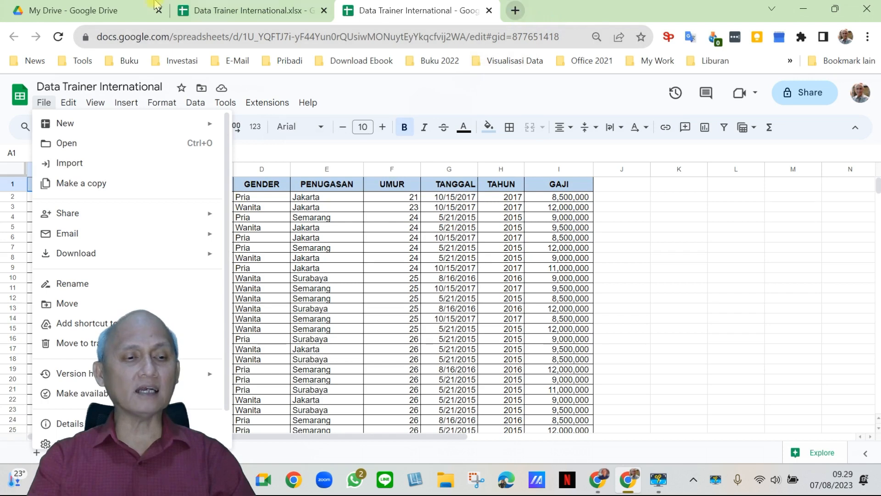
left_click(92, 10)
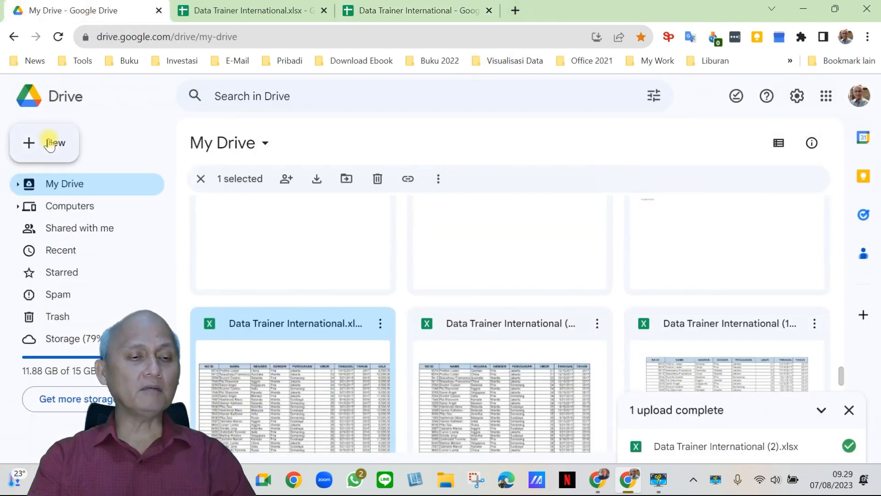
left_click(50, 144)
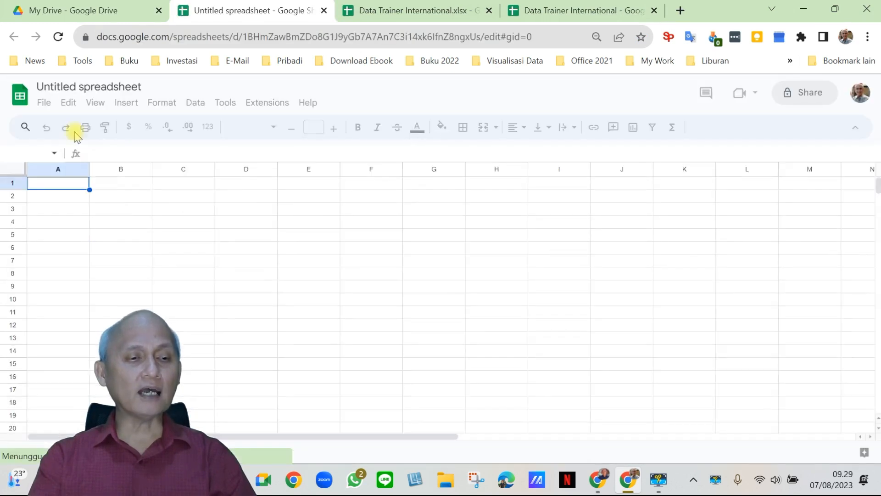
Step: Import Data Trainer International (1).xlsx from My Drive into the blank spreadsheet, replacing the spreadsheet
left_click(45, 103)
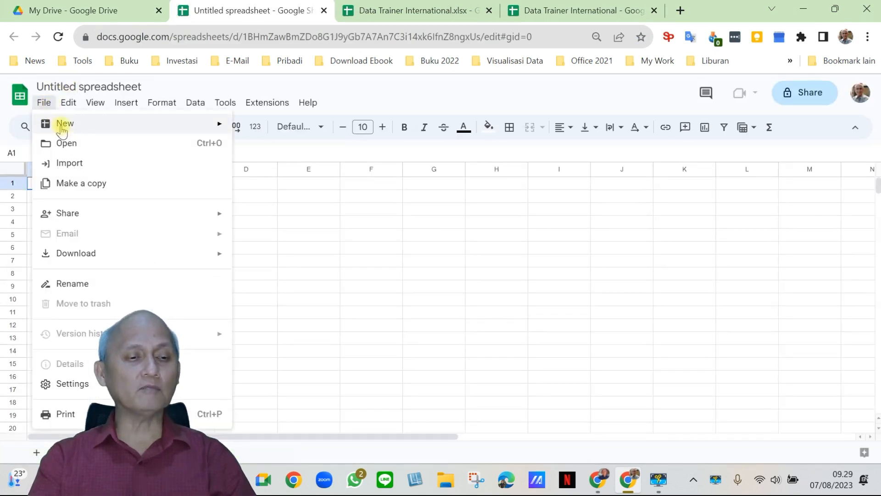
left_click(72, 162)
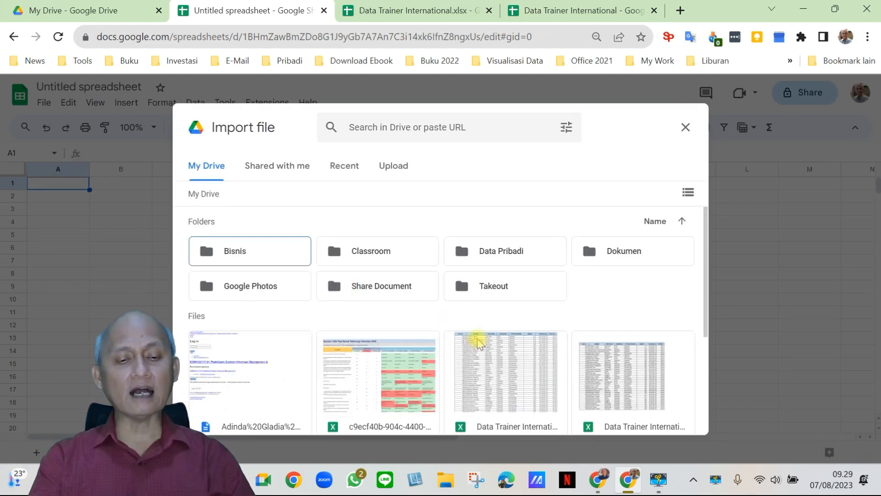
left_click(493, 366)
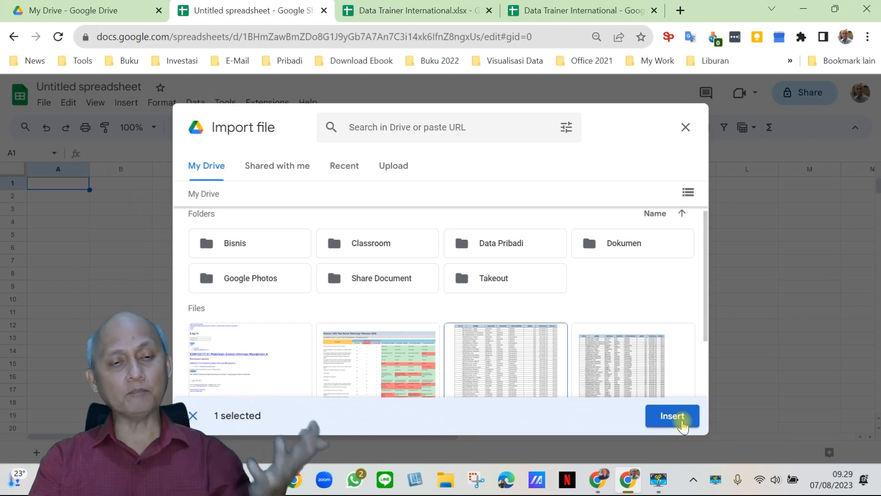
left_click(681, 426)
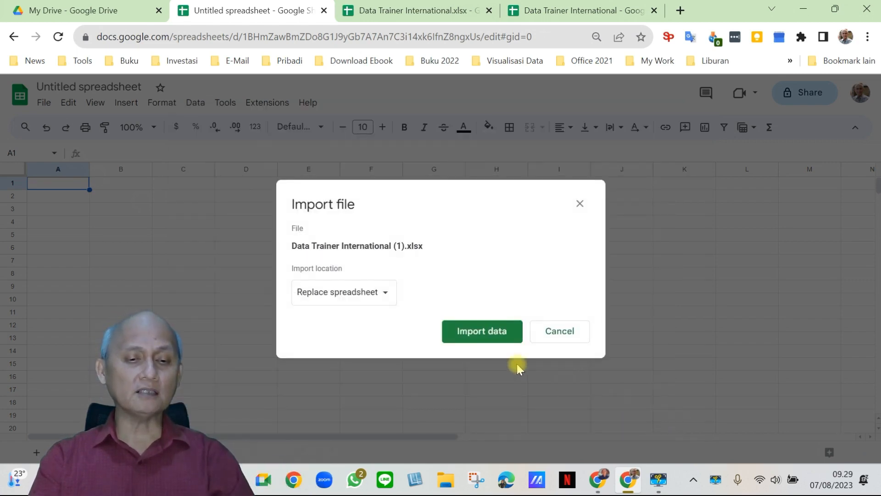
left_click(474, 331)
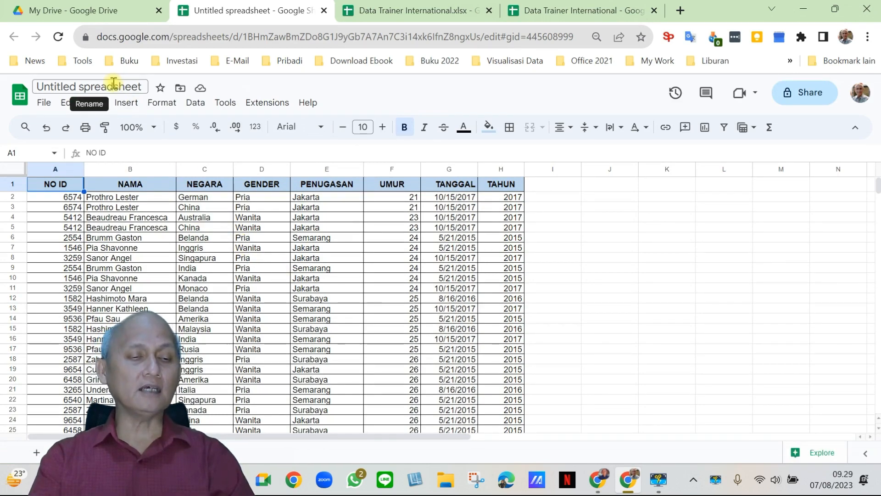
Step: Rename the untitled spreadsheet as Data Trainer International
left_click(143, 86)
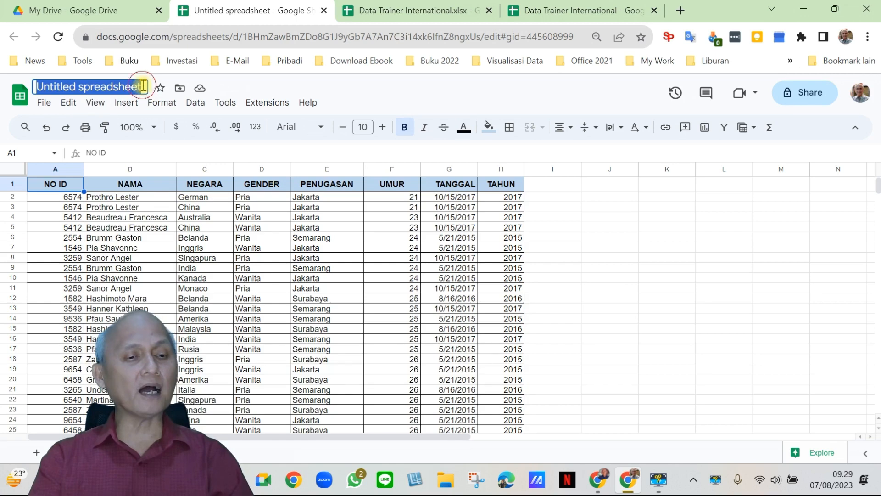
type("Data")
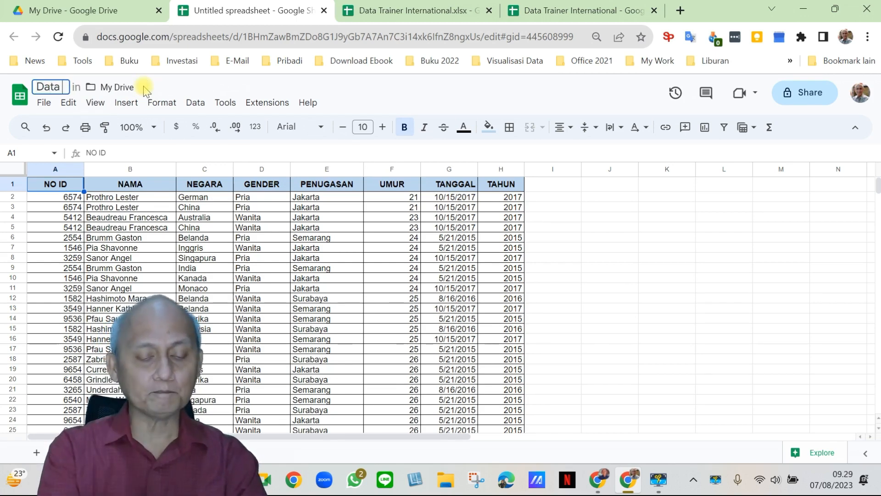
type(" Tr")
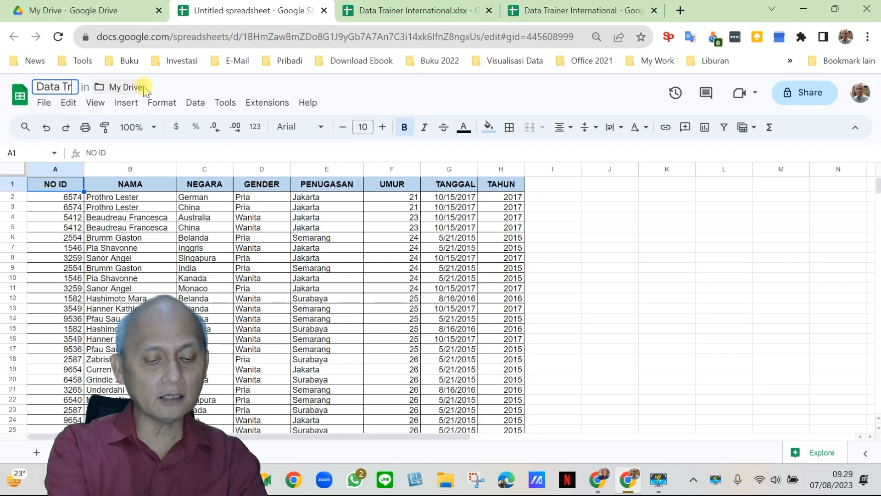
type("ainer ")
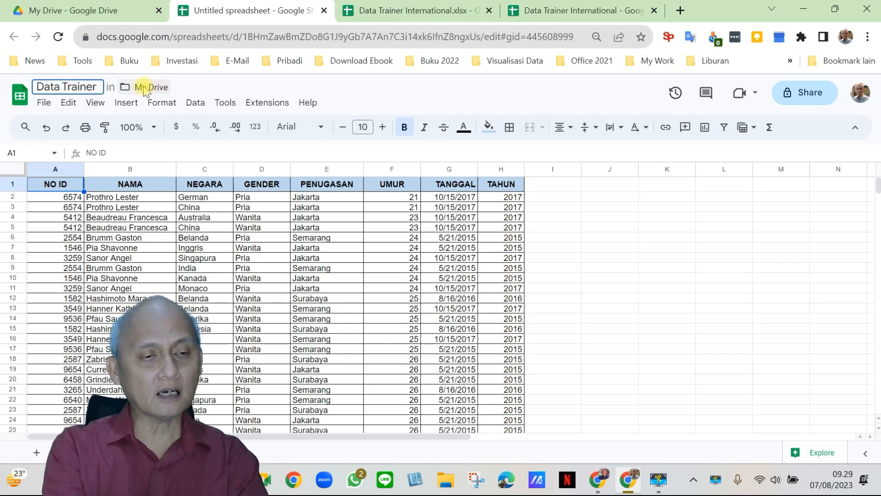
type("Inter")
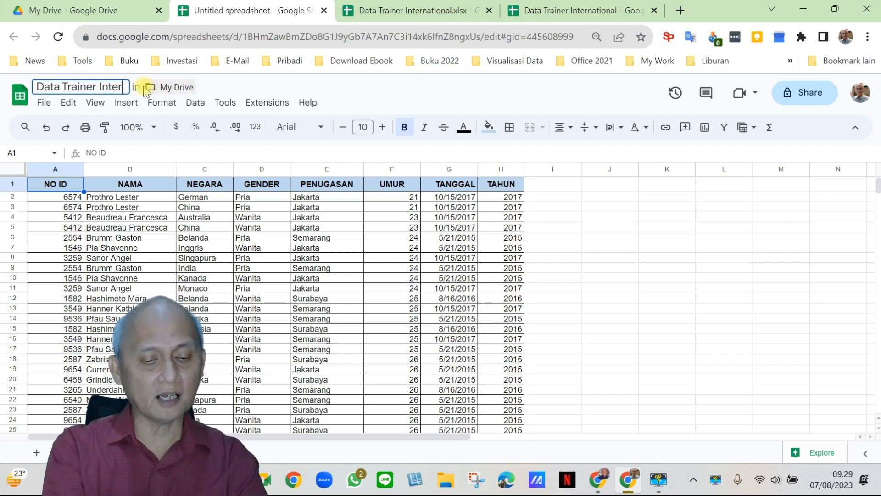
type("national")
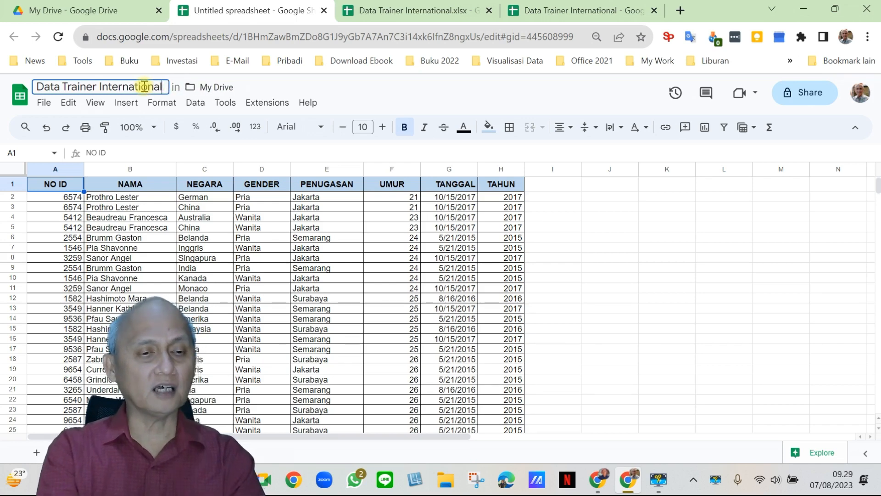
key("Return")
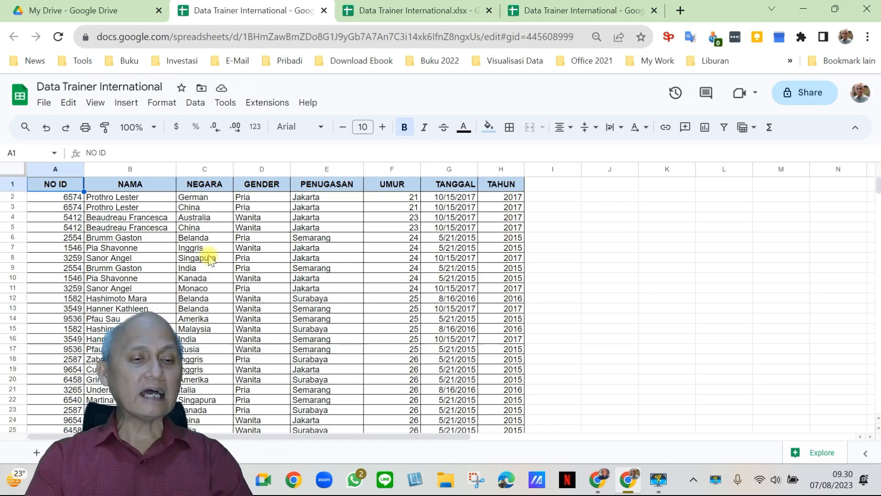
Step: Examine the imported trainer records through the last row, then the NAMA, NEGARA, GENDER and PENUGASAN column headings
scroll(171, 267, "down", 3)
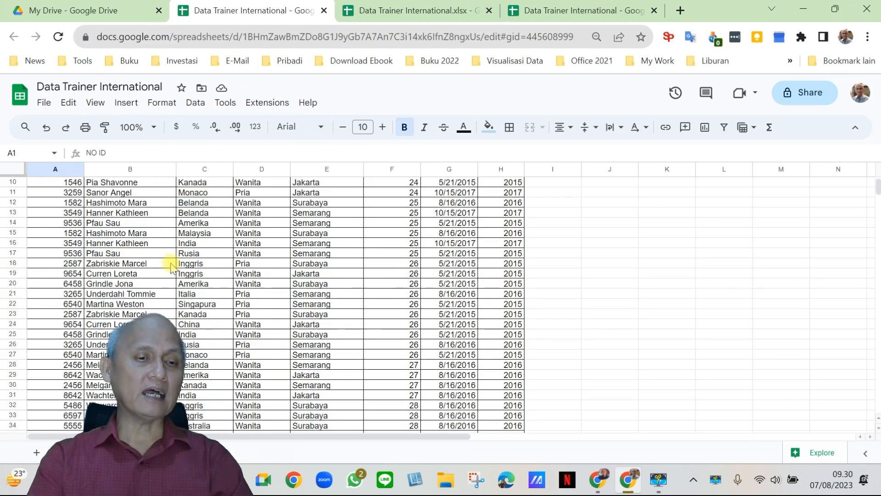
scroll(174, 267, "up", 3)
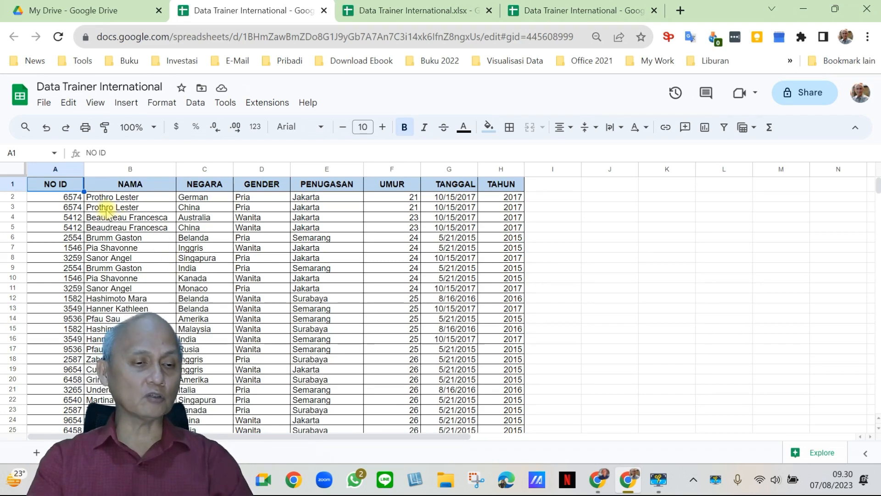
scroll(59, 202, "down", 15)
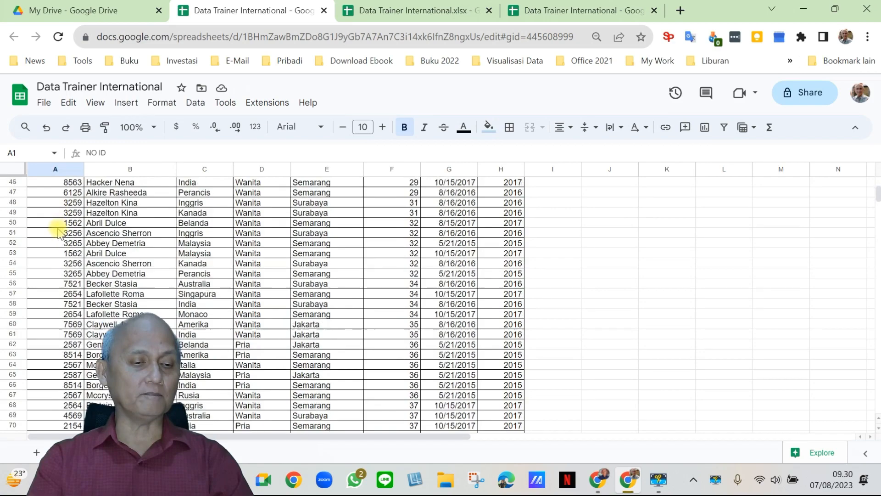
scroll(59, 232, "down", 10)
scroll(58, 231, "up", 4)
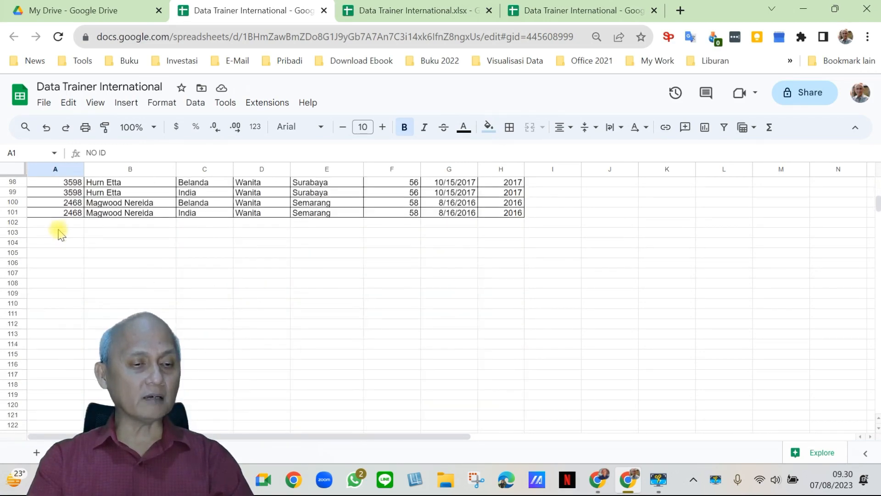
scroll(59, 232, "up", 20)
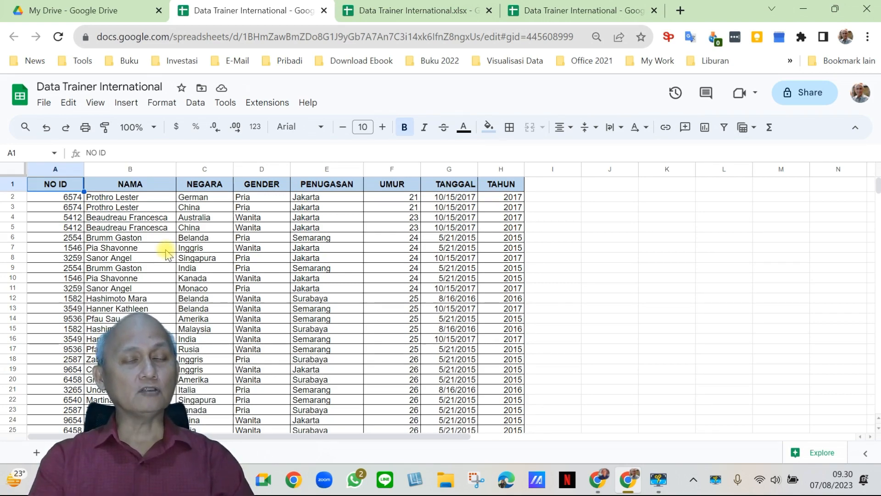
left_click(133, 186)
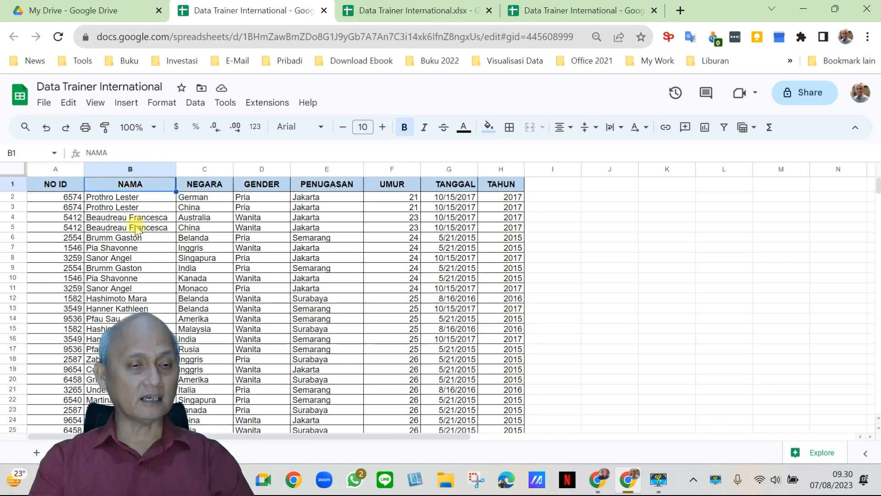
left_click(208, 185)
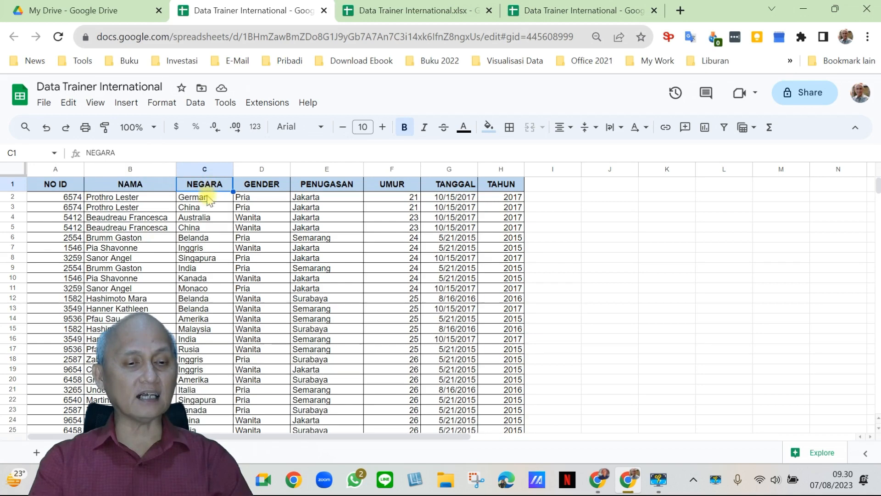
left_click(269, 186)
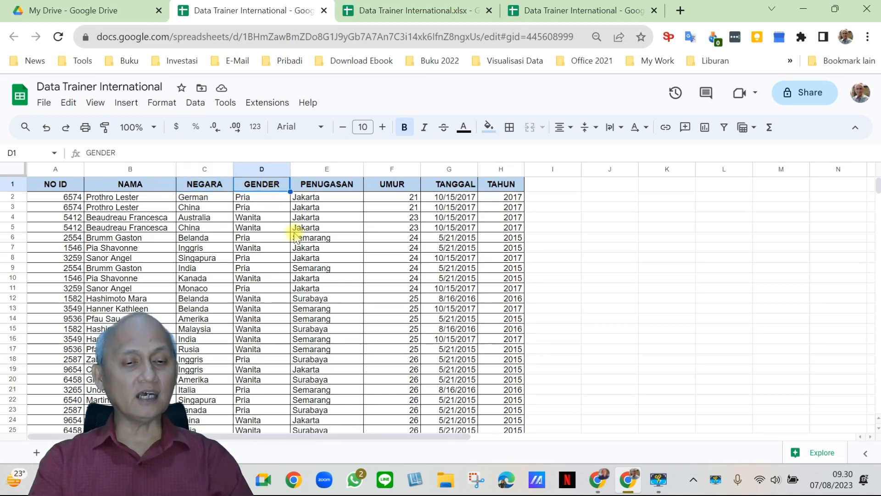
left_click(343, 186)
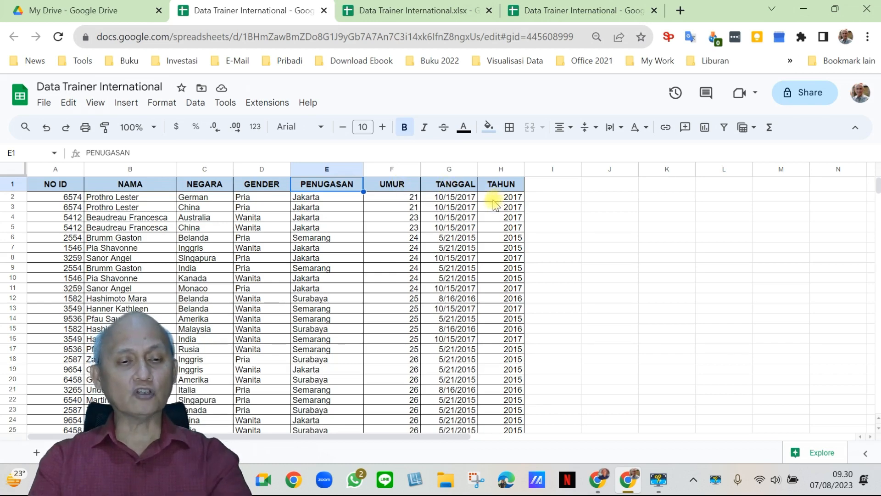
Step: Switch to the browser window with the Looker Studio dashboard and review the sales records in the Data Penjualan PT ABC spreadsheet
key("alt+Tab")
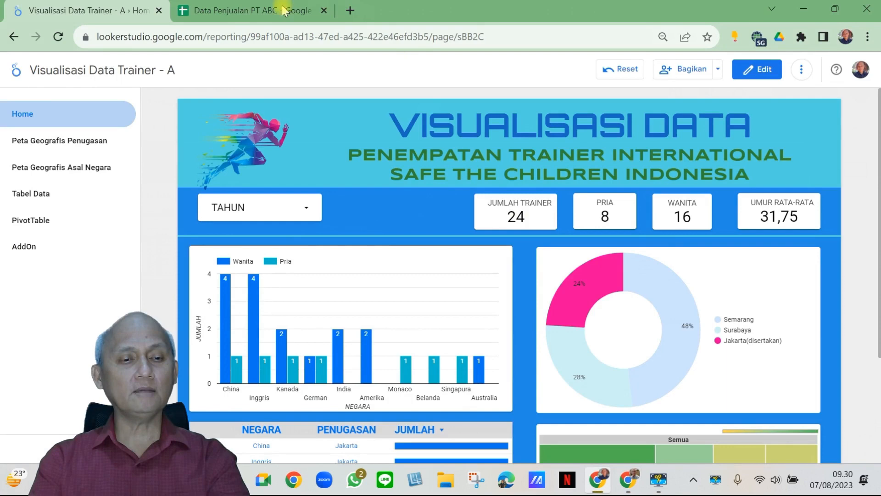
left_click(244, 11)
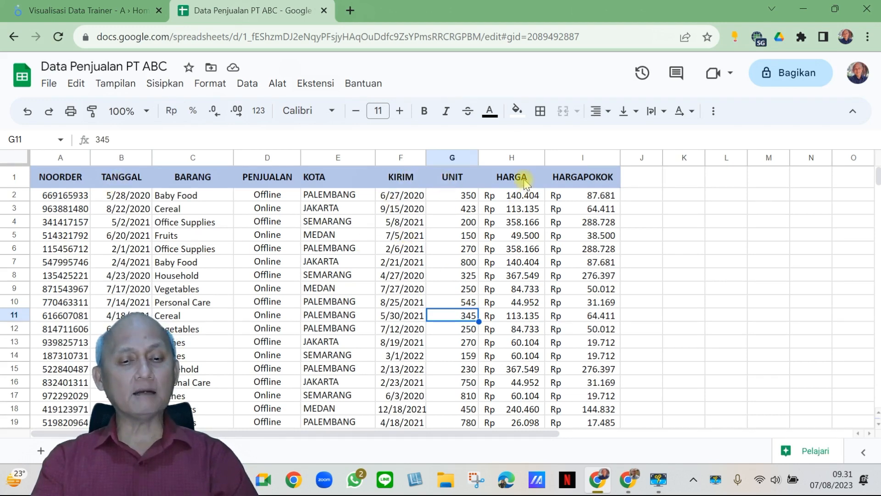
scroll(448, 303, "down", 8)
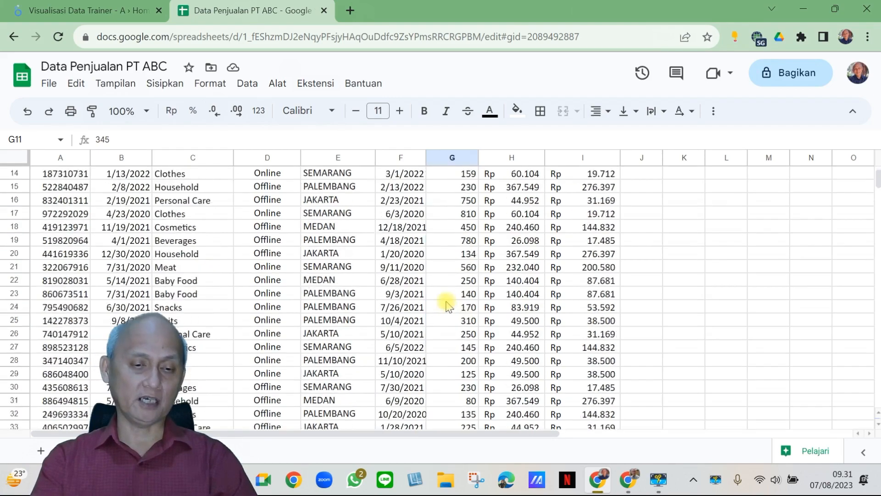
scroll(448, 304, "up", 8)
scroll(440, 304, "down", 18)
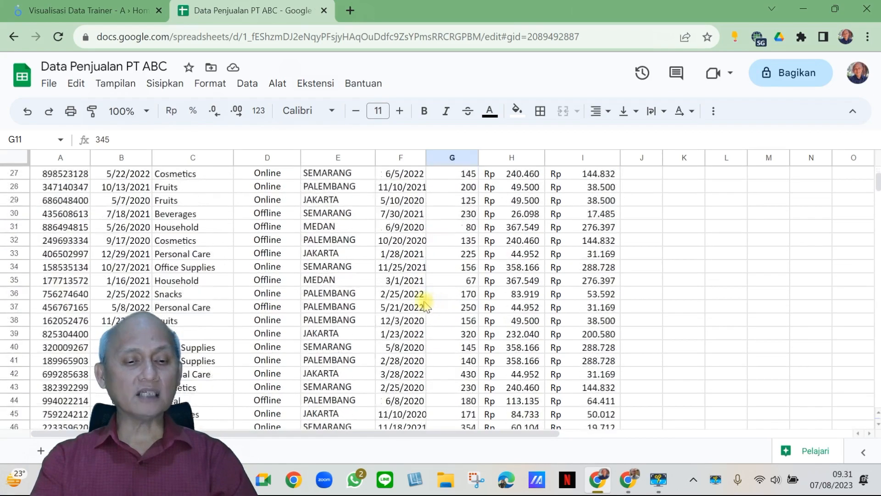
scroll(424, 305, "up", 18)
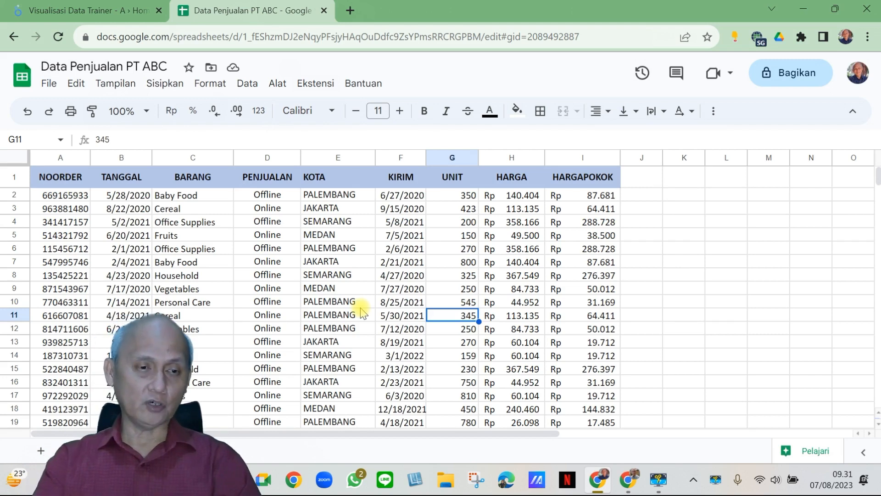
Step: Open the Looker Studio home page at lookerstudio.google.com/navigation/reporting in a new browser tab
left_click(351, 11)
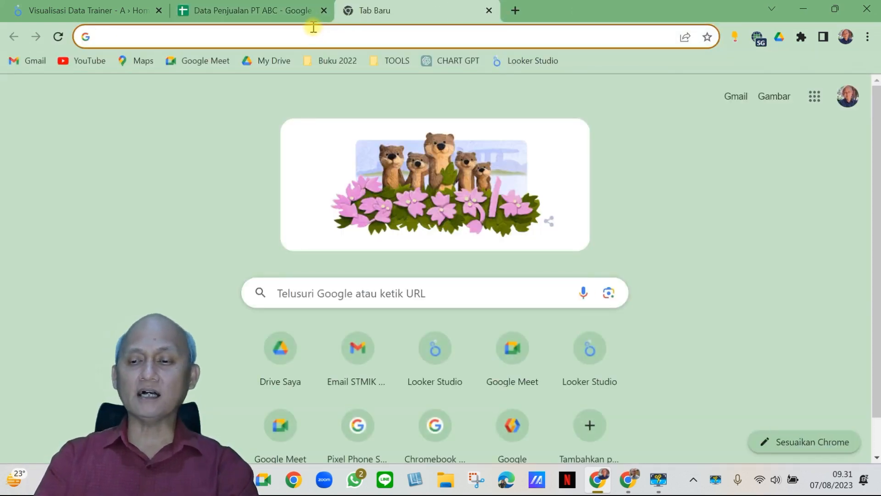
type("lo")
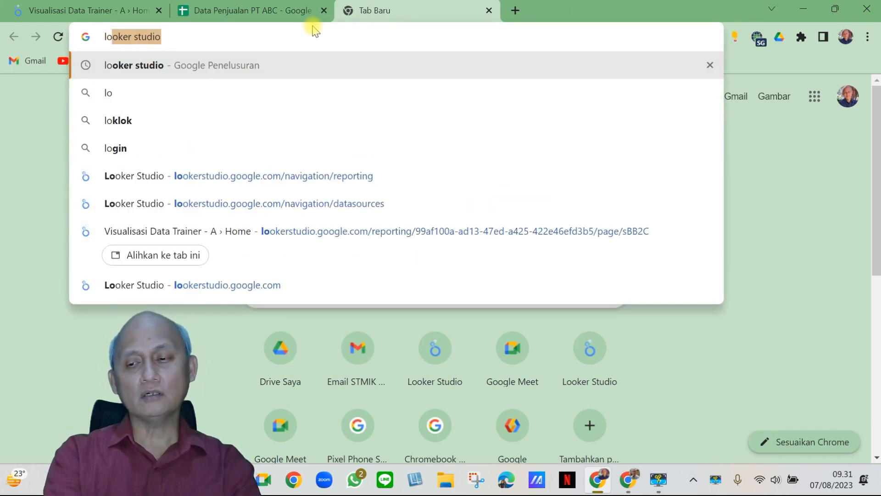
type("ok")
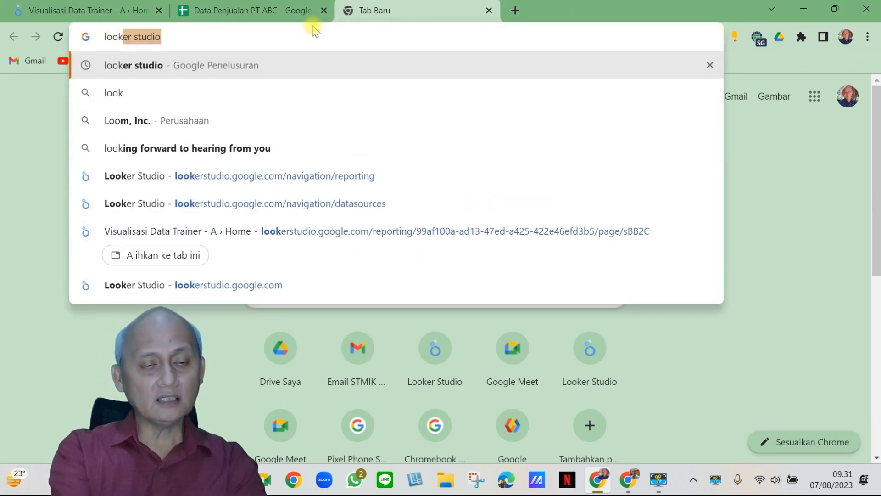
type("erstudio")
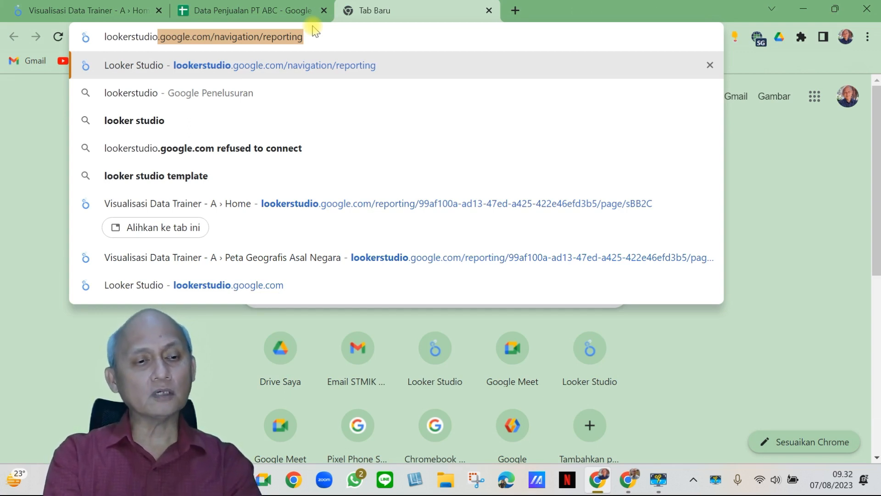
key("Return")
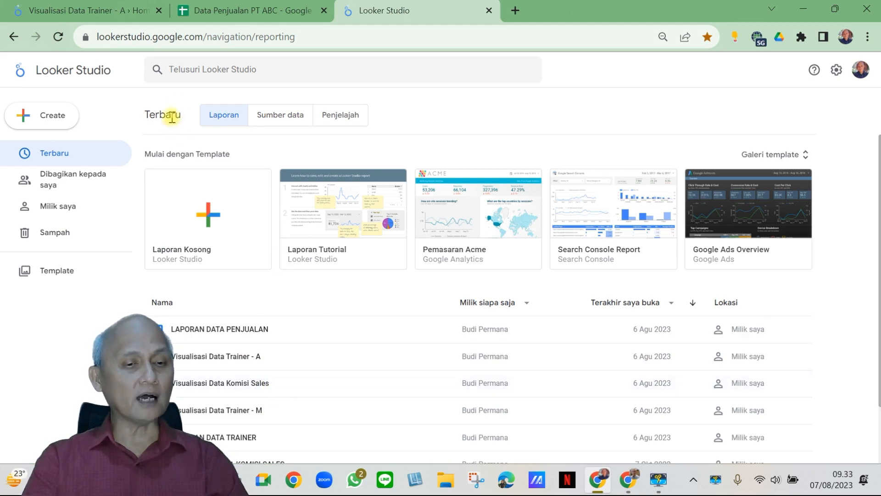
Step: Look through the recent Laporan, Sumber data and Penjelajah lists and return to Laporan
left_click(222, 120)
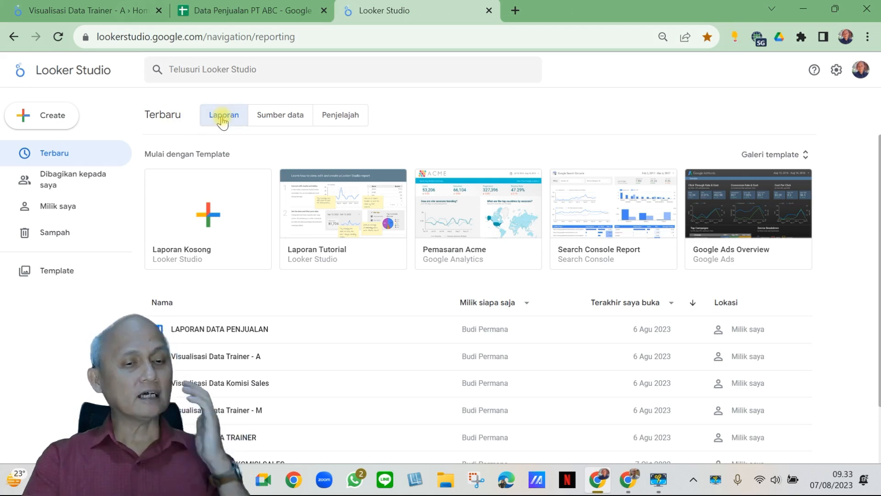
left_click(271, 120)
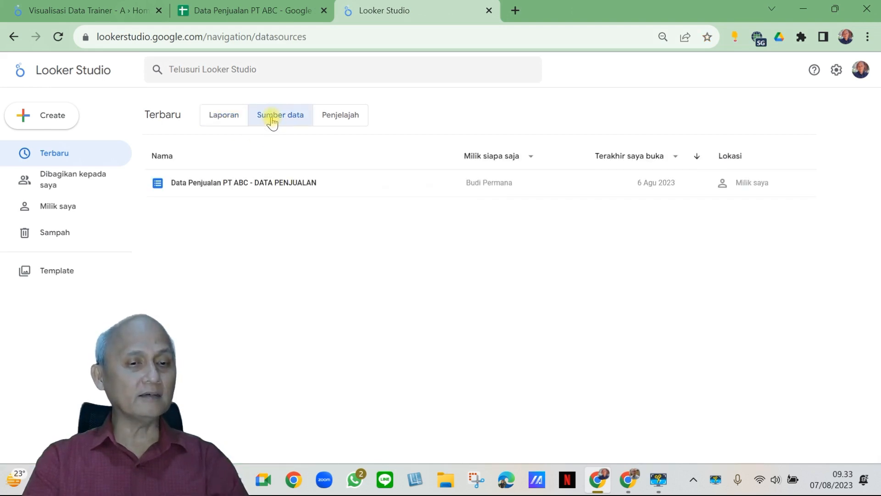
left_click(341, 121)
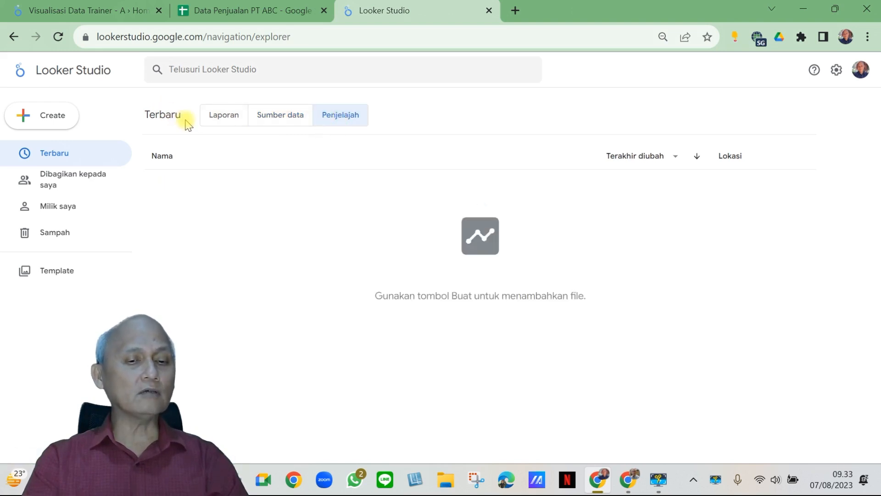
left_click(225, 117)
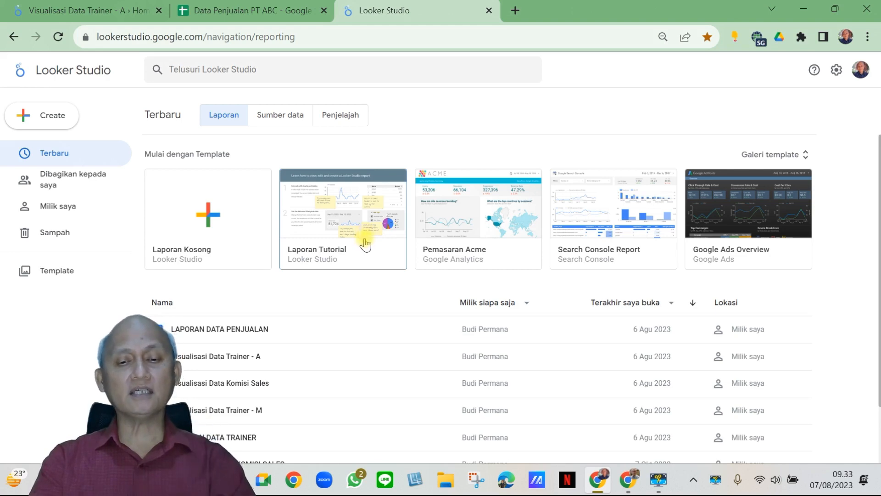
Step: Open the Galeri template page and look through the Google Analytics, BigQuery and Google Spreadsheet report templates
left_click(805, 158)
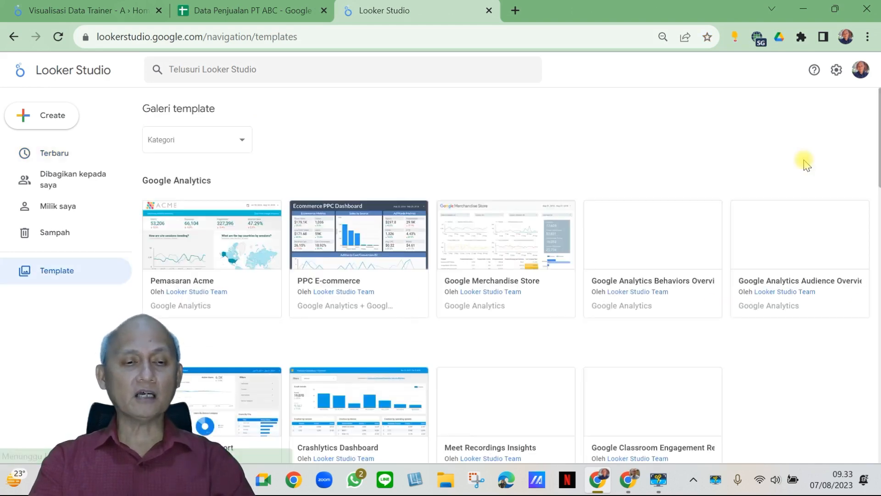
scroll(679, 340, "down", 7)
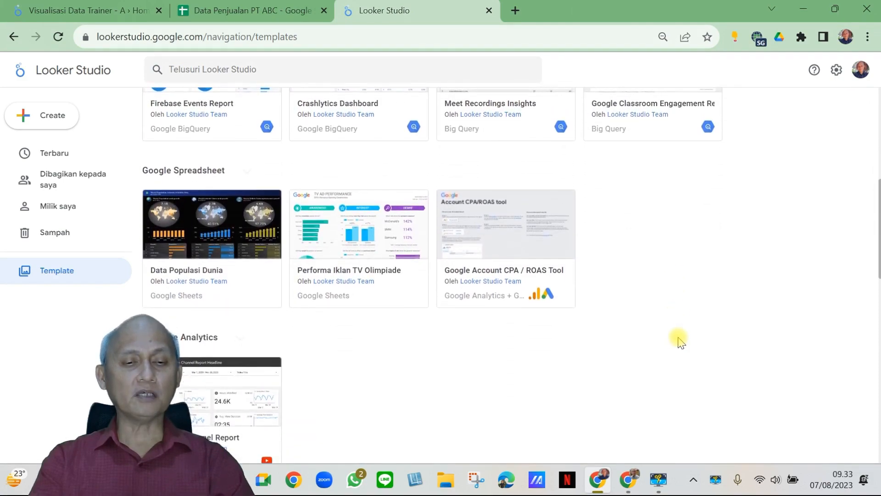
scroll(679, 339, "up", 8)
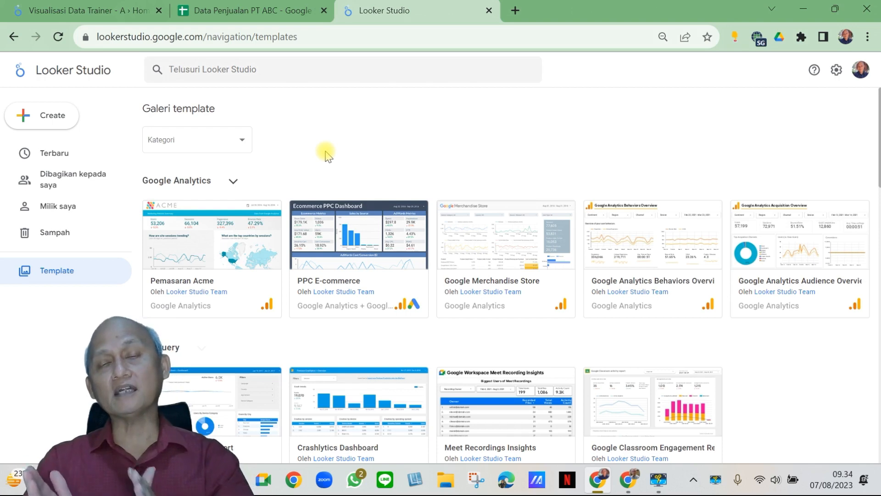
Step: Create a new blank Looker Studio report (Laporan)
left_click(48, 121)
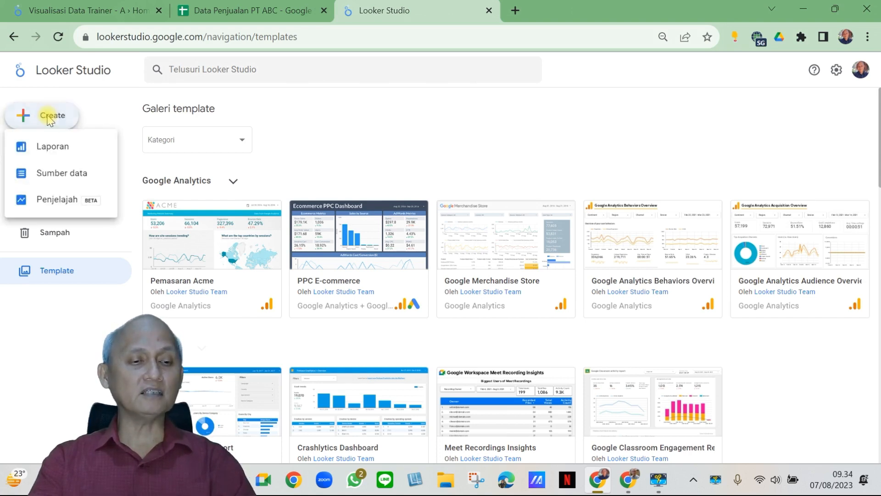
left_click(54, 148)
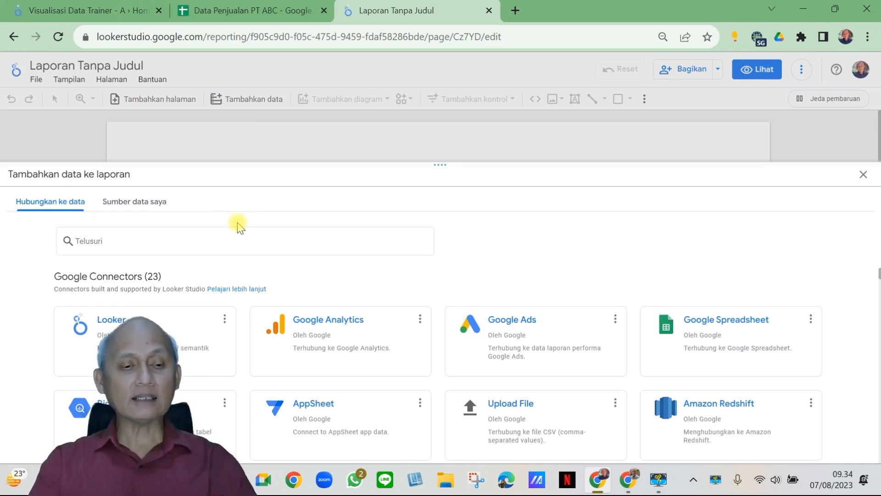
Step: Examine the available Google and partner connectors and the Sumber data saya list, and close the add-data panel without adding anything
scroll(232, 337, "down", 2)
scroll(234, 338, "up", 1)
scroll(234, 340, "up", 1)
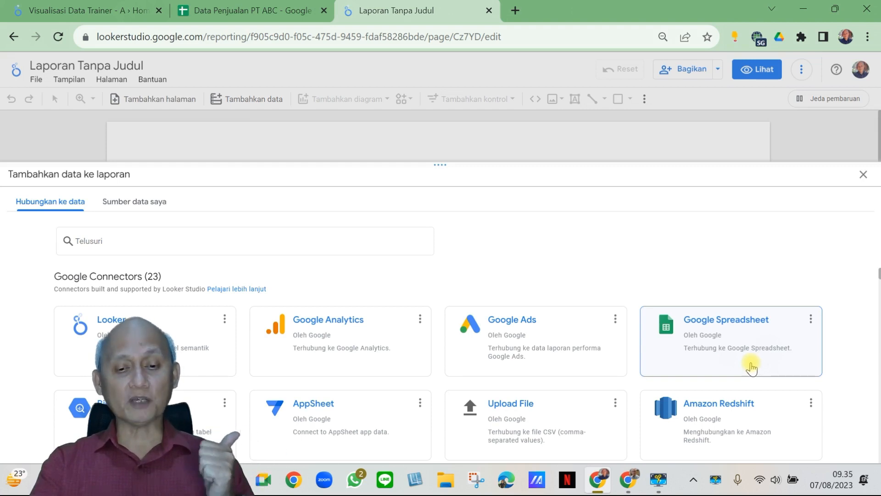
scroll(744, 371, "down", 2)
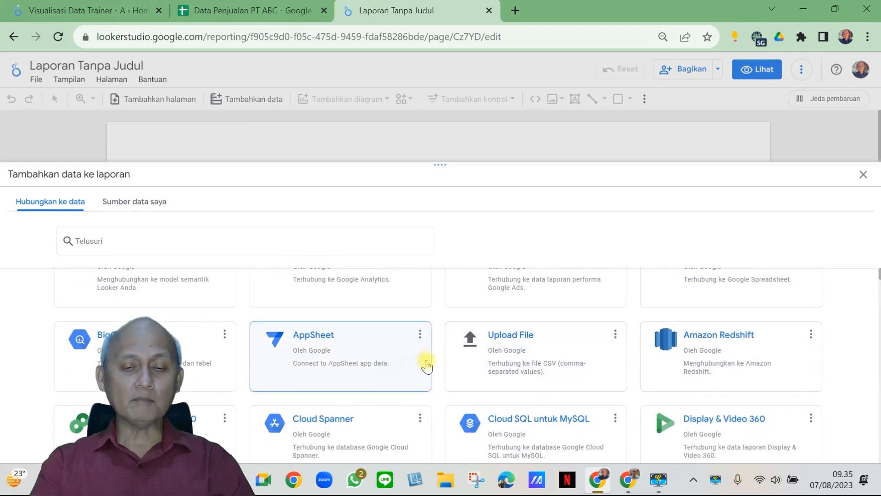
scroll(427, 367, "down", 2)
scroll(437, 365, "up", 3)
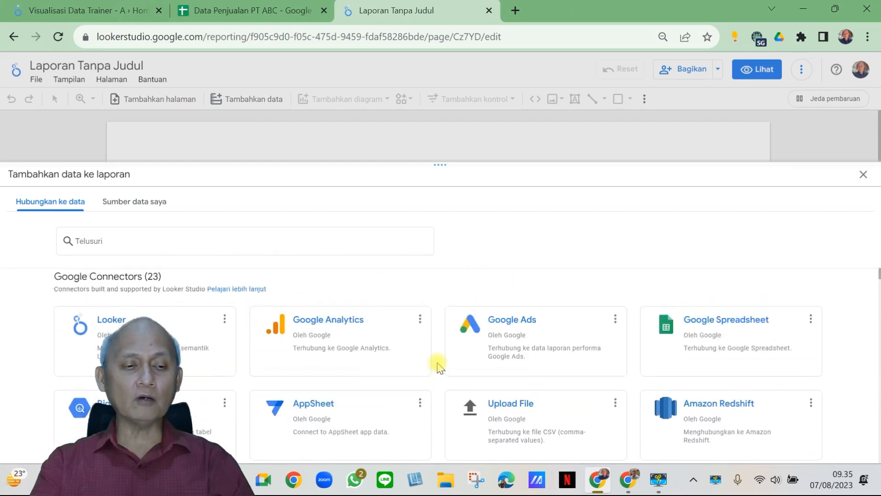
scroll(437, 367, "down", 4)
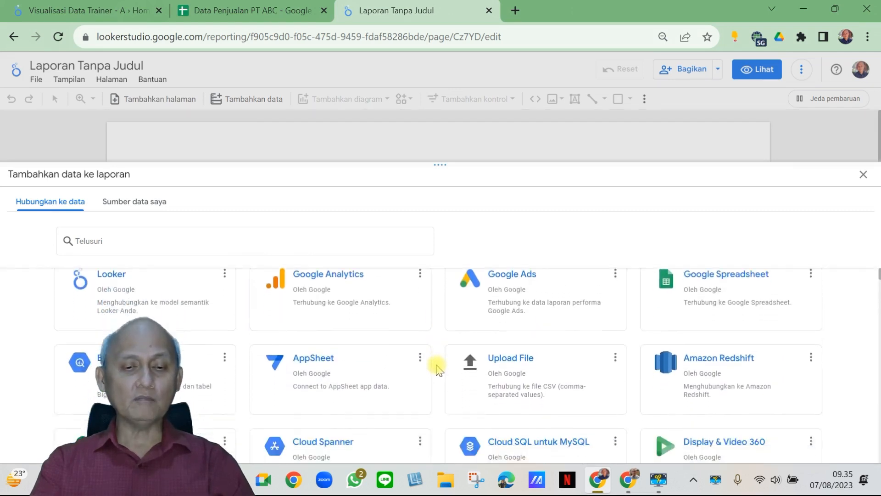
scroll(437, 368, "down", 5)
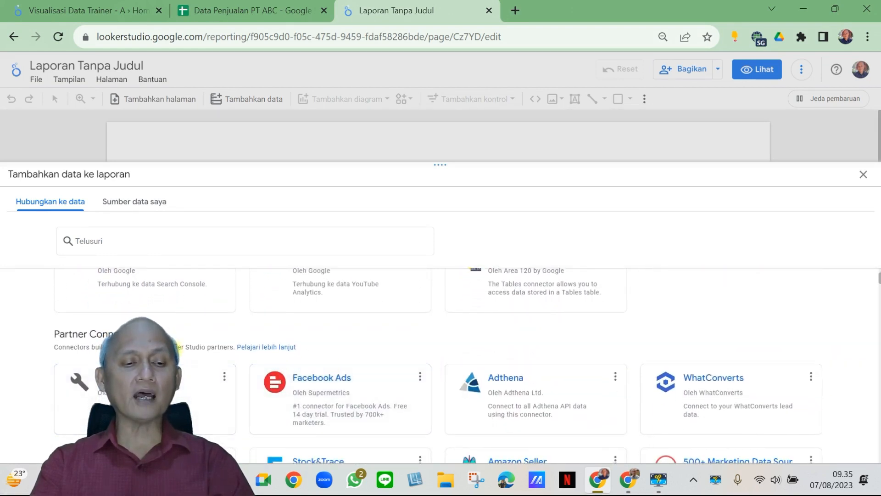
scroll(309, 356, "down", 2)
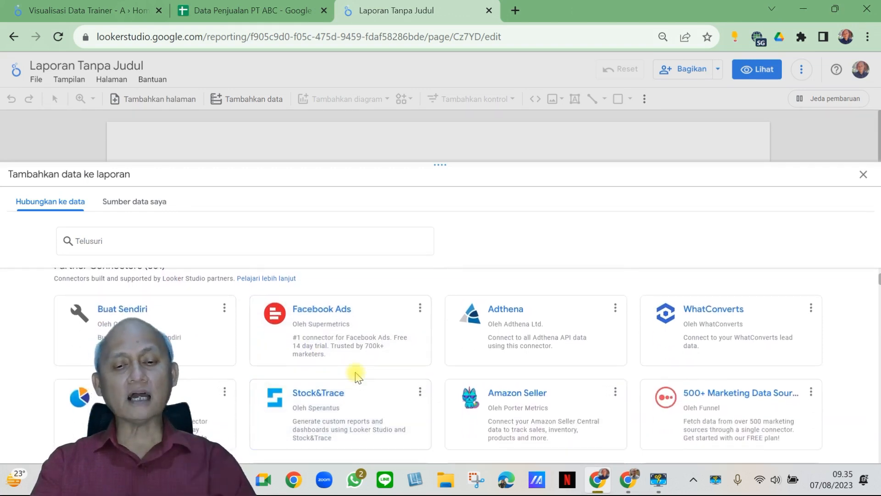
scroll(356, 377, "down", 1)
scroll(356, 379, "down", 1)
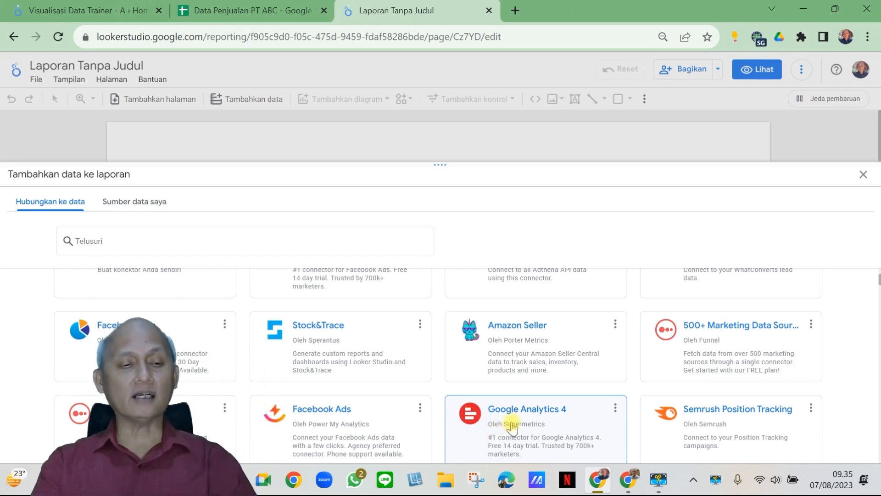
scroll(507, 420, "up", 10)
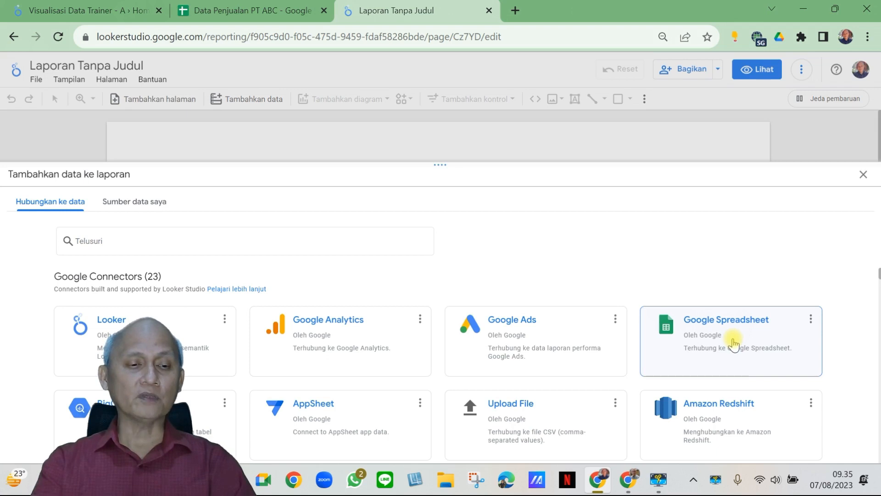
left_click(116, 202)
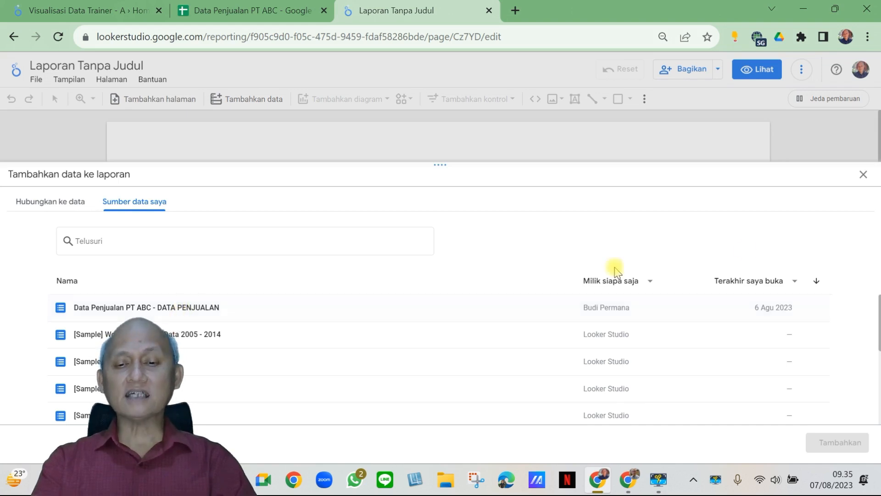
left_click(863, 176)
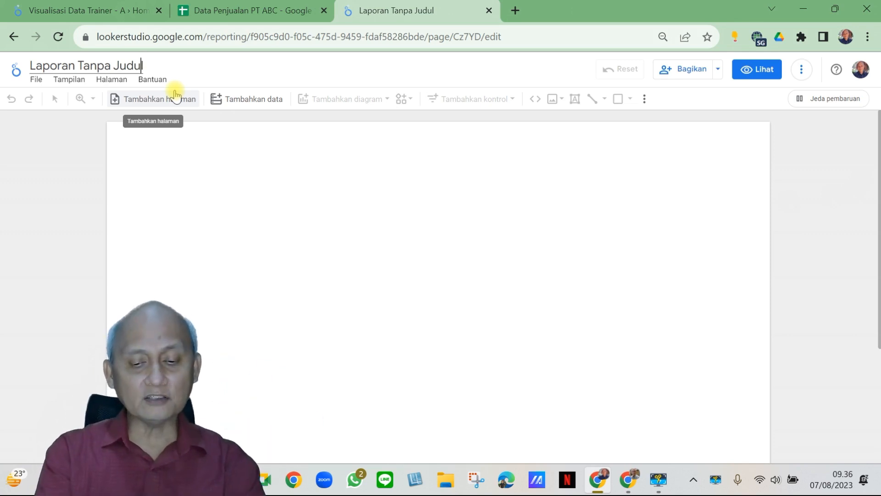
Step: Rename the untitled report as LAPORAN DATA PENJUALAN PT ABC
key("BackSpace")
key("BackSpace")
key("BackSpace")
key("BackSpace")
key("BackSpace")
key("BackSpace")
key("BackSpace")
key("BackSpace")
key("BackSpace")
key("BackSpace")
key("BackSpace")
key("BackSpace")
key("BackSpace")
key("BackSpace")
key("BackSpace")
key("BackSpace")
key("BackSpace")
key("BackSpace")
key("BackSpace")
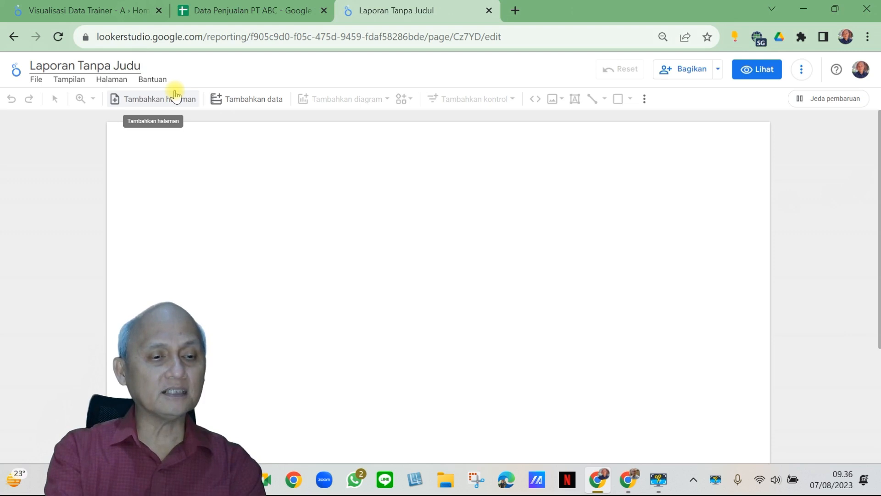
type("Lap")
key("BackSpace")
key("BackSpace")
key("Caps_Lock")
type("APORA")
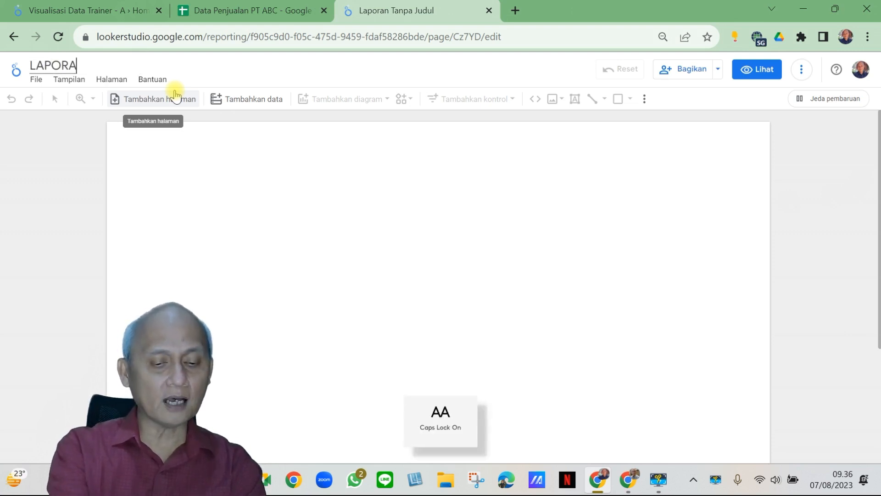
type("N")
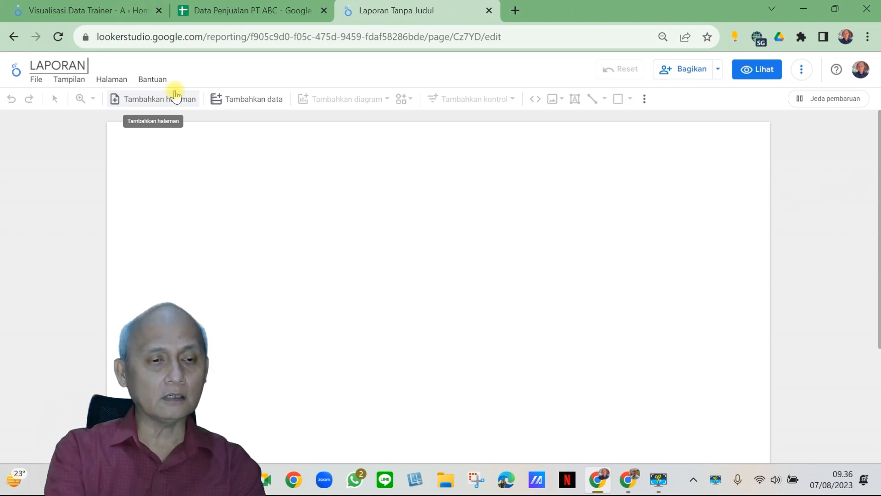
type(" DATA")
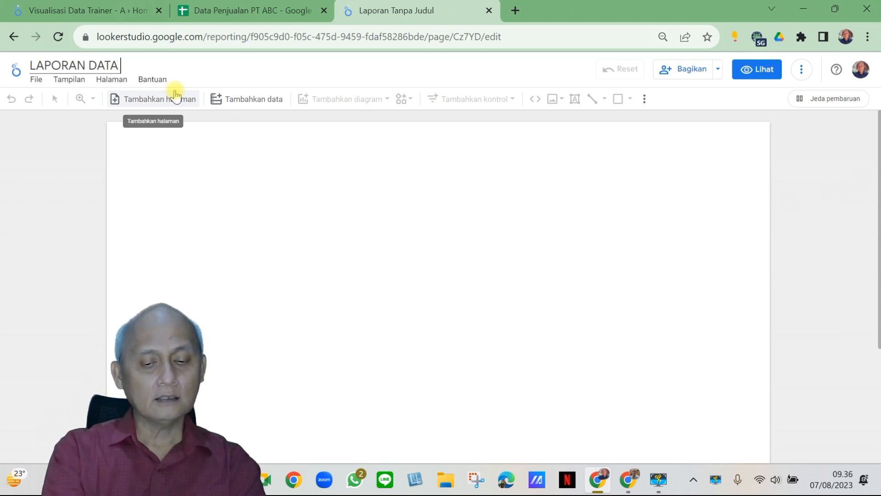
type(" PENJUA")
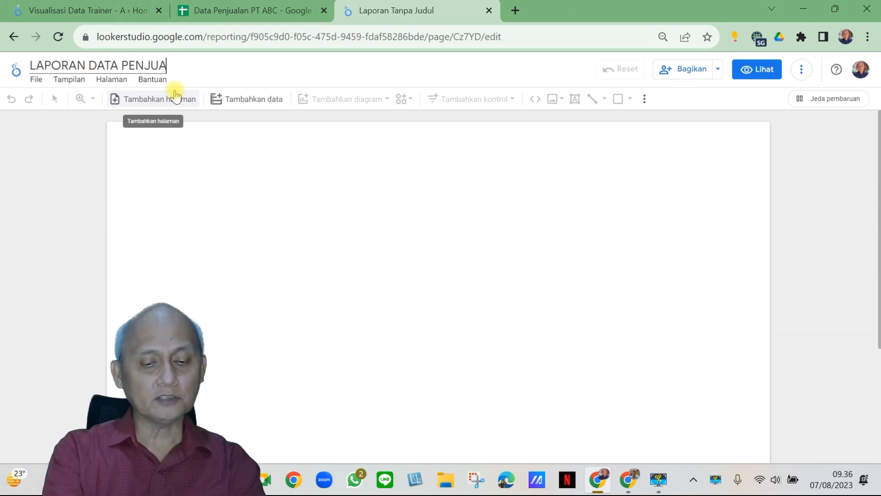
type("LAN PT")
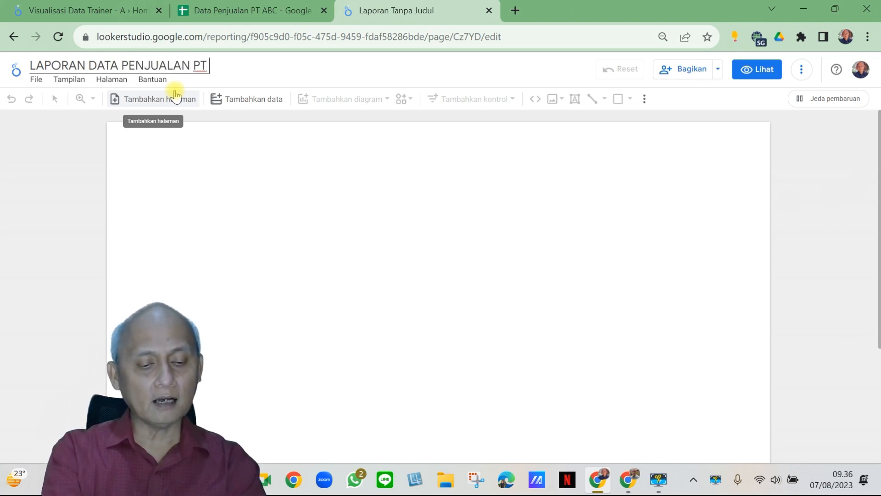
type(" ABC")
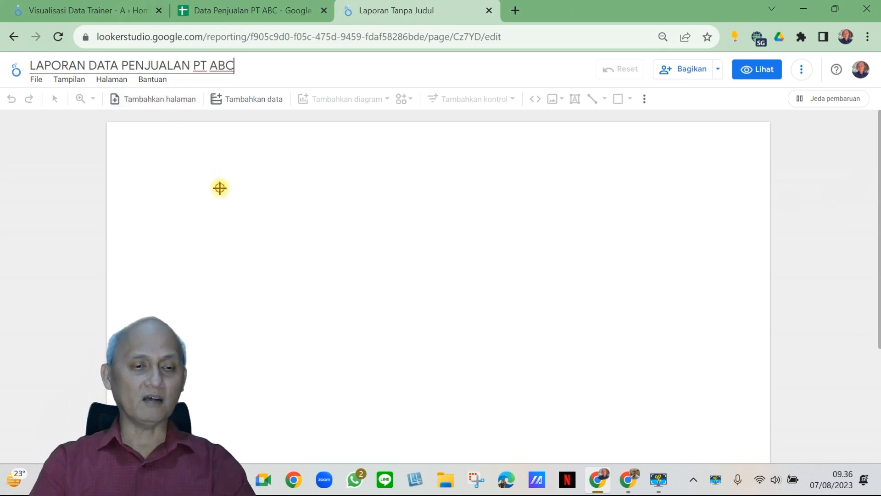
left_click(275, 74)
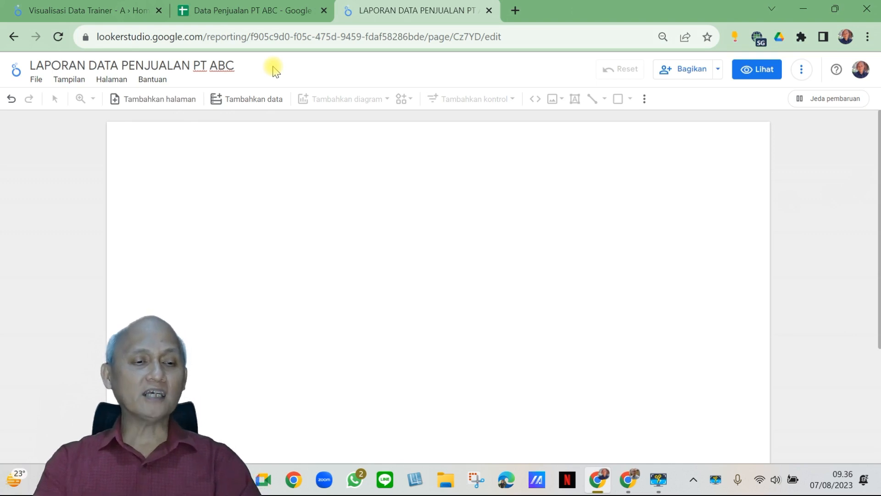
left_click(37, 82)
left_click(68, 84)
left_click(105, 83)
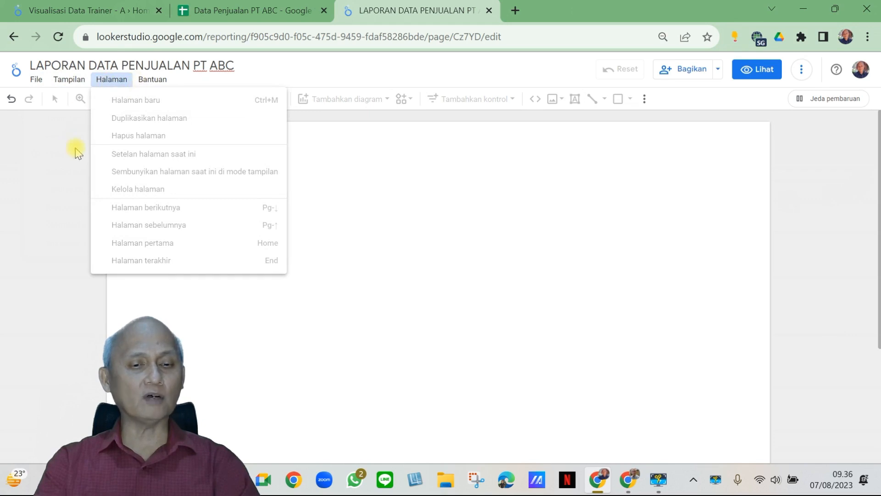
left_click(126, 189)
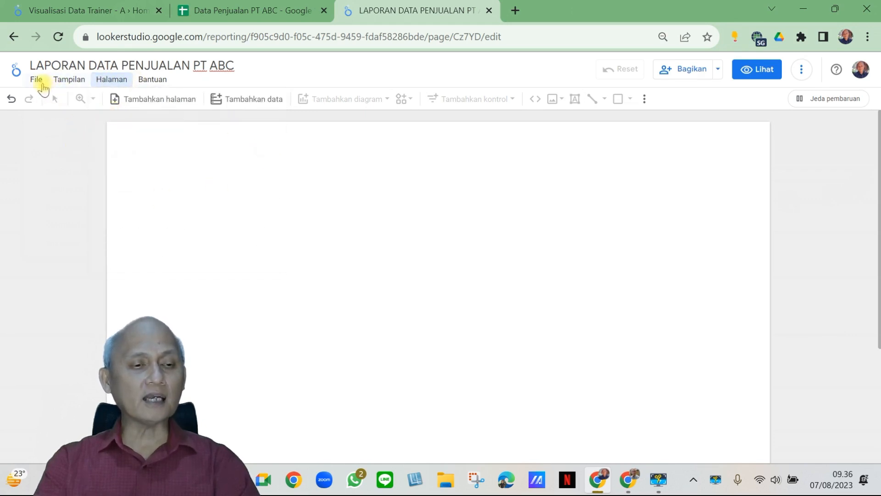
left_click(41, 86)
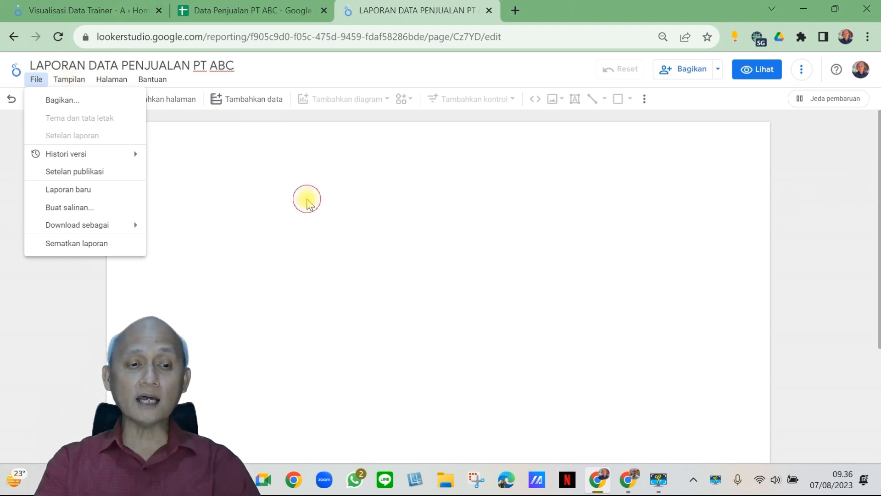
left_click(309, 202)
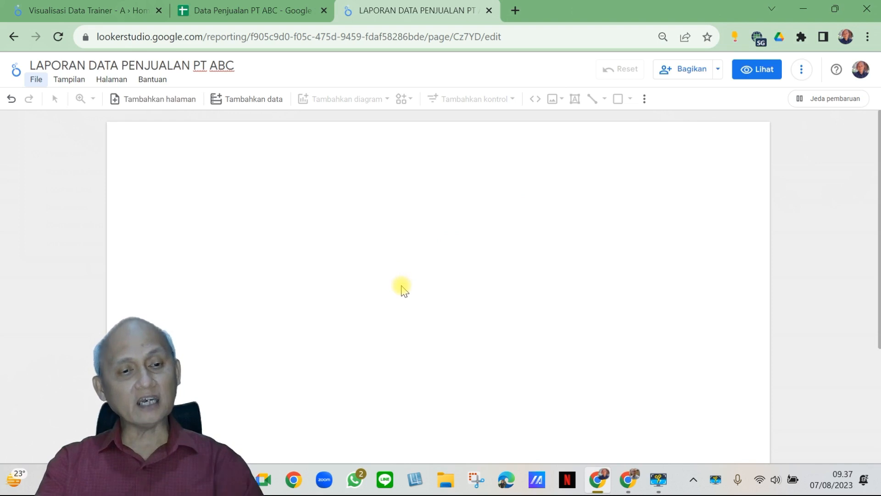
Step: Start adding data with the Google Spreadsheet connector and select the Data Penjualan PT ABC spreadsheet with its DATA PENJUALAN worksheet from Milik saya
left_click(255, 102)
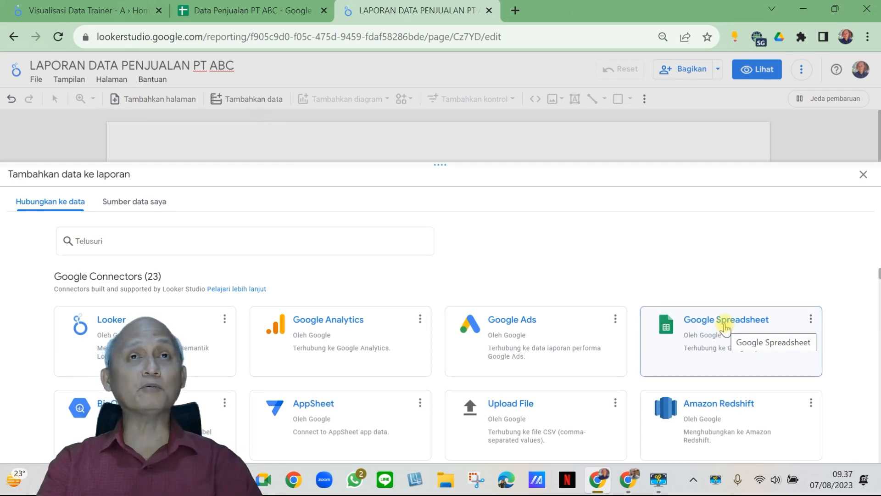
left_click(724, 327)
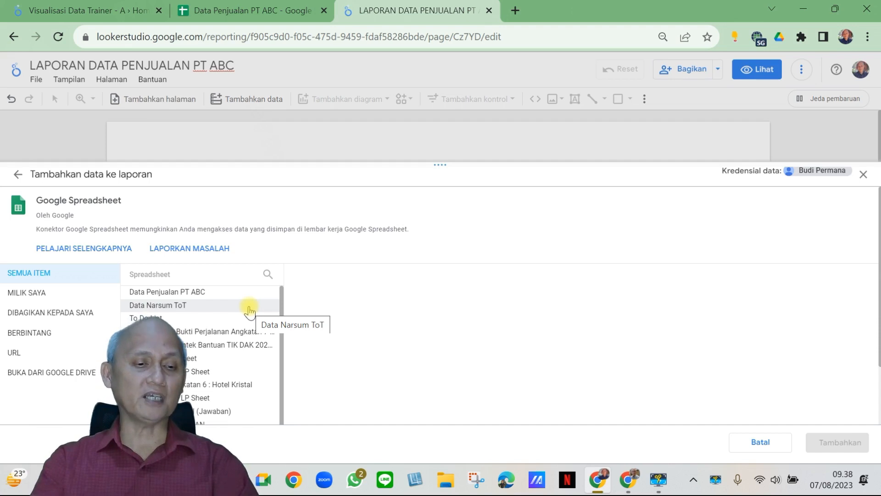
left_click(206, 293)
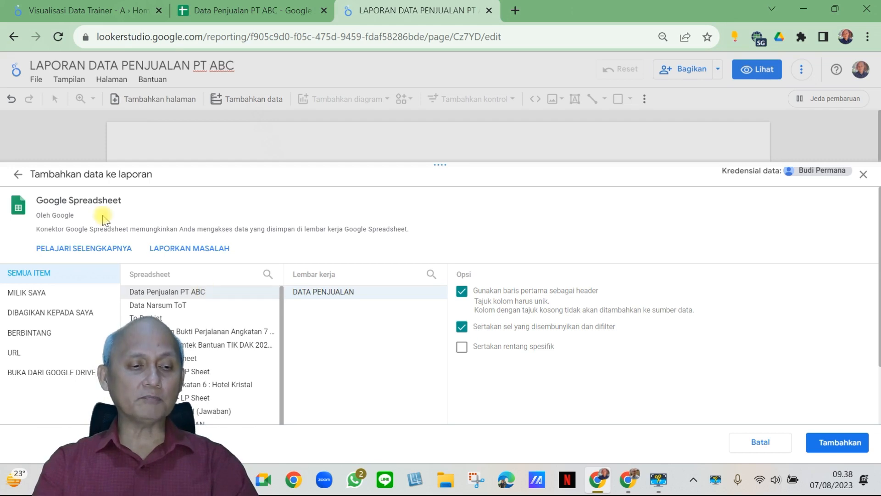
left_click(43, 295)
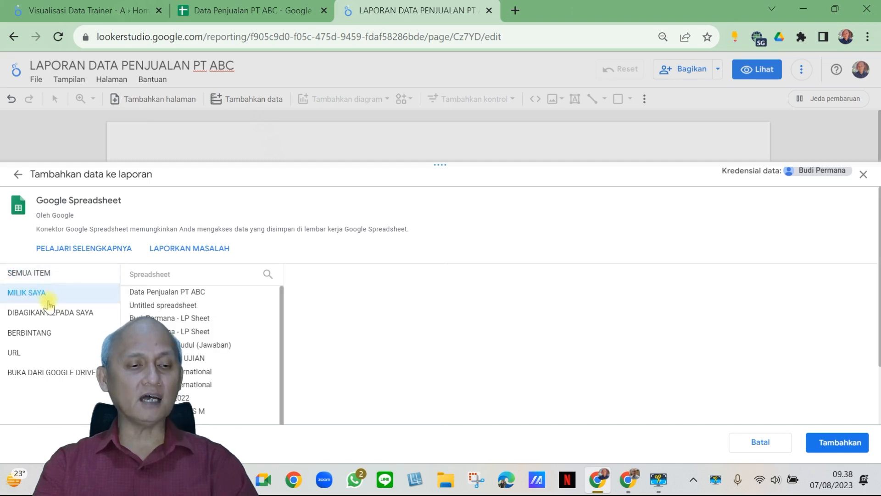
left_click(52, 315)
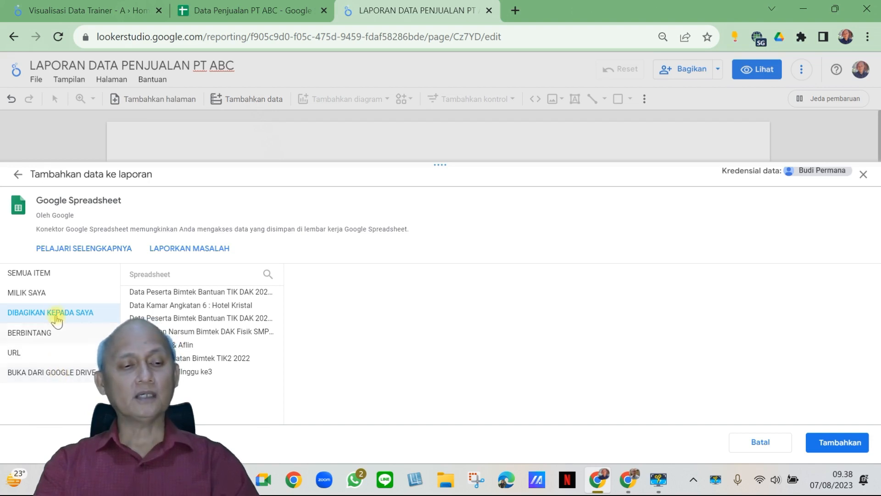
left_click(41, 293)
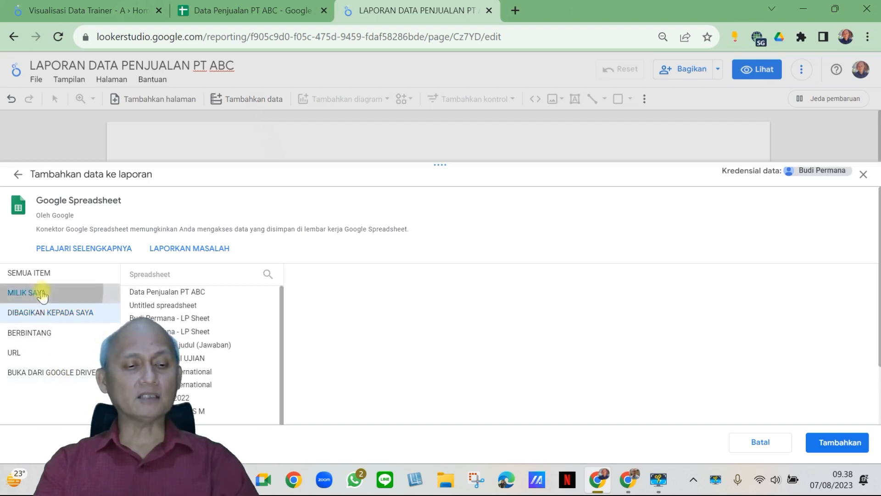
left_click(158, 292)
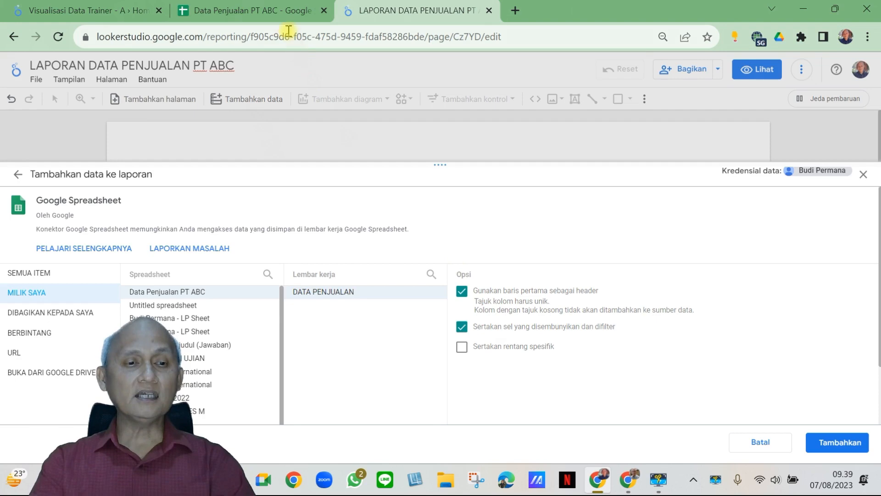
Step: Review the columns of the Data Penjualan PT ABC spreadsheet, and add its DATA PENJUALAN worksheet to the report as the data source
left_click(299, 11)
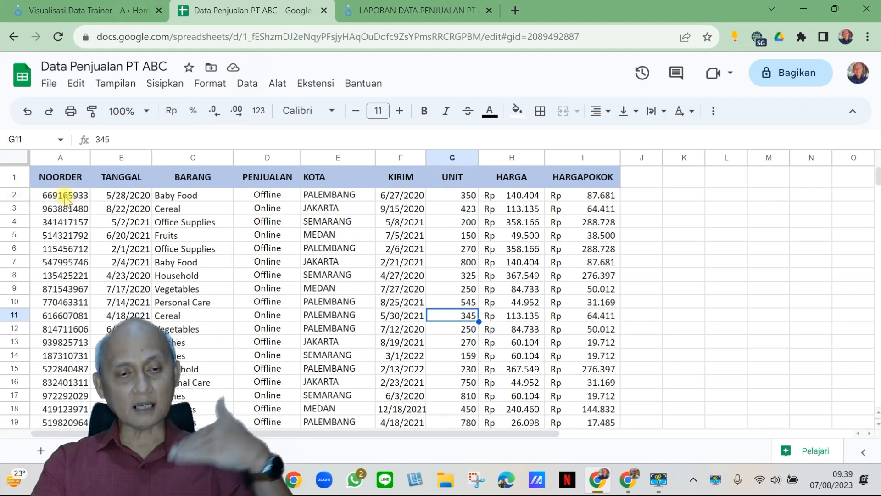
left_click(375, 15)
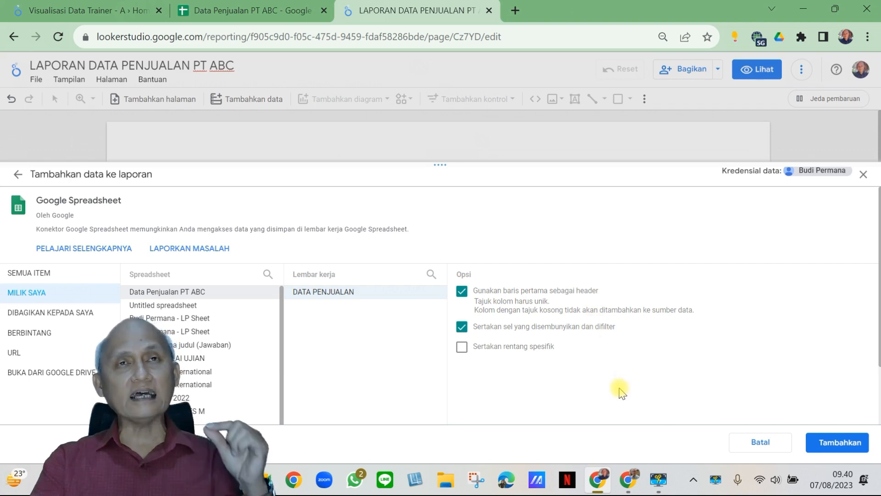
left_click(228, 16)
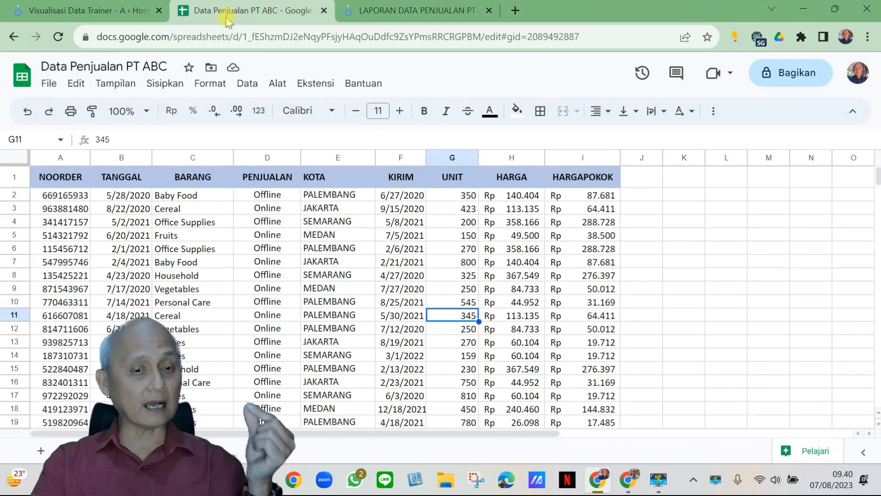
left_click(390, 10)
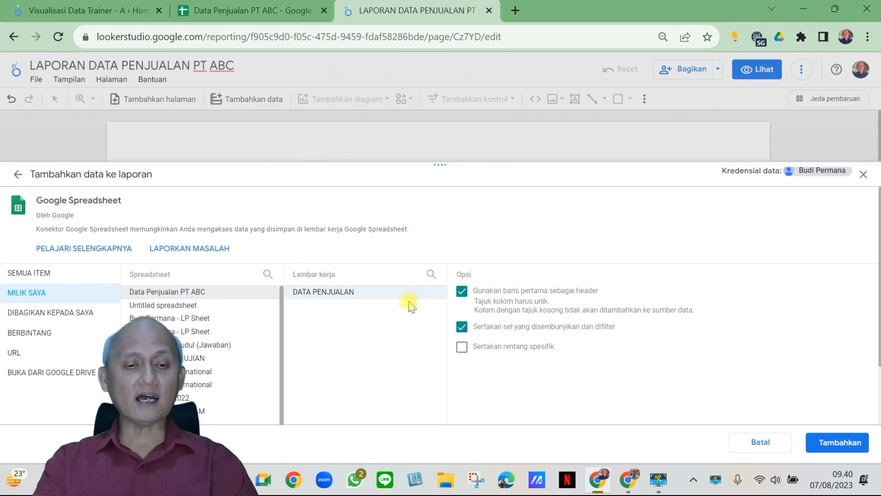
left_click(841, 443)
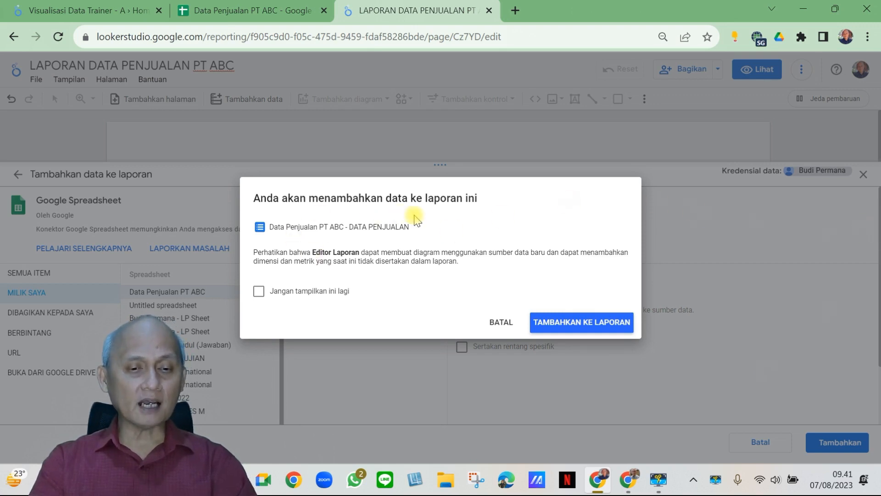
left_click(577, 327)
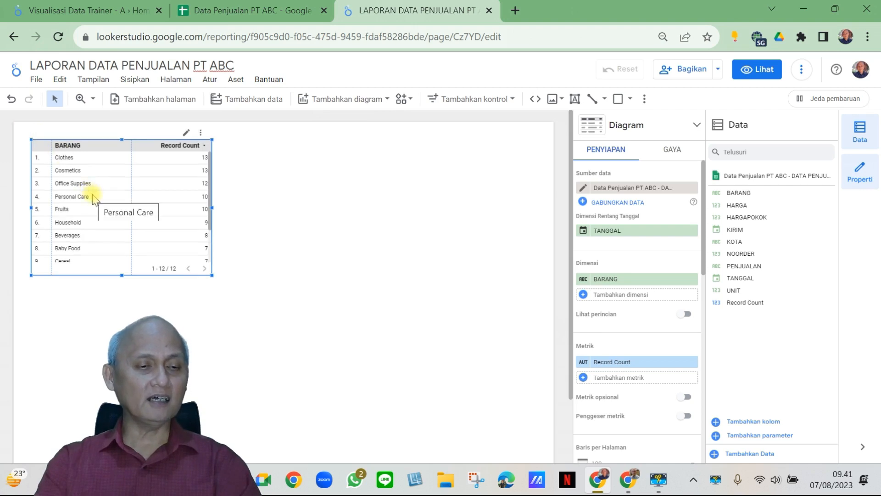
Step: Enlarge the automatically inserted table of BARANG and Record Count, and delete it from the report page
left_click_drag(210, 275, 494, 292)
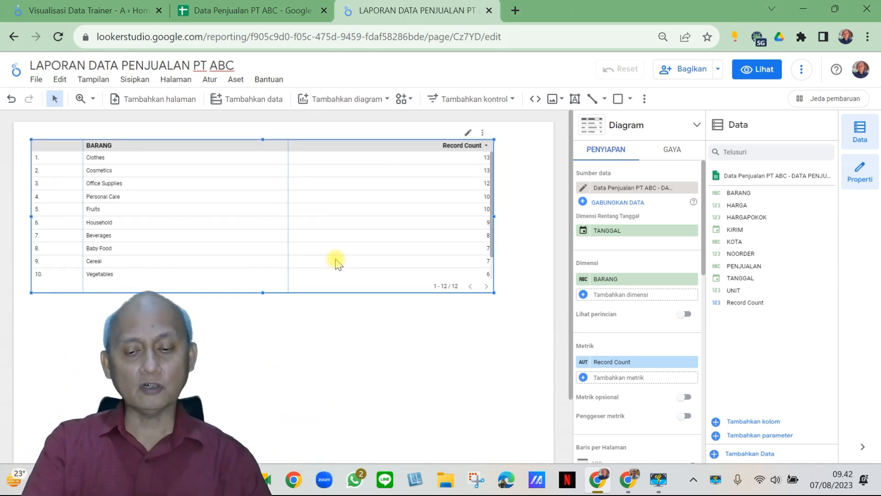
key("Delete")
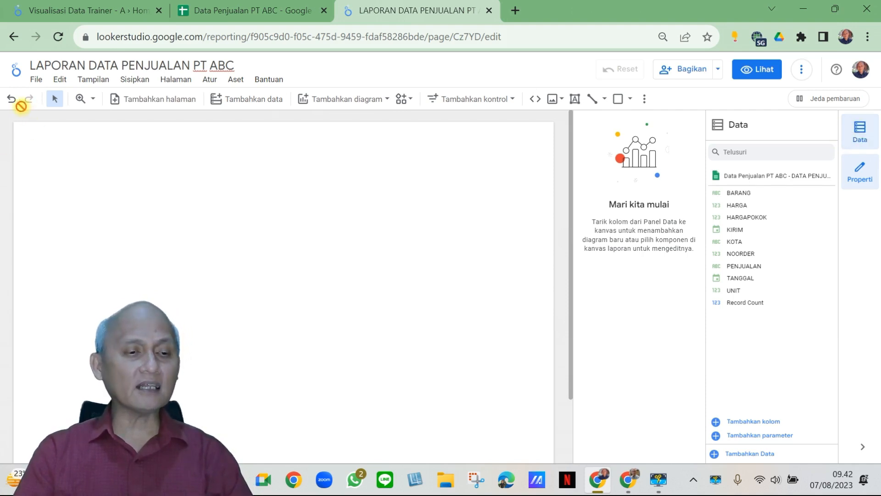
left_click(37, 80)
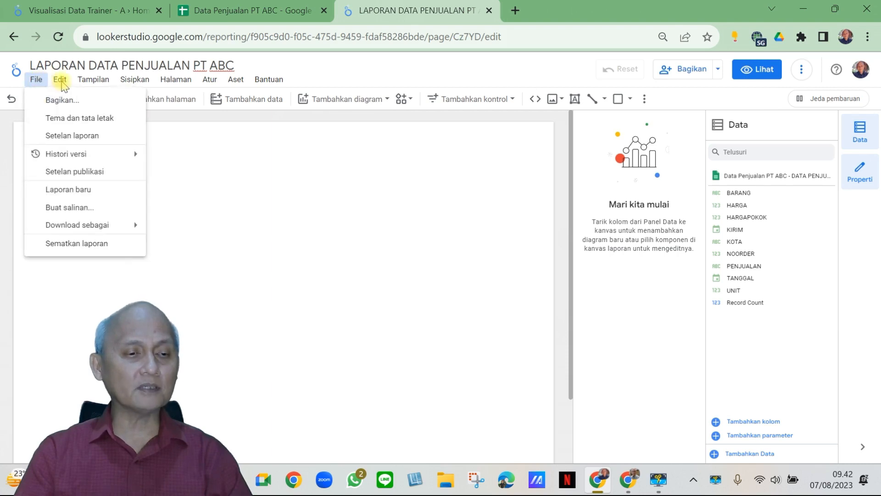
left_click(85, 77)
left_click(130, 80)
left_click(175, 80)
left_click(209, 81)
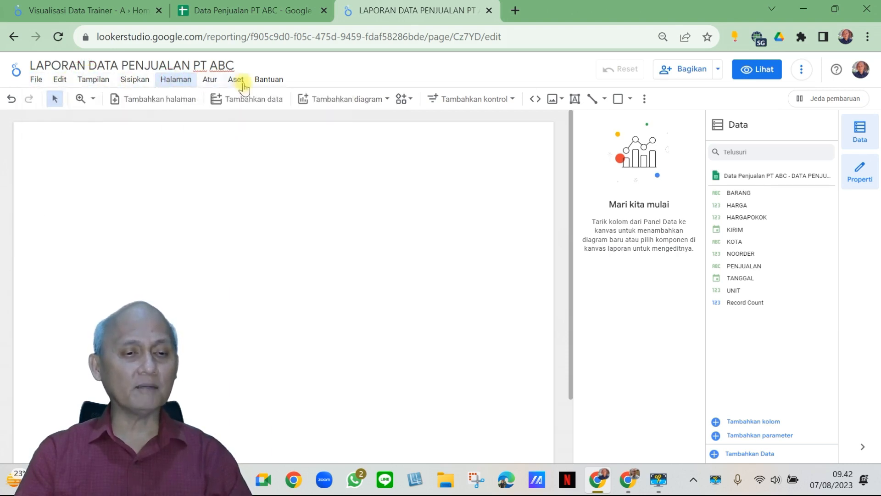
left_click(236, 79)
left_click(391, 66)
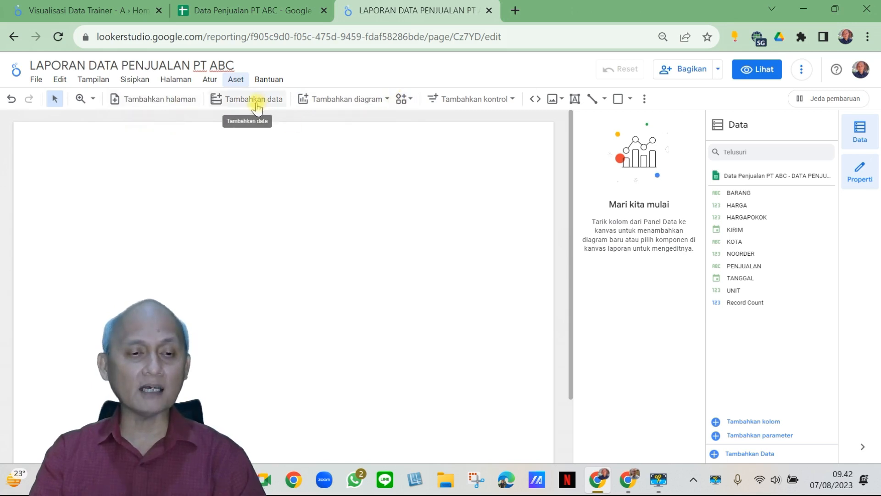
Step: Examine the chart types, control types and image sources available for inserting into the report
left_click(389, 101)
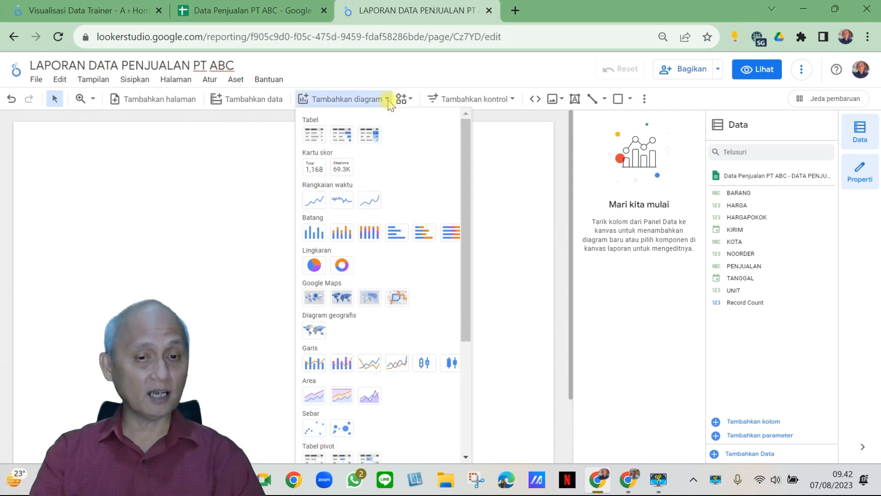
left_click(412, 101)
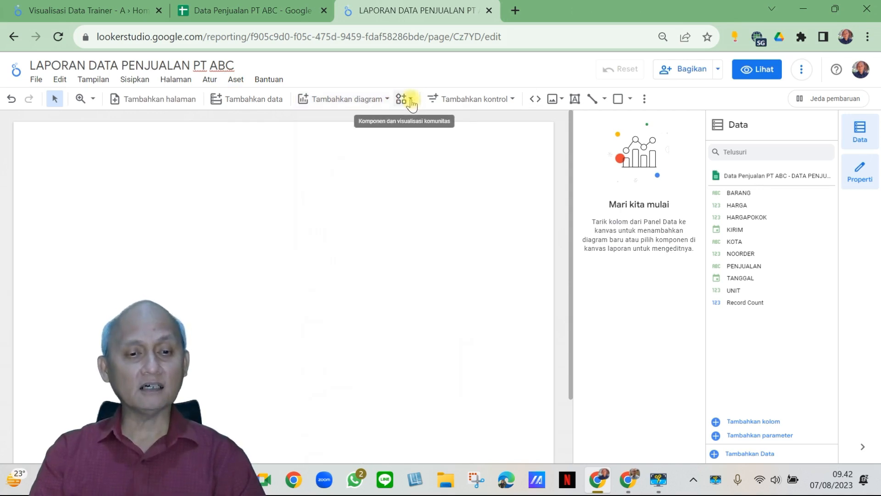
left_click(514, 100)
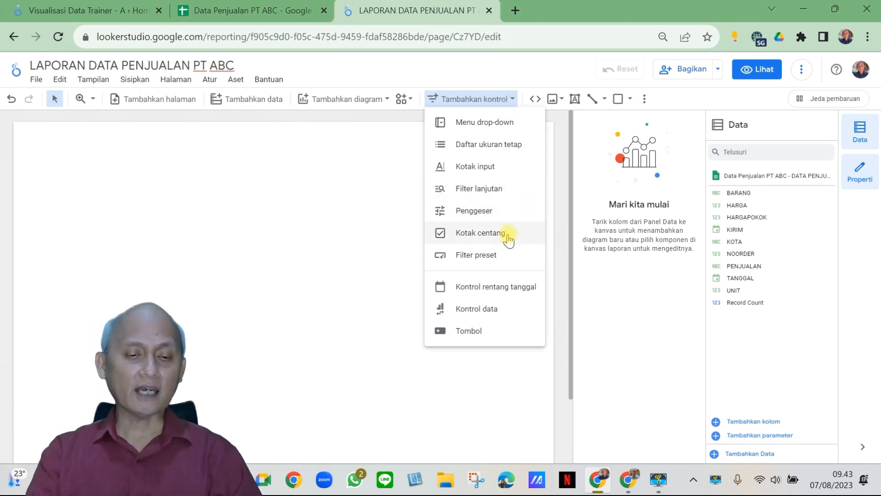
left_click(389, 99)
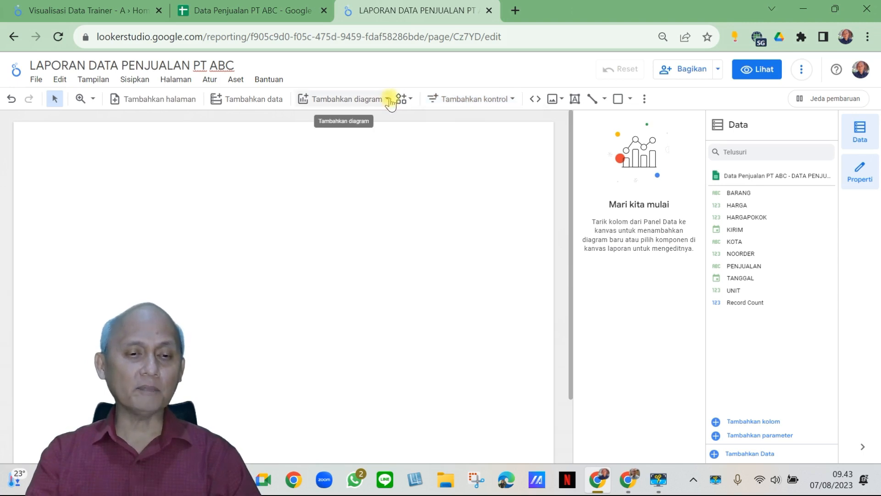
left_click(389, 99)
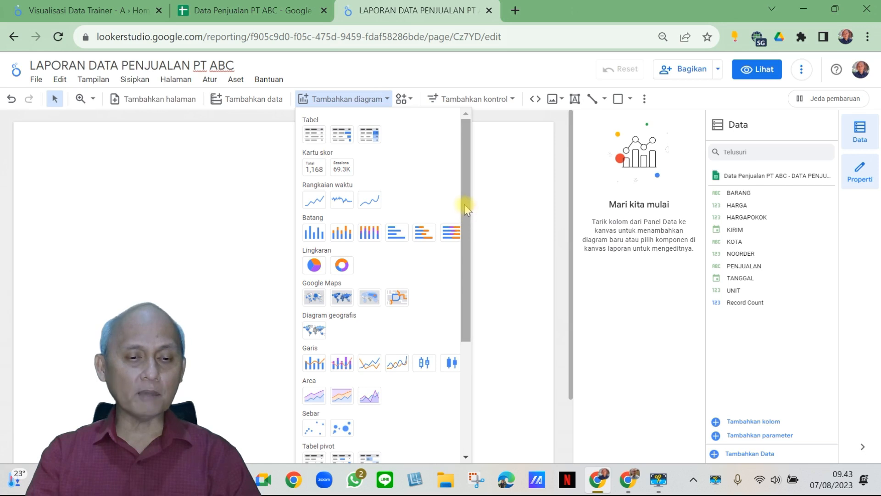
scroll(466, 216, "down", 1)
left_click_drag(463, 231, 452, 321)
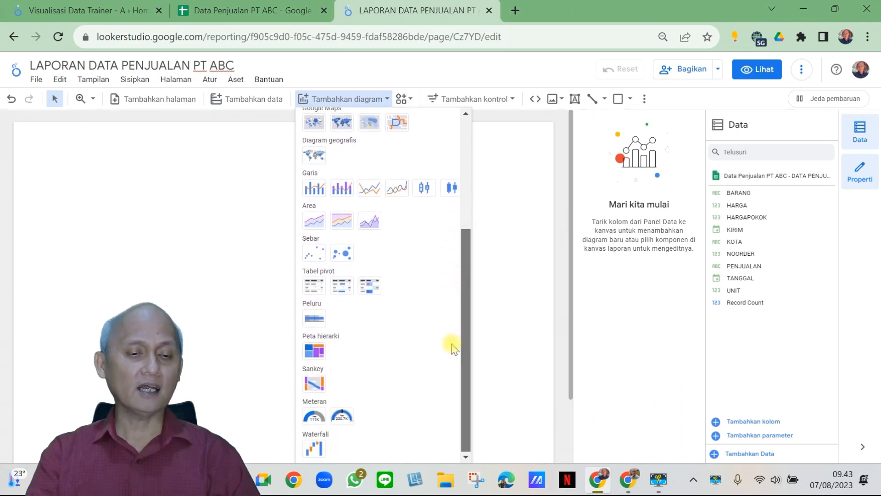
left_click_drag(450, 358, 450, 181)
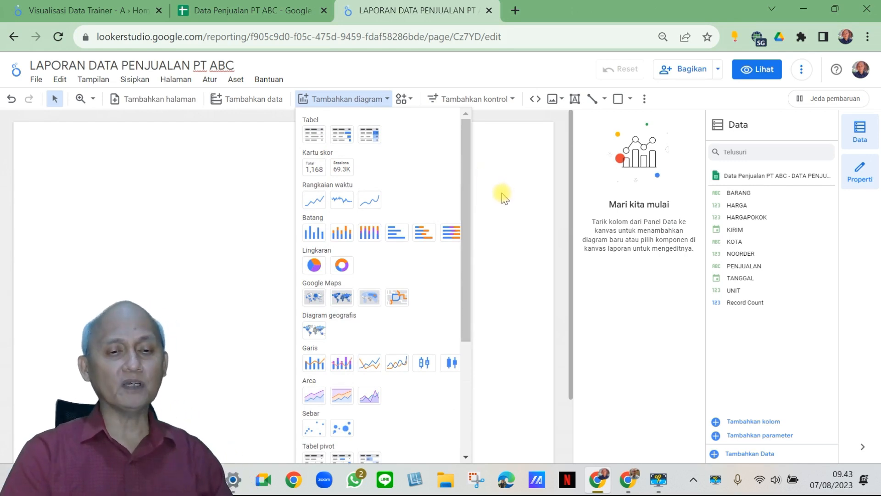
left_click(544, 69)
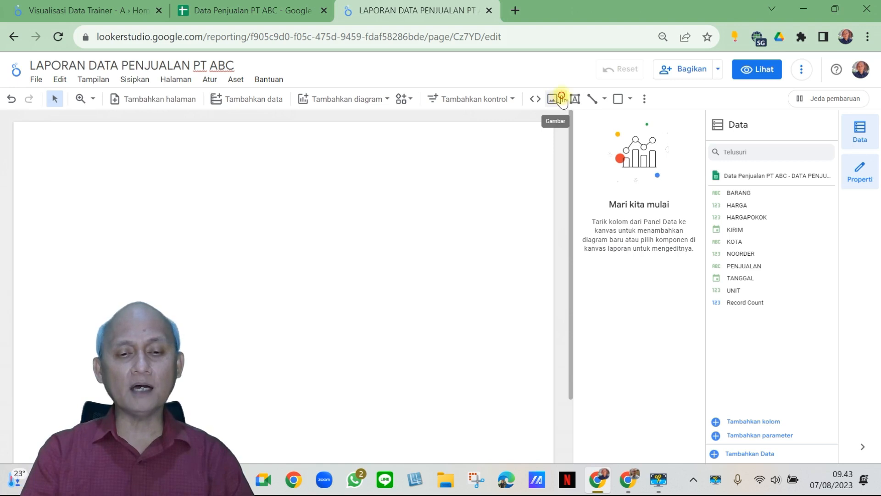
left_click(562, 99)
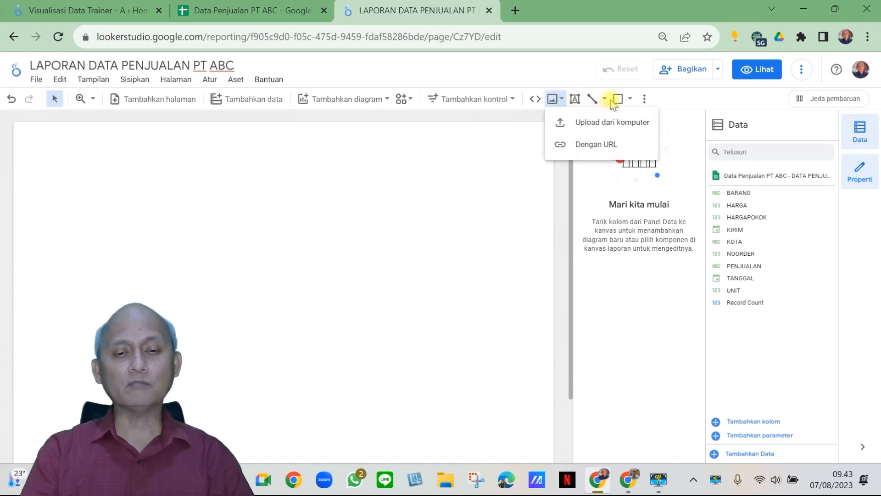
left_click(605, 98)
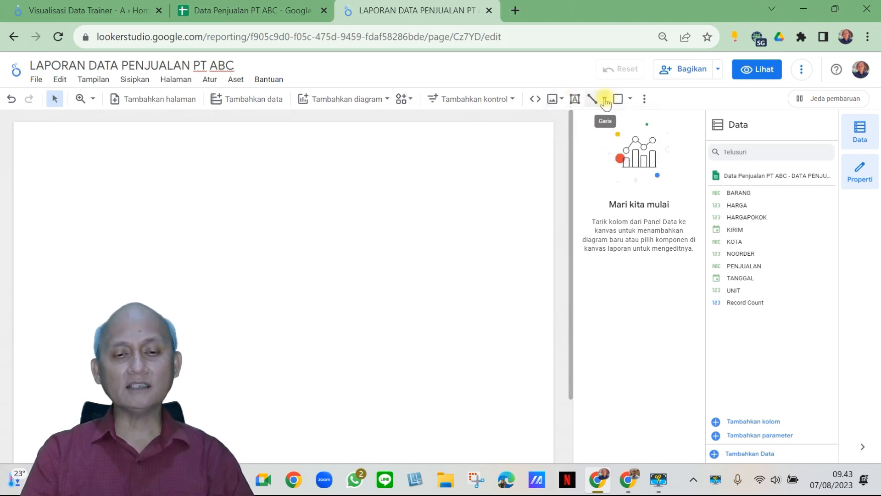
Step: Open the report's theme and layout settings (Tema dan tata letak)
left_click(646, 99)
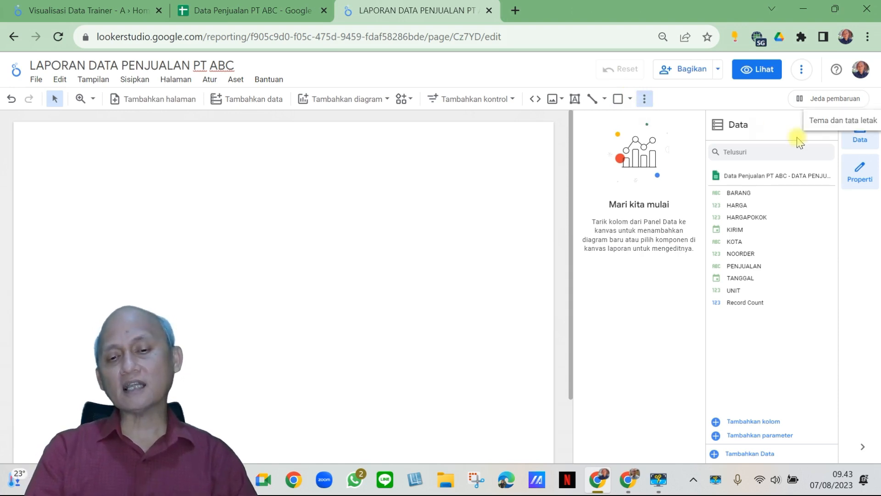
left_click(847, 133)
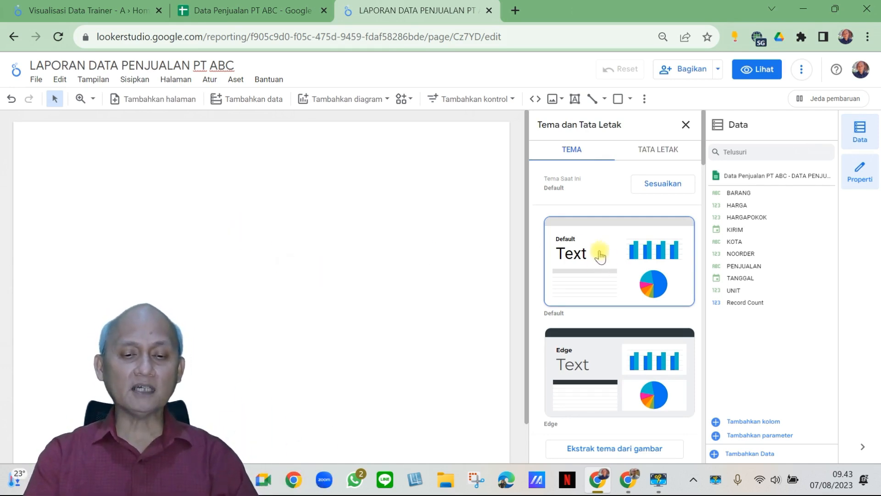
Step: Try the Edge, Konstelasi, Meriah and Insight themes on the report
left_click(606, 374)
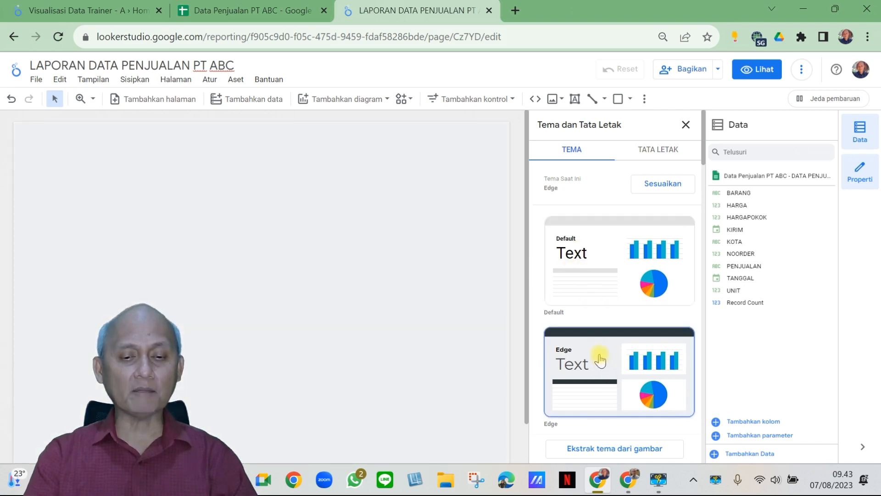
scroll(607, 339, "down", 4)
left_click(608, 293)
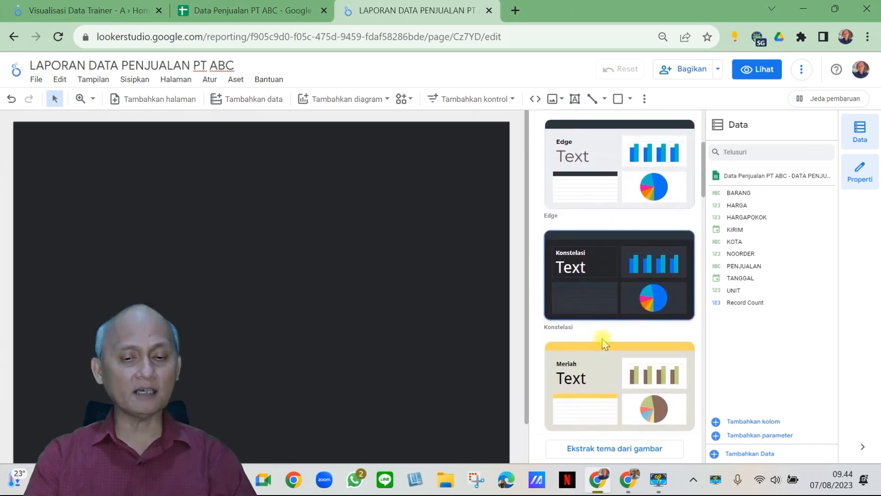
left_click(606, 374)
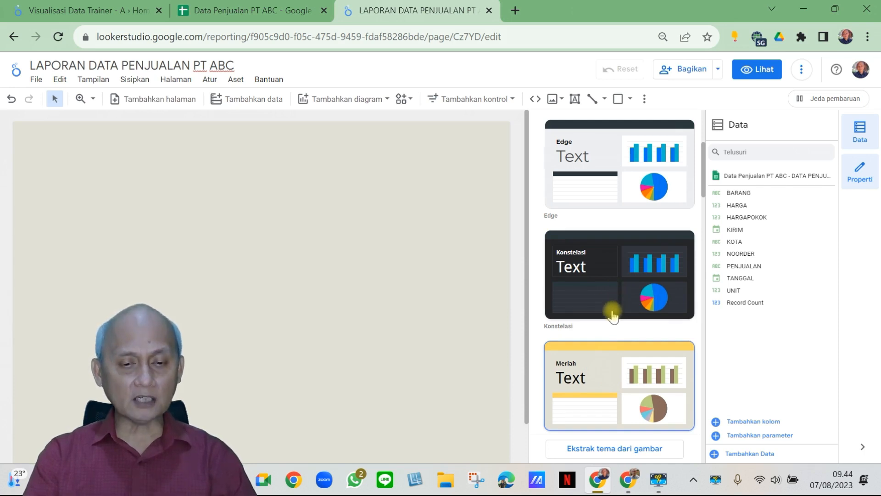
scroll(613, 315, "down", 6)
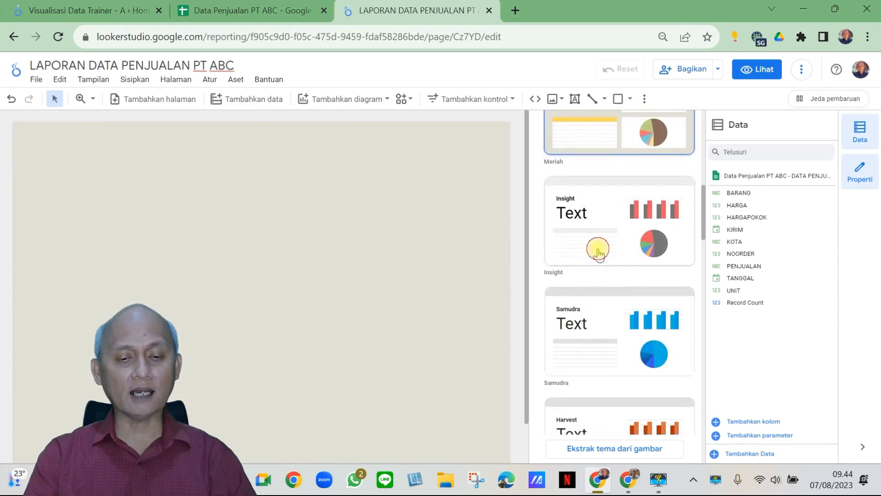
left_click(600, 245)
scroll(607, 318, "up", 6)
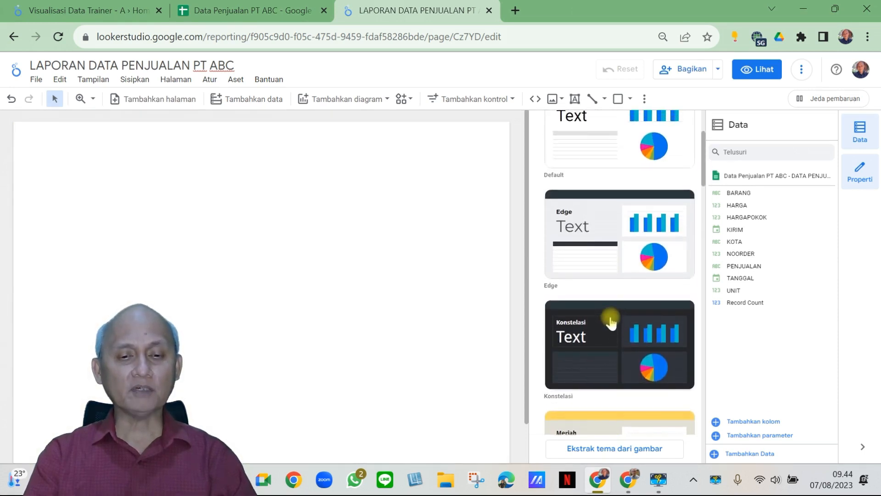
Step: Apply the Meriah theme to the report
scroll(613, 321, "down", 5)
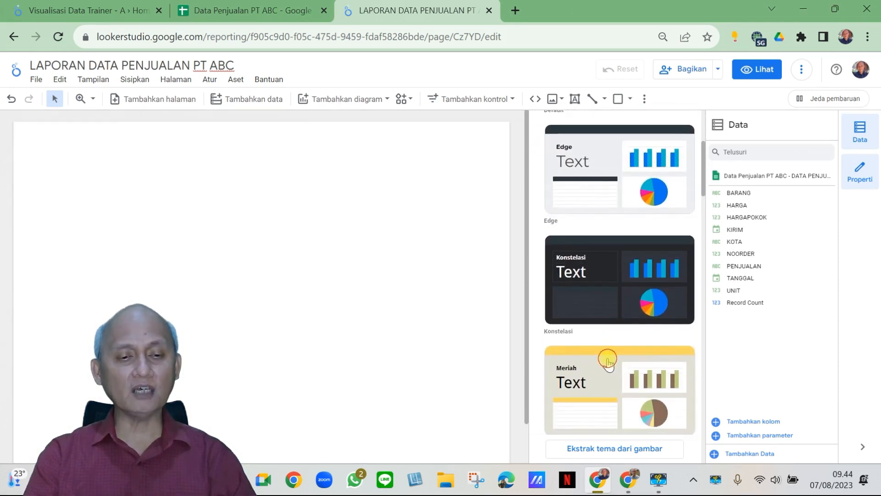
left_click(608, 364)
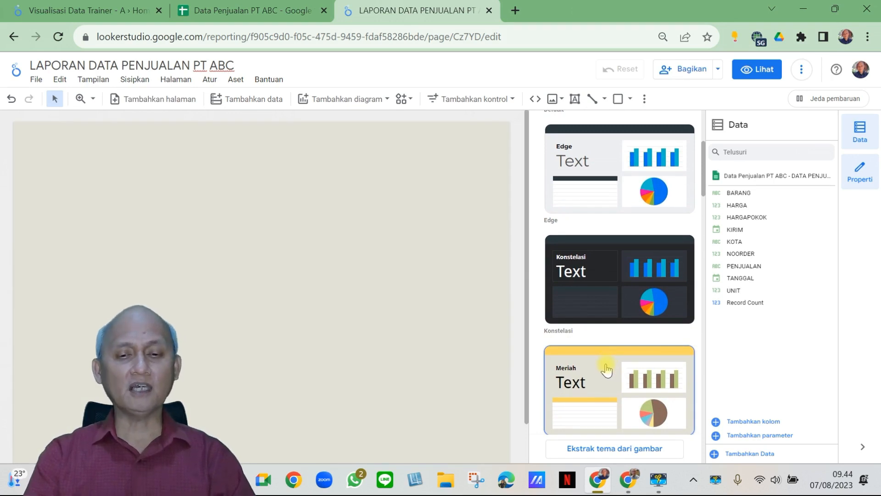
scroll(616, 259, "up", 4)
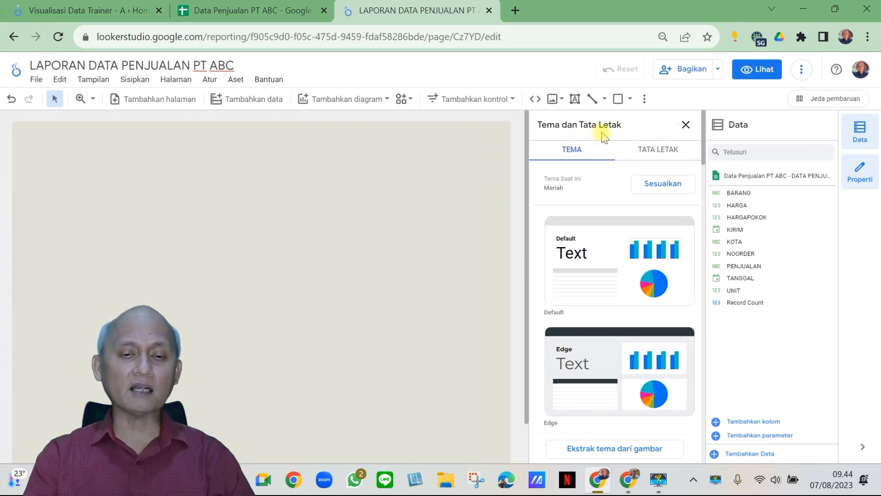
Step: Examine the report's layout settings (Tata Letak), including the canvas size options, and the list of available themes
left_click(654, 156)
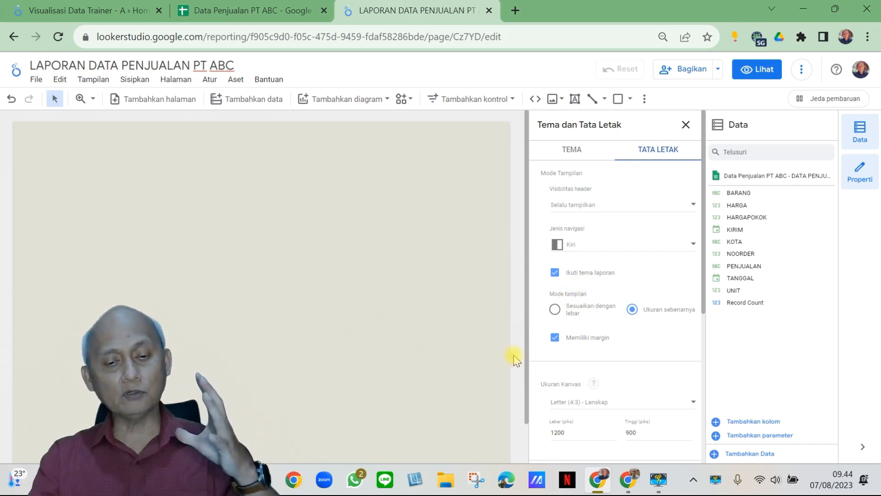
scroll(617, 374, "down", 3)
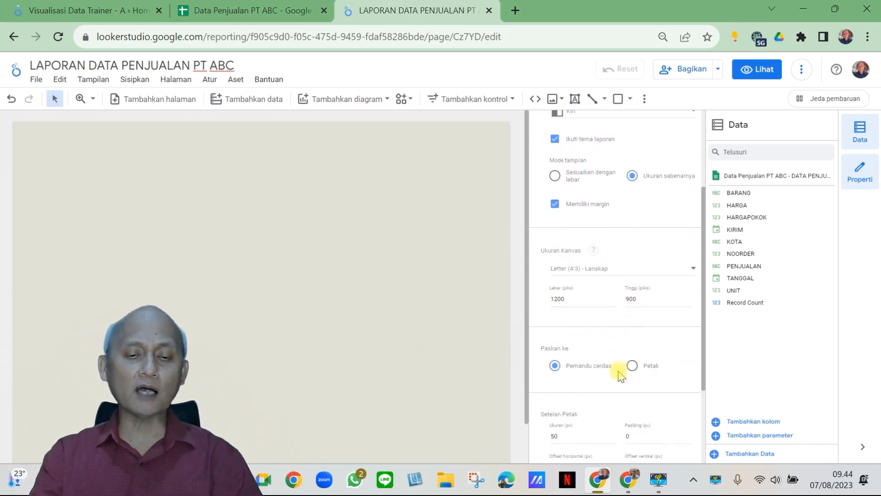
scroll(622, 360, "down", 1)
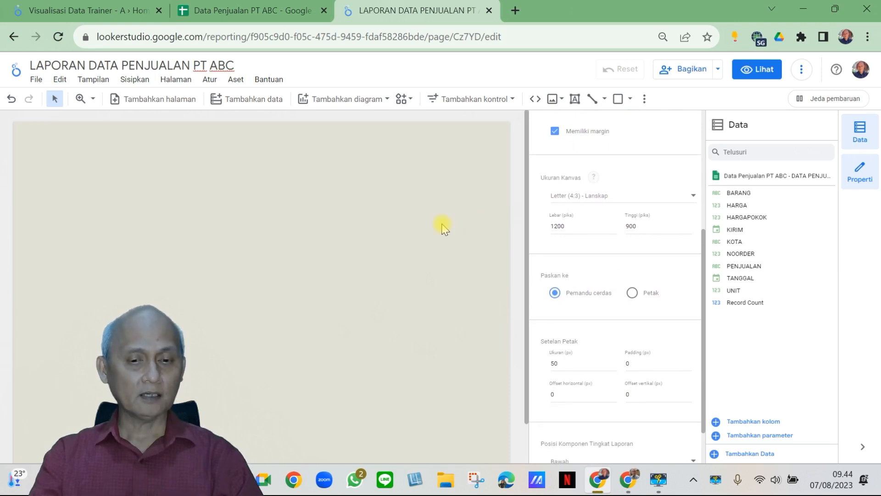
left_click(692, 197)
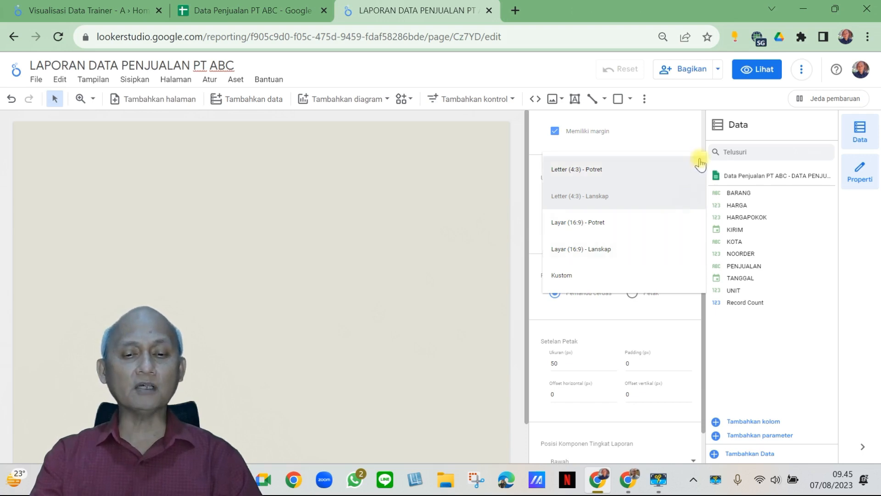
left_click(465, 223)
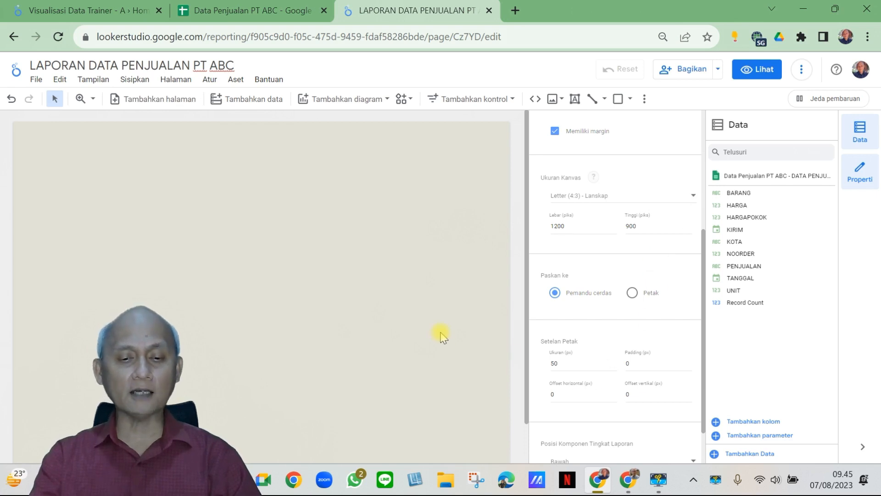
scroll(647, 329, "down", 1)
scroll(645, 334, "up", 5)
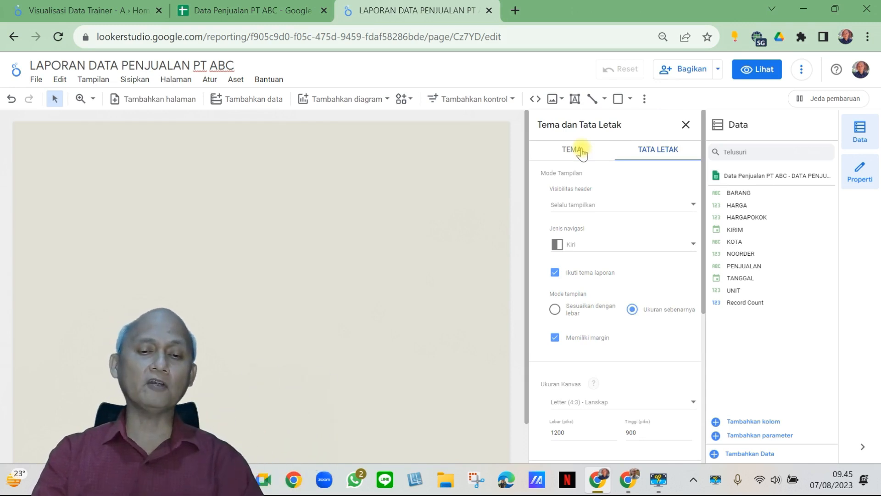
left_click(581, 151)
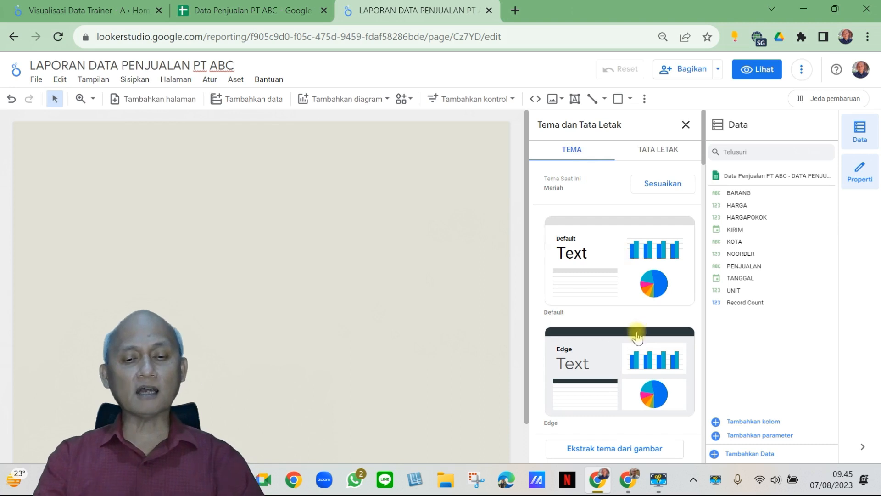
scroll(622, 317, "down", 4)
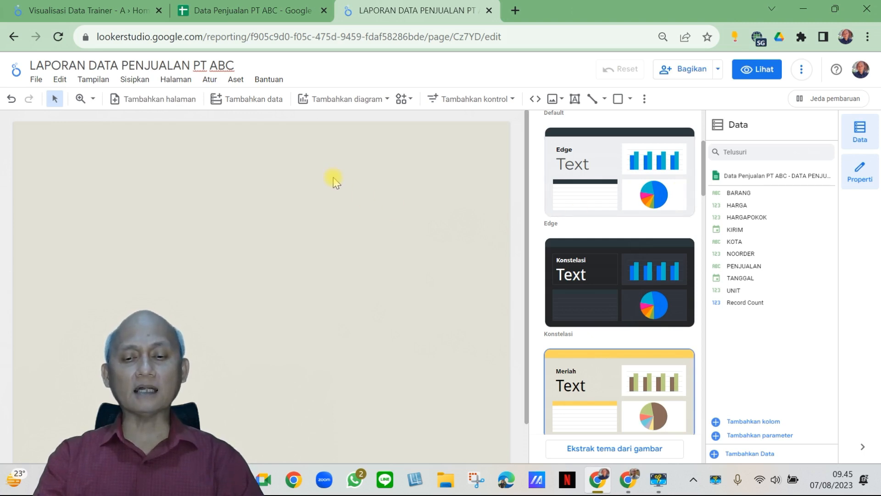
Step: Compare the report's available data fields with the columns of the Data Penjualan PT ABC spreadsheet
left_click(864, 137)
left_click(861, 133)
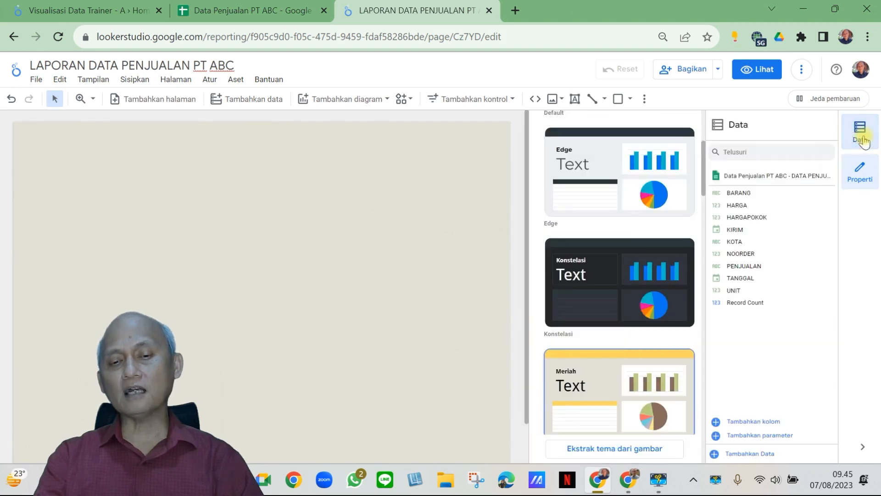
left_click(860, 133)
left_click(861, 133)
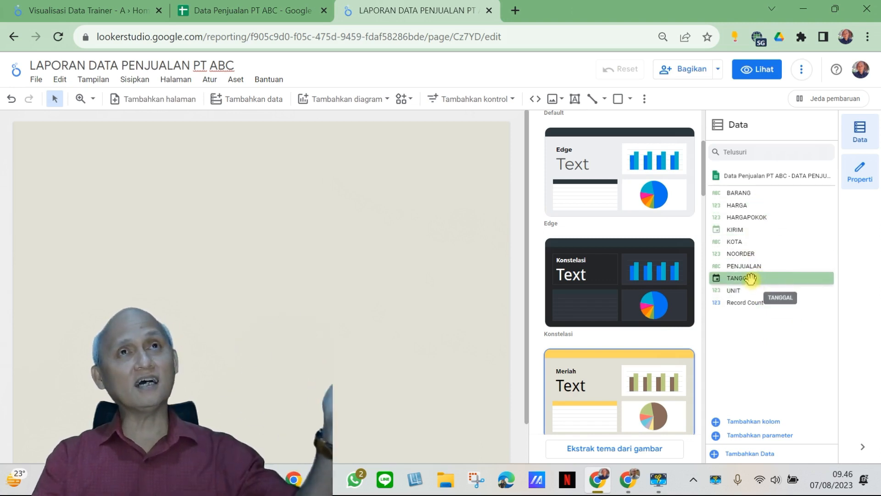
left_click(257, 9)
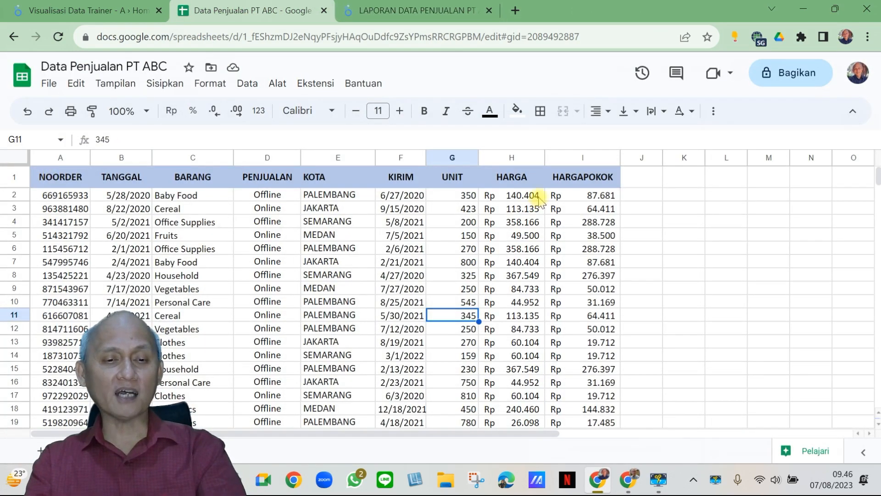
left_click(382, 10)
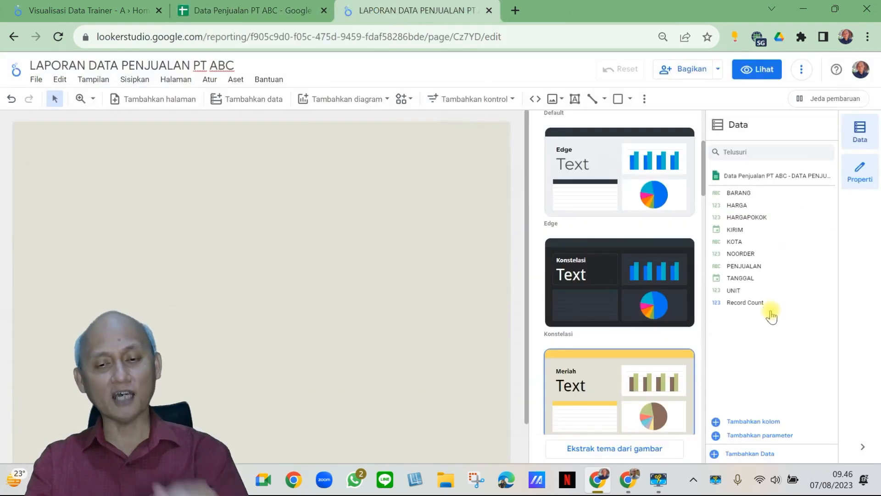
Step: Close the theme and layout settings by hiding the properties pane, leaving the data fields displayed
left_click(862, 177)
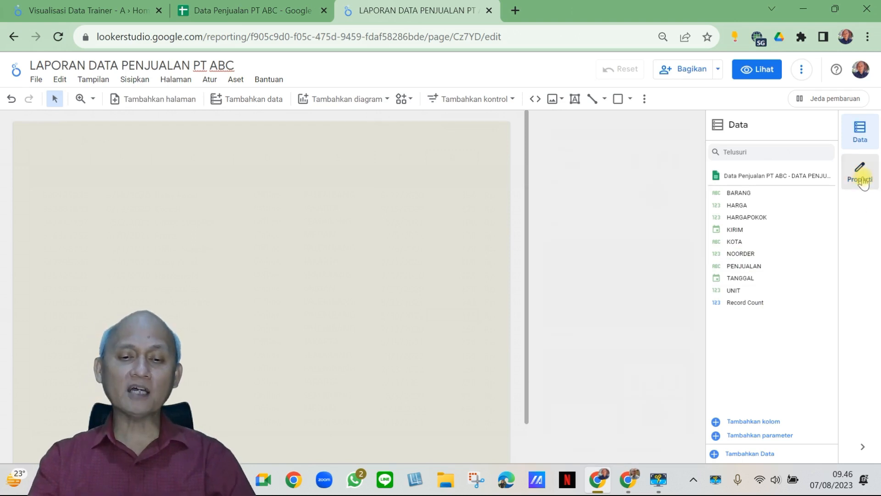
left_click(862, 176)
left_click(862, 177)
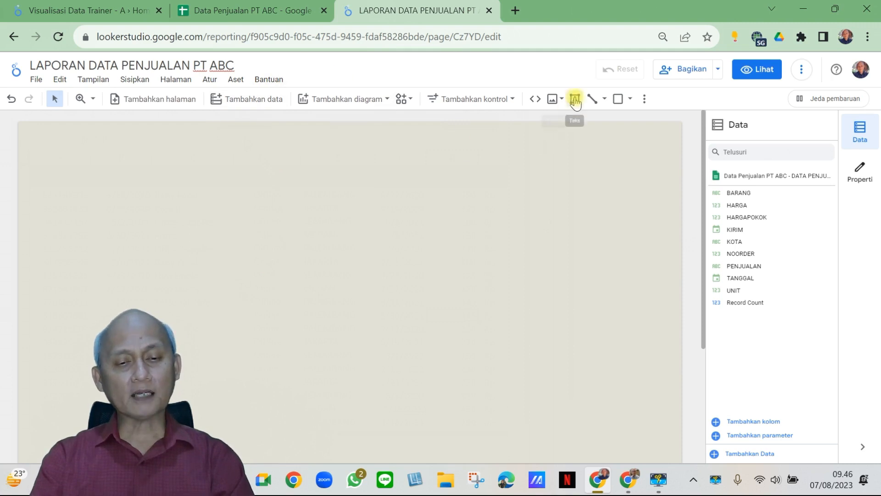
Step: Draw a rectangle (Kotak) as a header band across the full width of the page's top edge, with its properties displayed
left_click(631, 100)
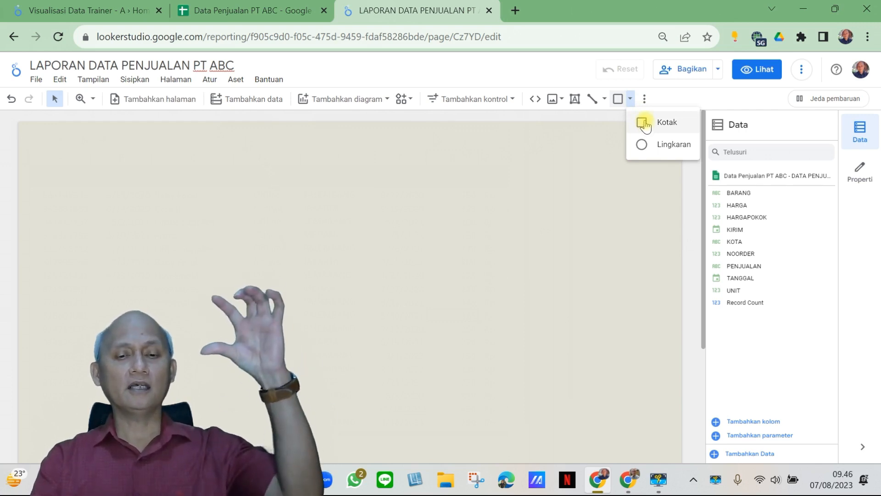
left_click(645, 123)
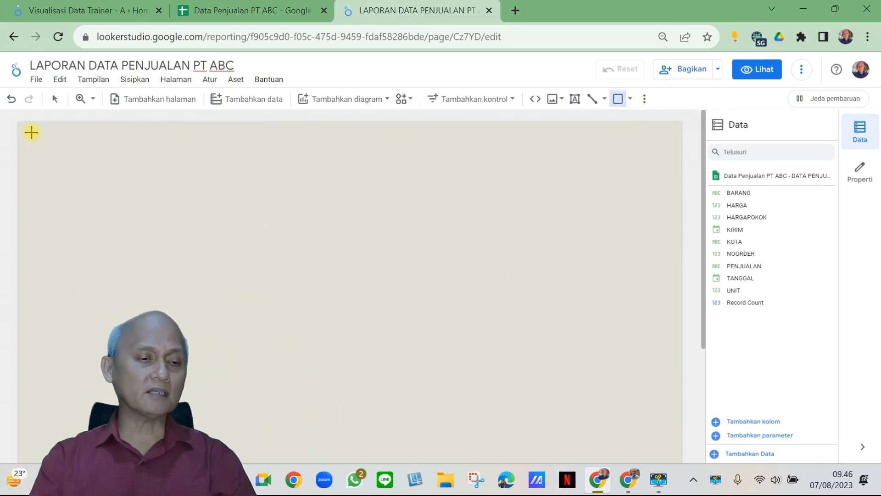
mouse_move(20, 123)
left_mouse_down()
mouse_move(441, 209)
mouse_move(681, 196)
left_mouse_up()
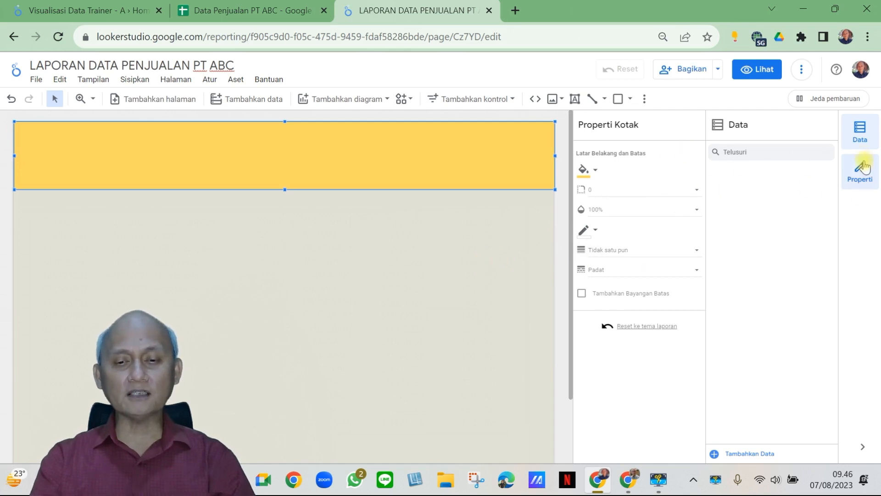
left_click(865, 174)
left_click(865, 174)
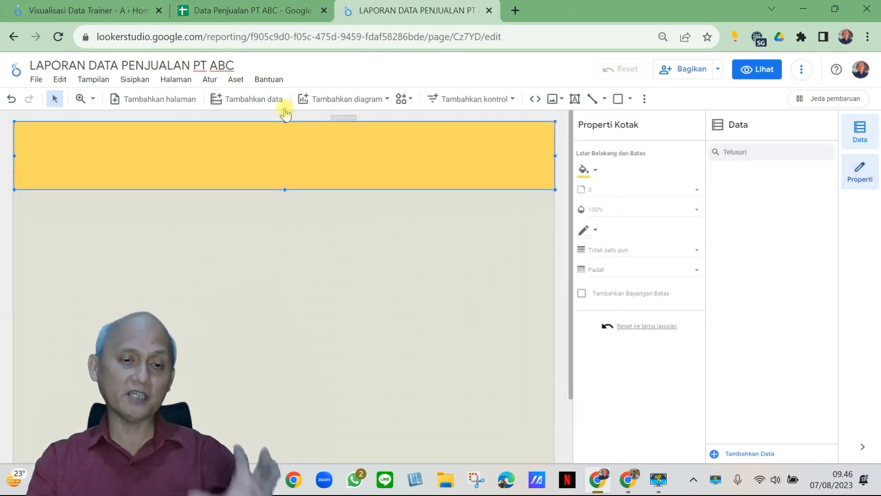
Step: Fill the header rectangle with bright blue
left_click(631, 99)
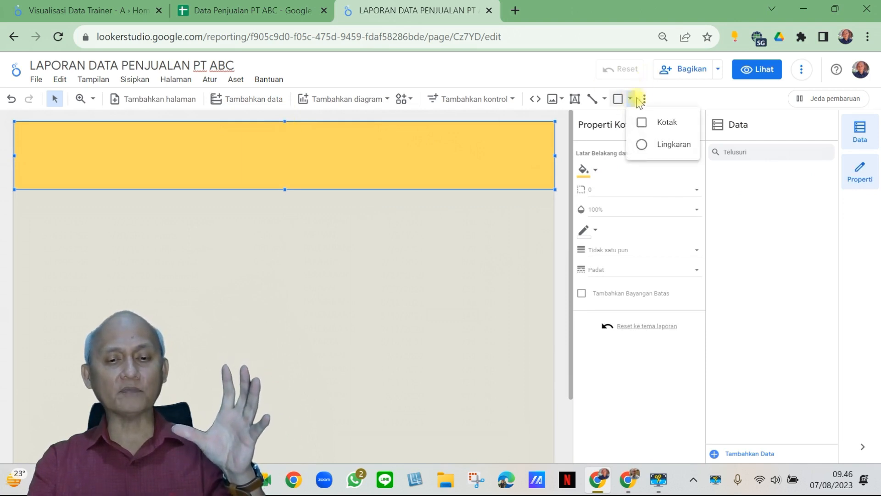
left_click(686, 102)
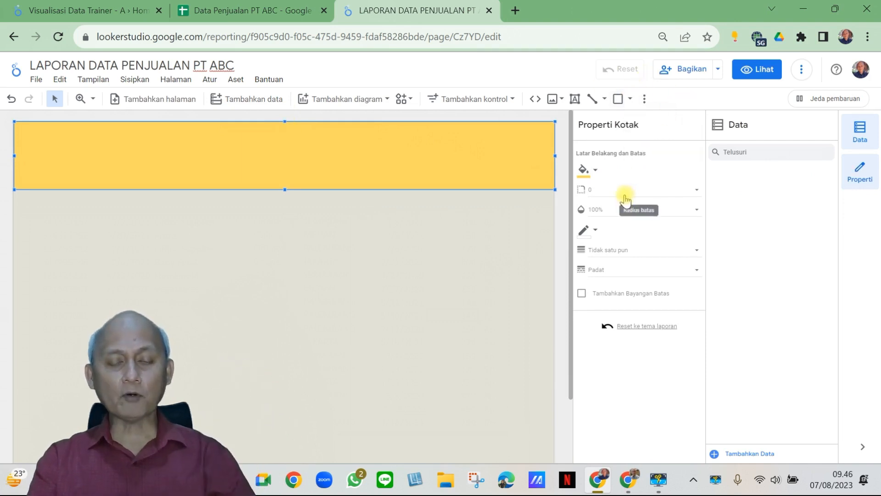
left_click(596, 171)
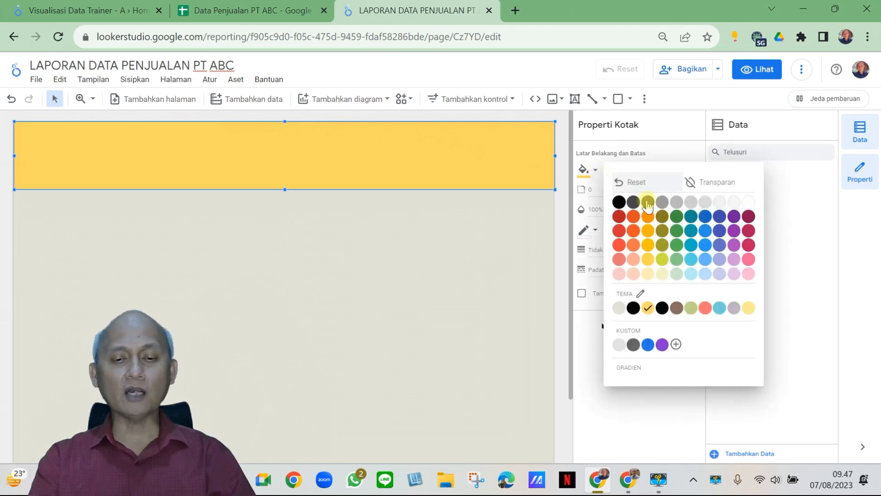
left_click(706, 246)
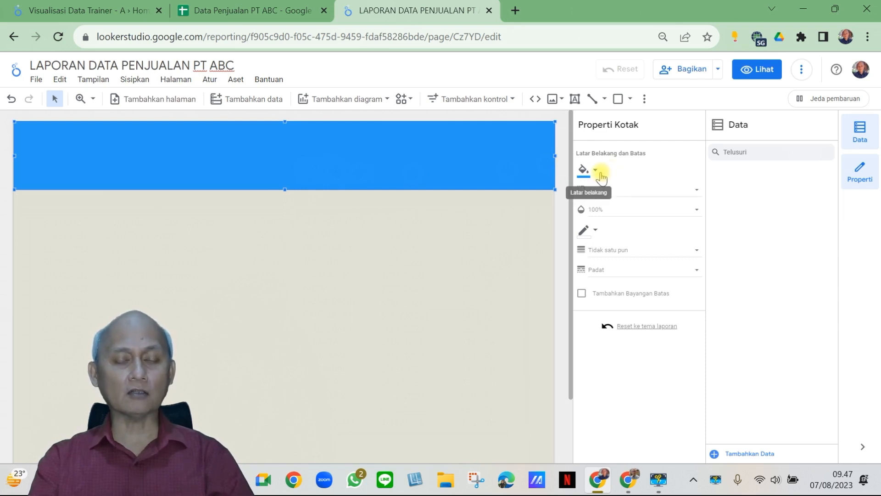
Step: Add a text box in the upper part of the blue header reading "VISUALISASI DATA LAPORAN PENJUALAN"
left_click(576, 101)
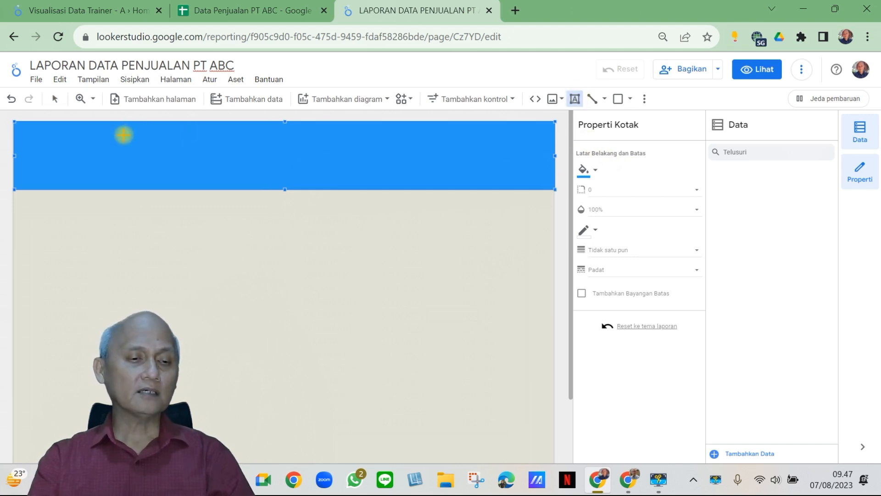
left_click_drag(119, 128, 389, 146)
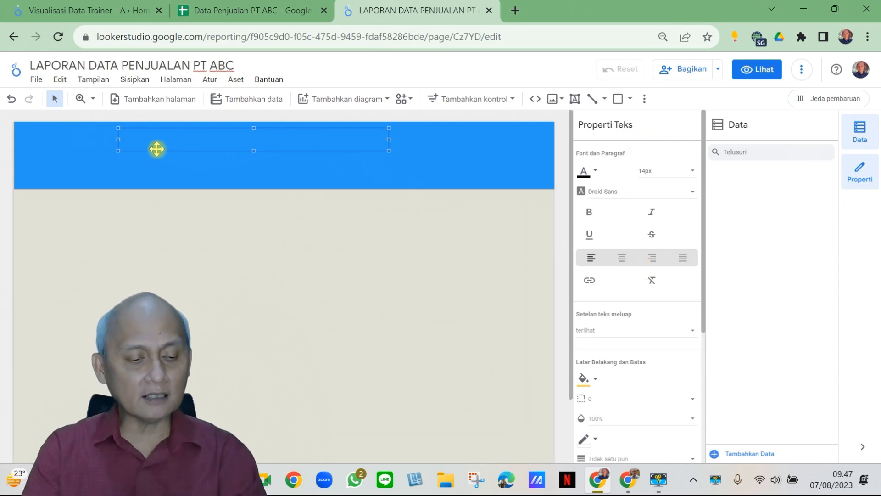
type("V")
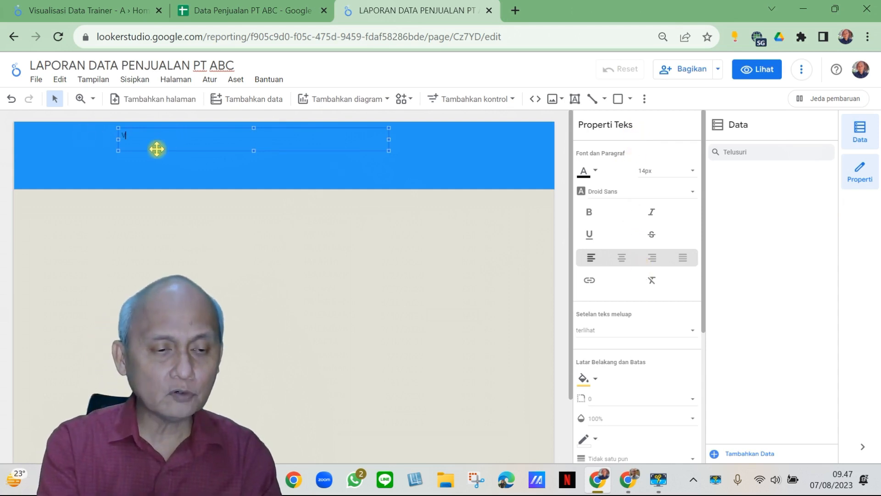
type("ISUALISASI DATA PE")
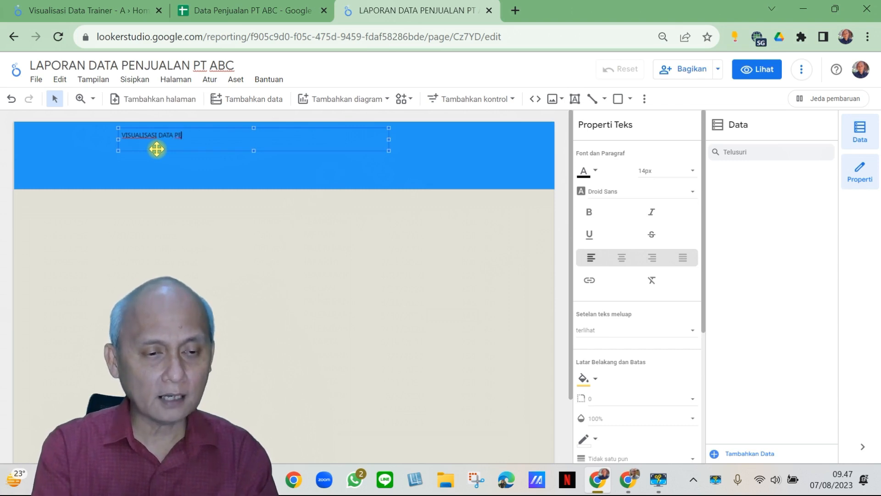
key("BackSpace")
key("BackSpace")
type("LAPORA")
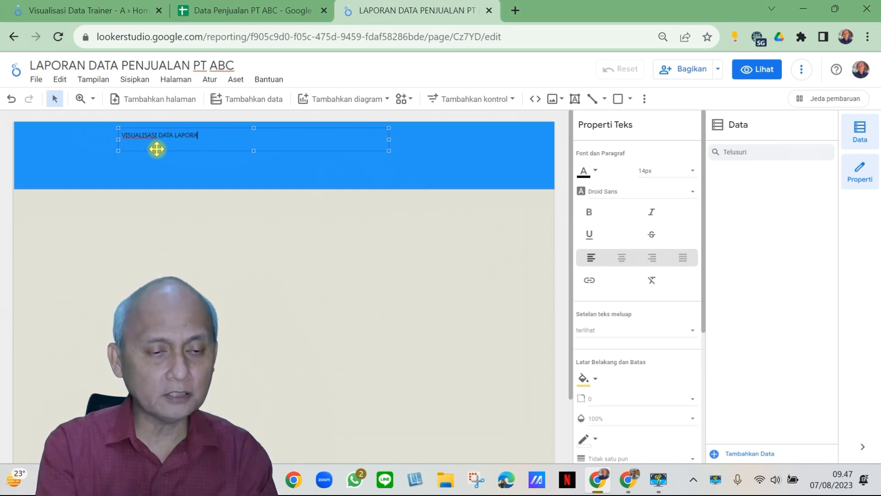
type("N PENJUALAN")
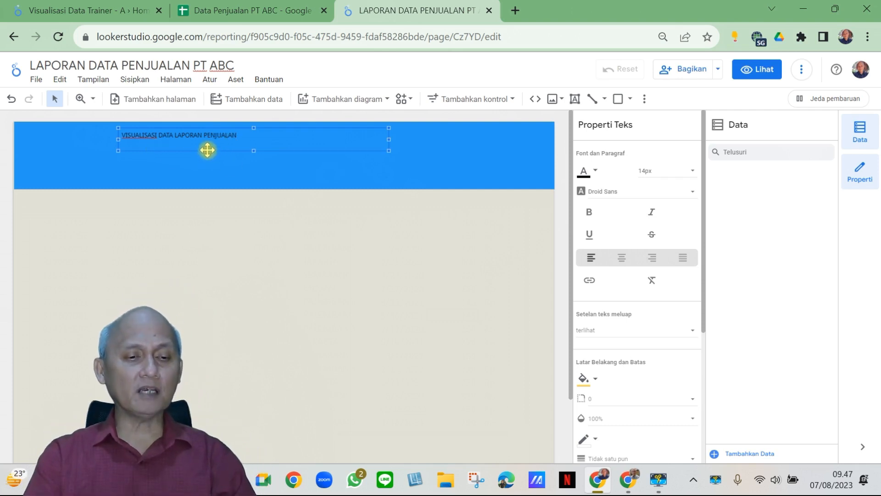
Step: Format the header title text with a golden yellow colour and a 32px font size
left_click_drag(254, 138, 126, 131)
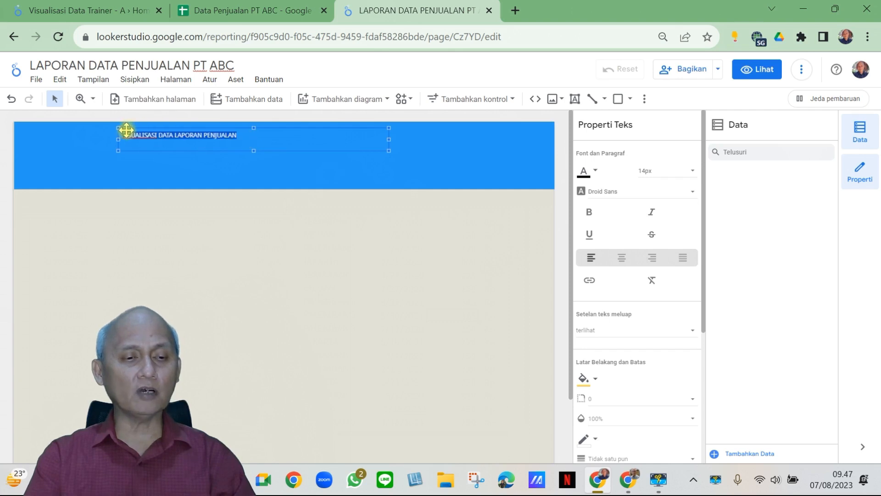
left_click(596, 173)
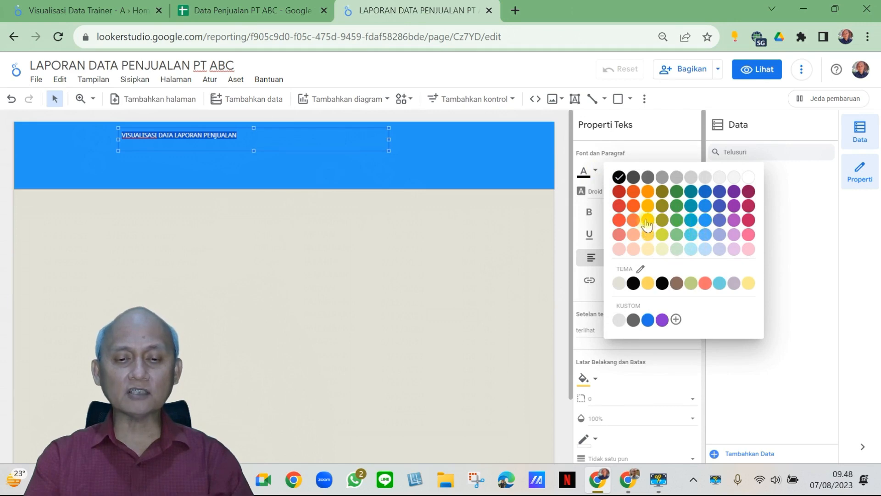
left_click(647, 220)
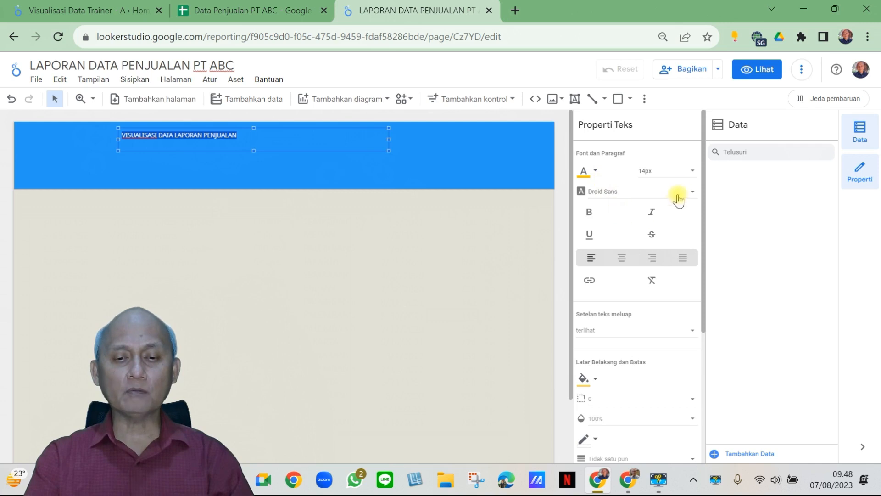
left_click(693, 174)
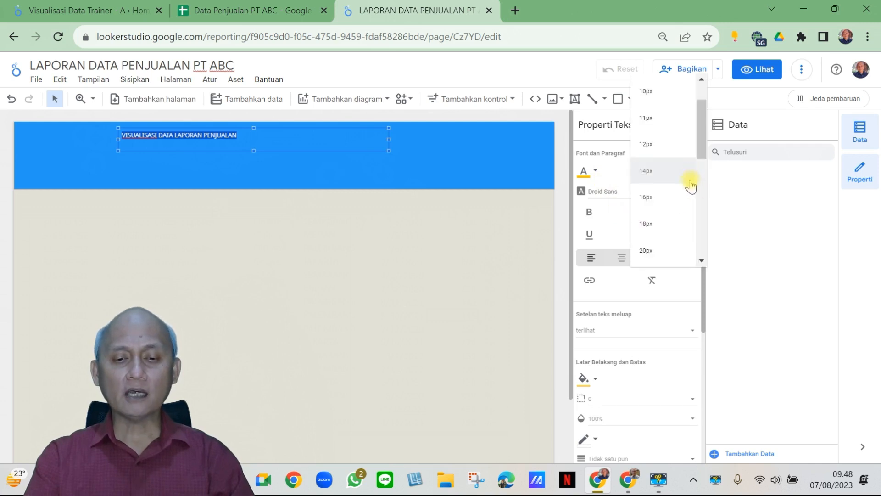
left_click_drag(703, 149, 704, 183)
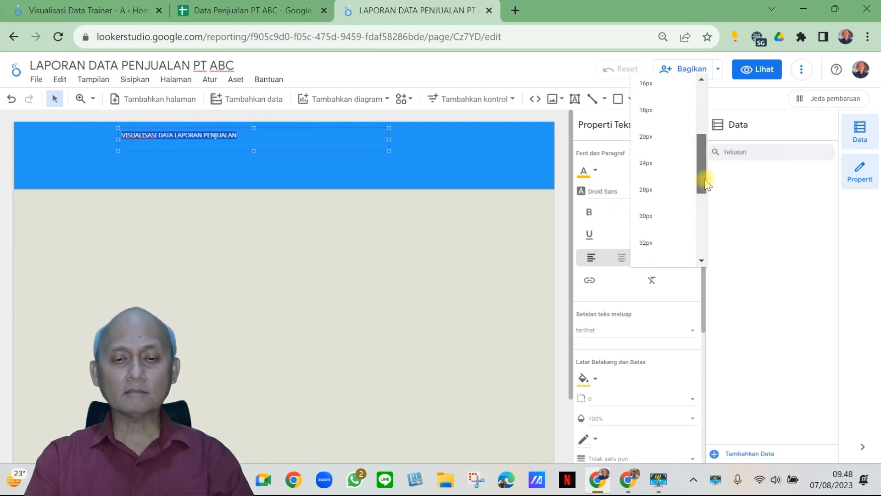
left_click(656, 195)
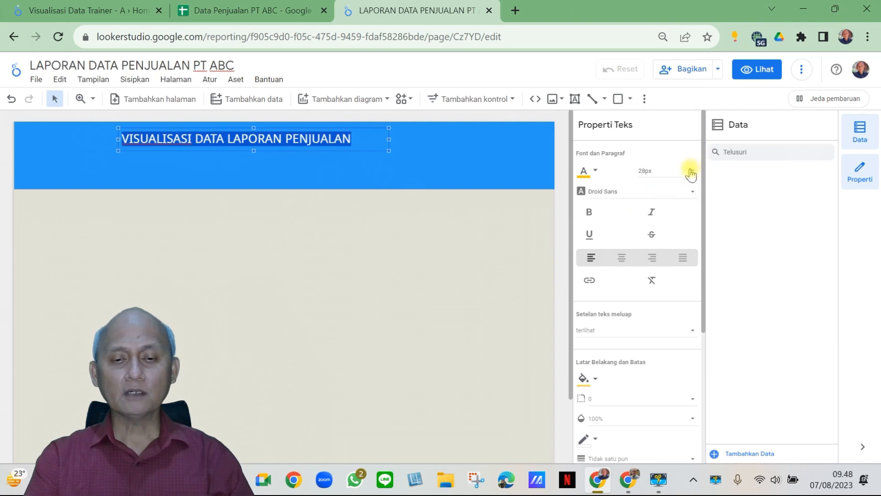
left_click(695, 174)
left_click_drag(699, 180, 702, 174)
left_click(649, 184)
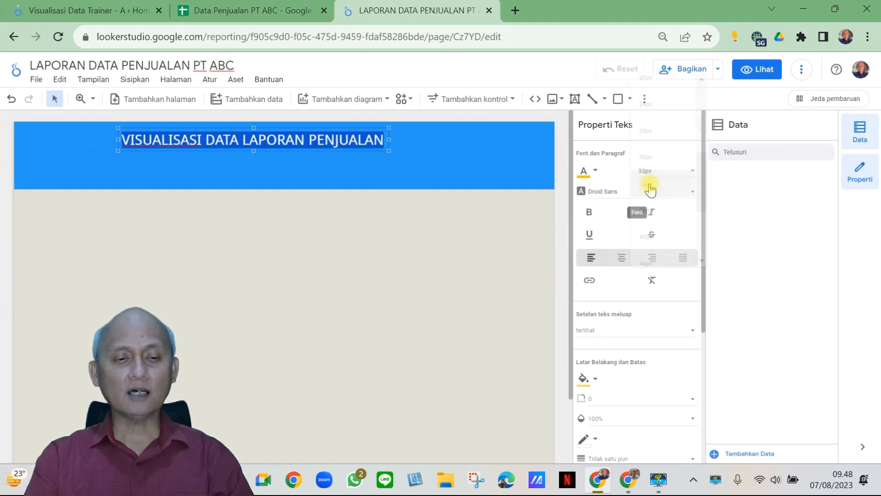
Step: Make the header title text bold and widen its text box so the title fits on one line
left_click(590, 212)
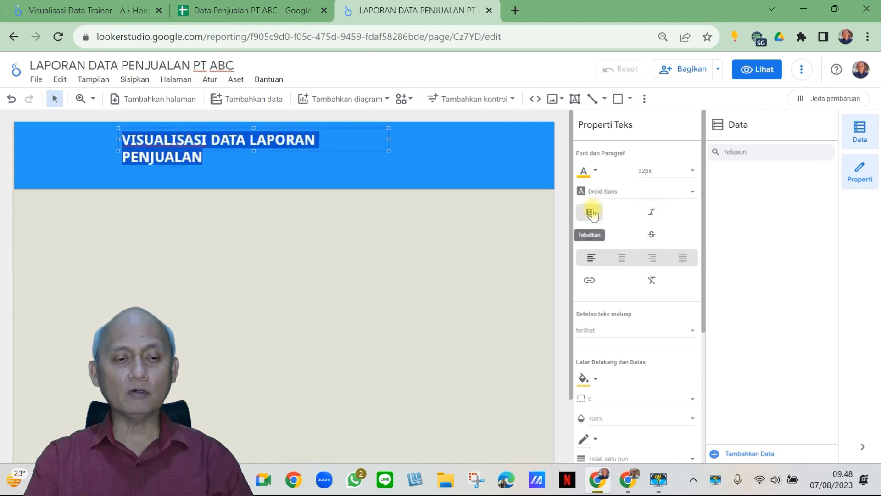
left_click_drag(388, 140, 498, 138)
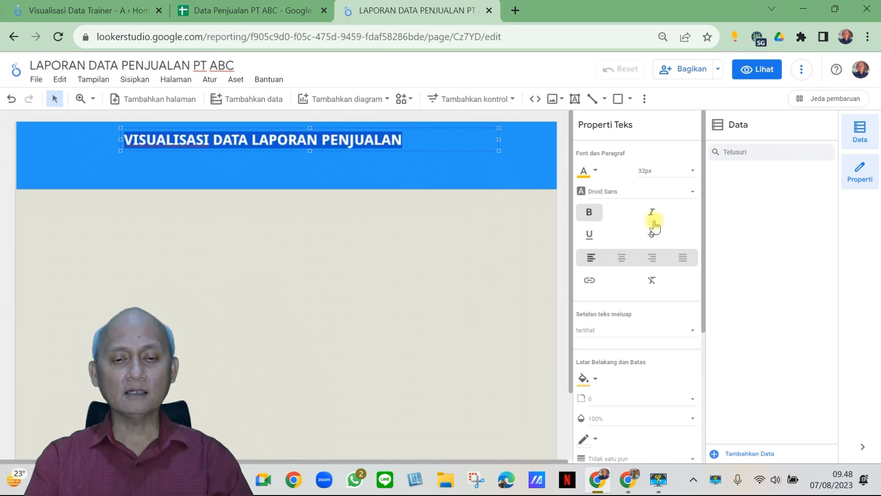
left_click(419, 171)
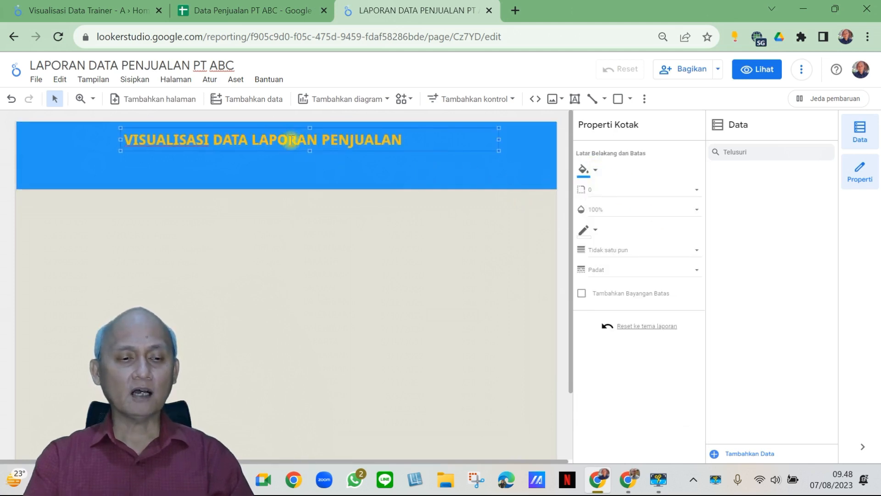
Step: Set the font size of the entire VISUALISASI DATA LAPORAN PENJUALAN title to 40px
left_click(388, 142)
left_click_drag(407, 140, 136, 157)
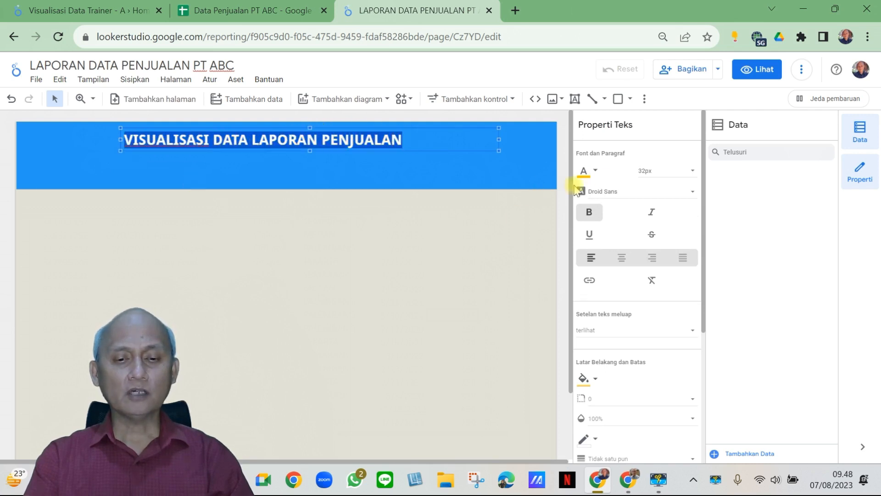
left_click(693, 172)
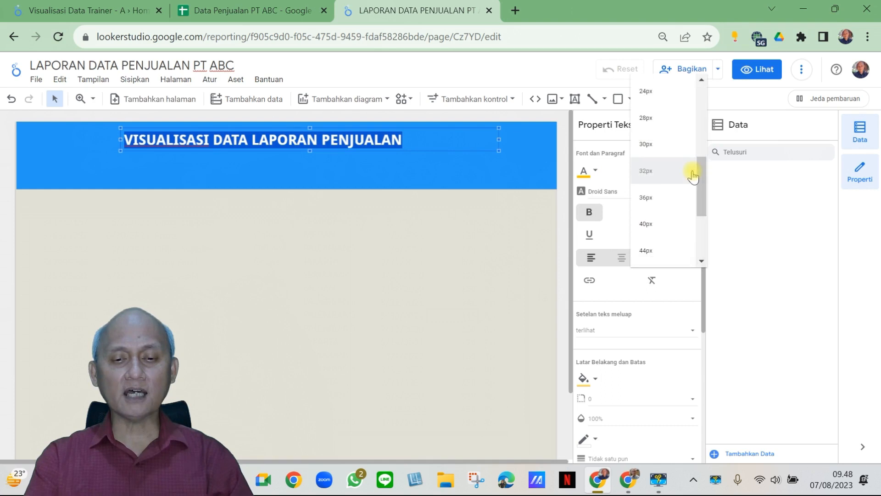
left_click(661, 223)
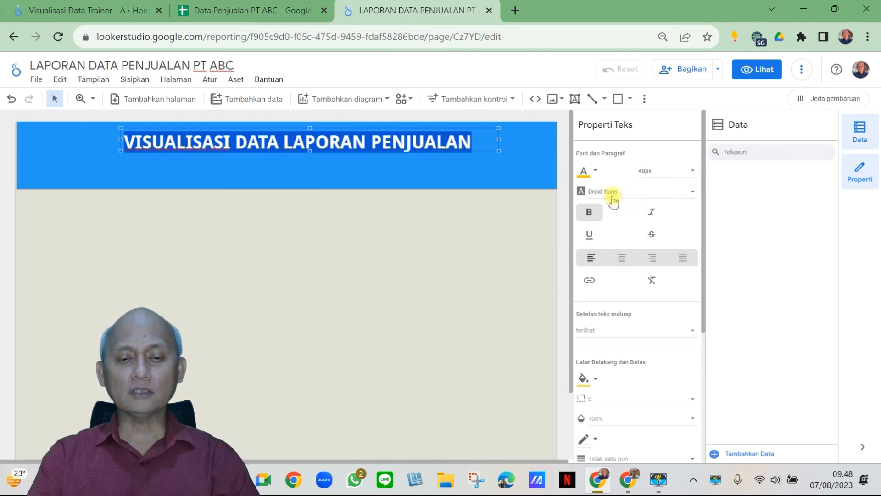
left_click(694, 192)
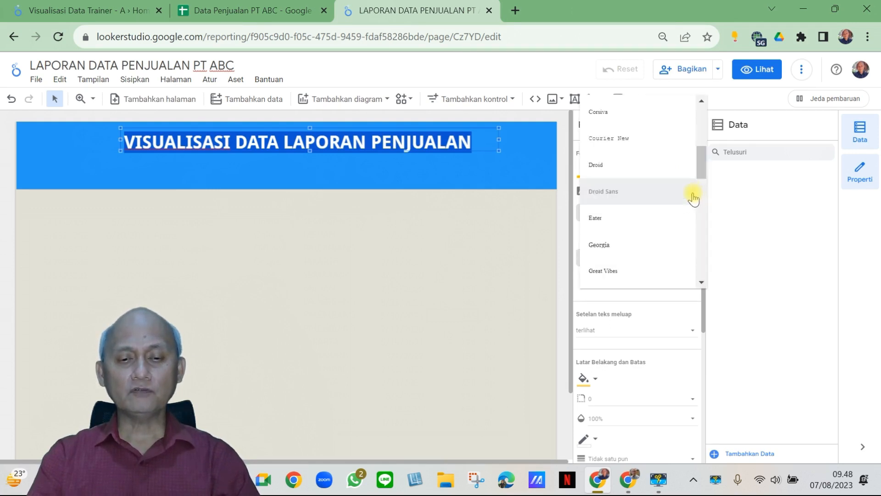
left_click(511, 230)
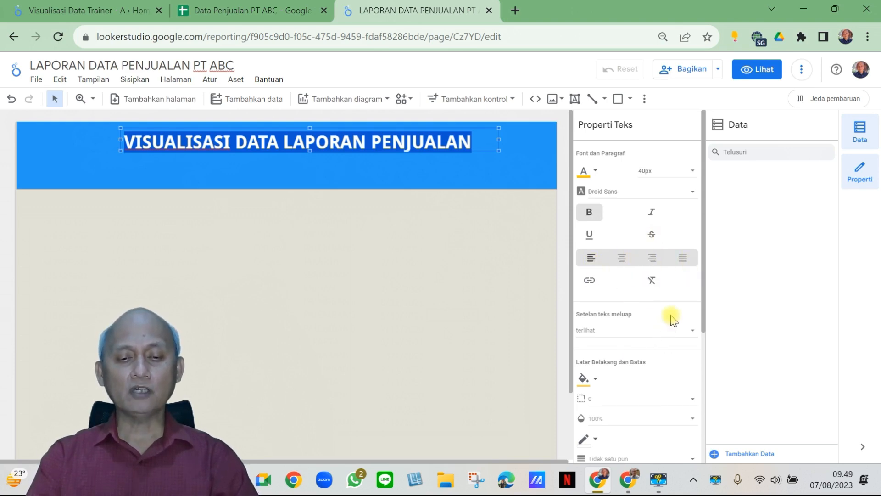
scroll(670, 317, "down", 3)
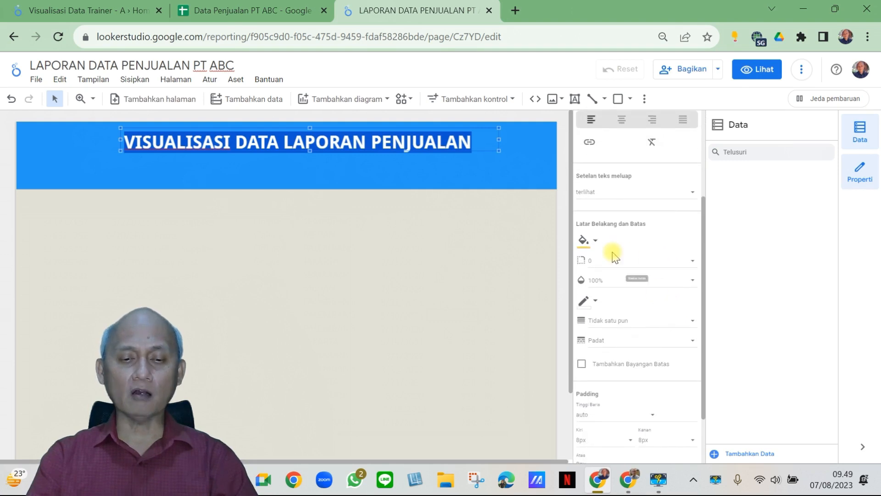
scroll(621, 327, "up", 3)
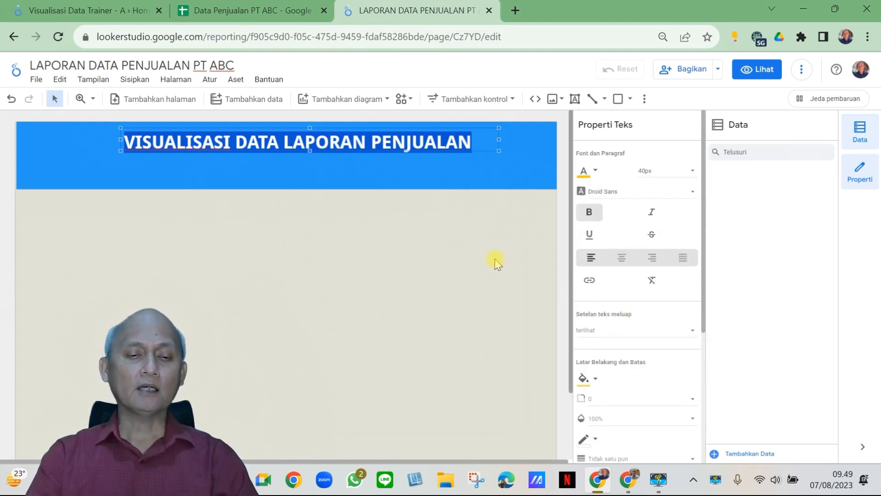
Step: Duplicate the header title text box and place the copy directly below the original inside the blue band
left_click(410, 178)
left_click(406, 150)
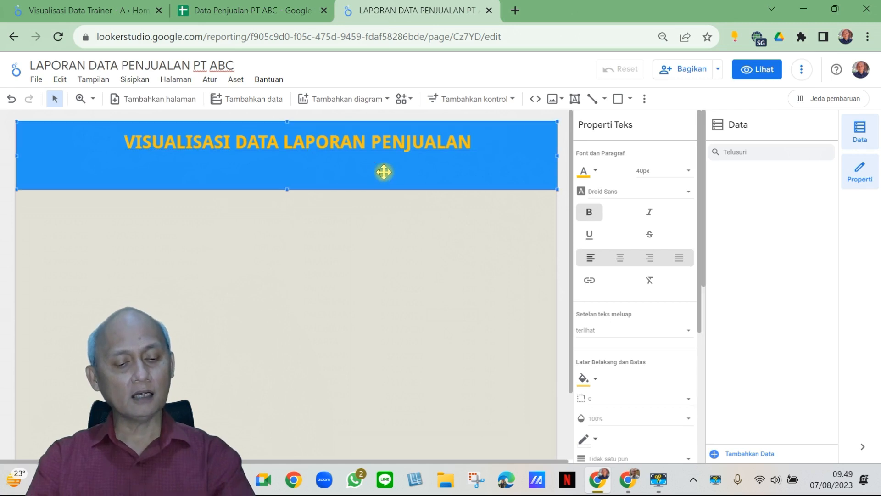
key("ctrl+d")
double_click(334, 169)
left_click_drag(330, 166, 326, 175)
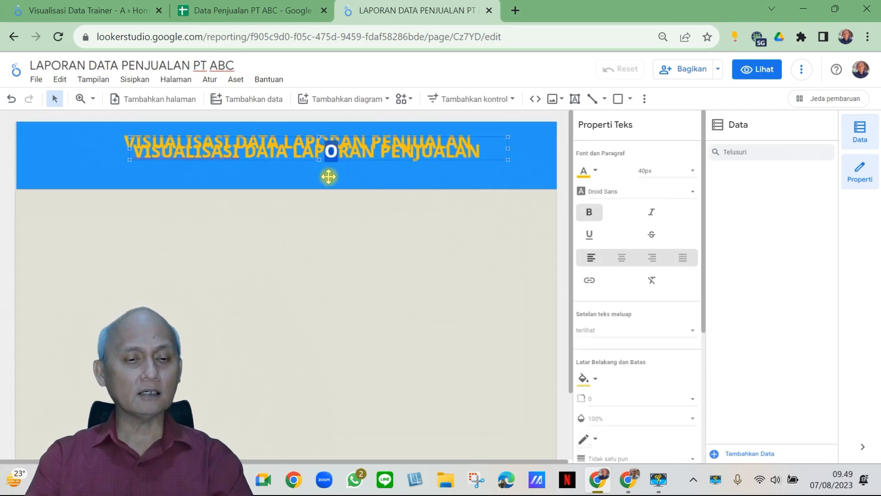
left_click(286, 161)
left_click(285, 162)
mouse_move(285, 157)
left_mouse_down()
mouse_move(277, 179)
mouse_move(286, 168)
left_mouse_up()
left_click(283, 156)
left_click(209, 157)
left_click_drag(129, 152, 124, 162)
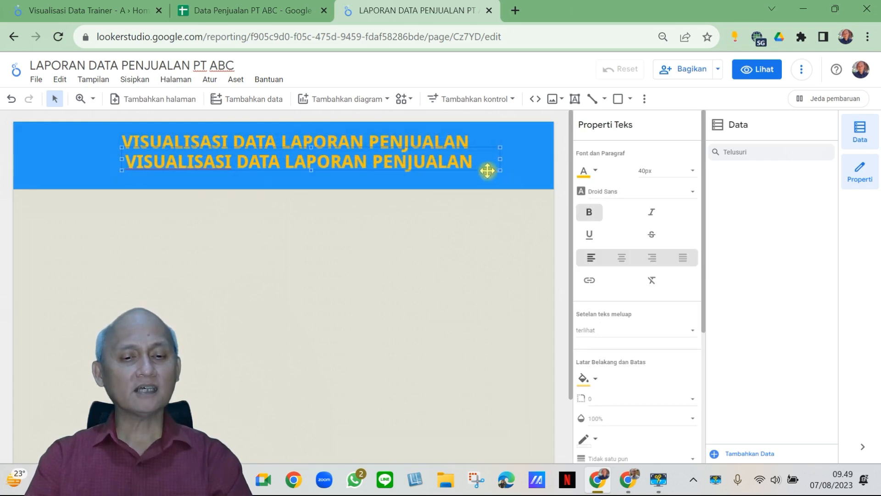
Step: Replace the text of the duplicated title line with "PT ABC INTERNATIONAL"
key("BackSpace")
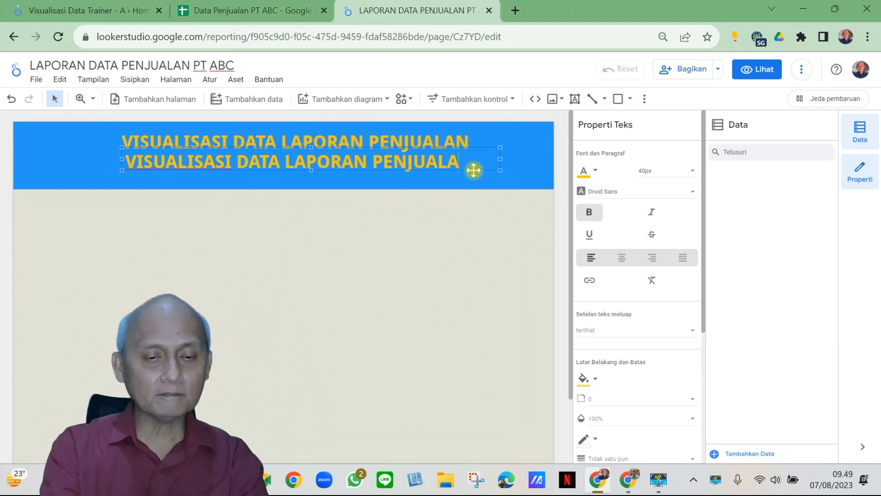
key("BackSpace")
key("BackSpace")
key("BackSpace")
key("BackSpace")
key("BackSpace")
key("BackSpace")
key("BackSpace")
key("BackSpace")
key("BackSpace")
key("BackSpace")
key("BackSpace")
key("BackSpace")
key("BackSpace")
key("BackSpace")
key("BackSpace")
key("BackSpace")
key("BackSpace")
key("BackSpace")
key("BackSpace")
key("BackSpace")
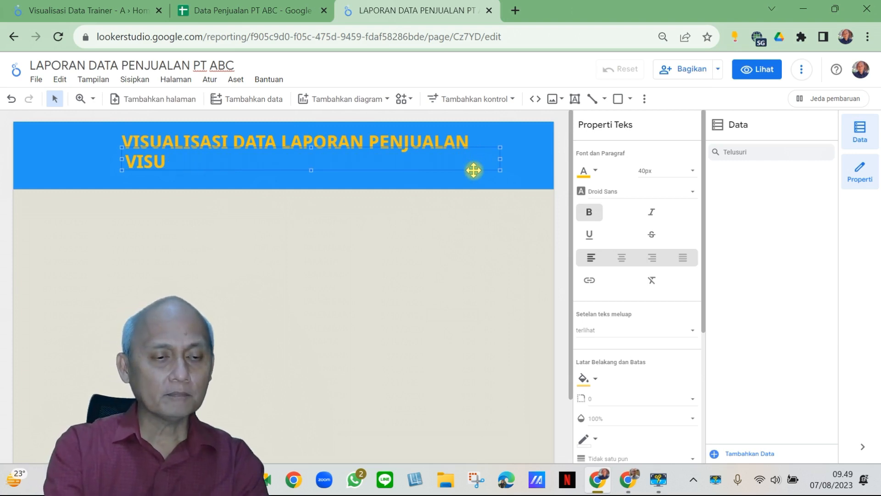
type("PT")
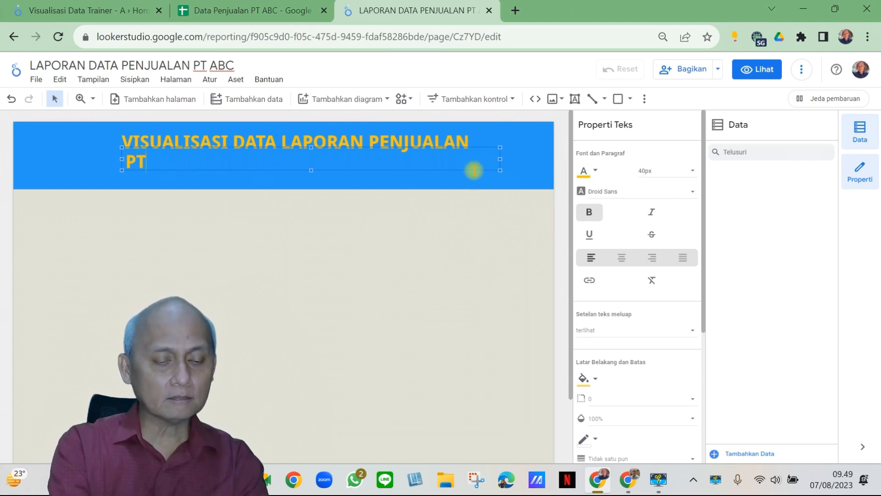
type(" ABC ")
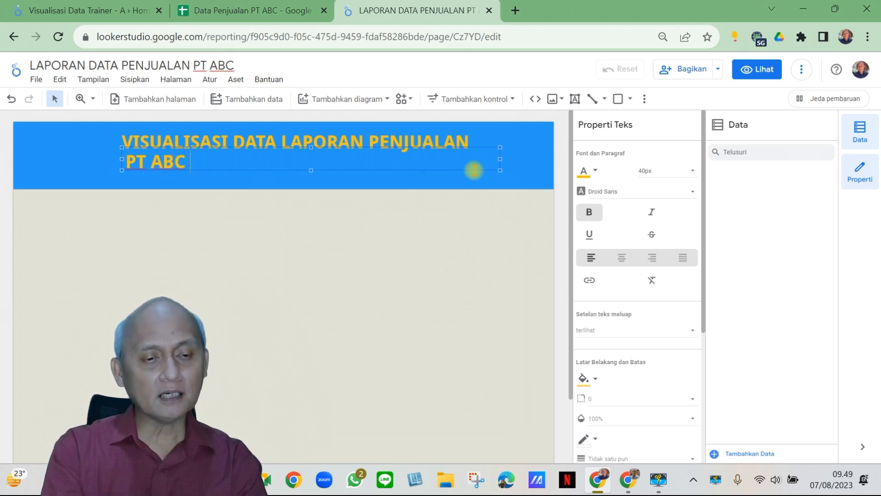
type("INTE")
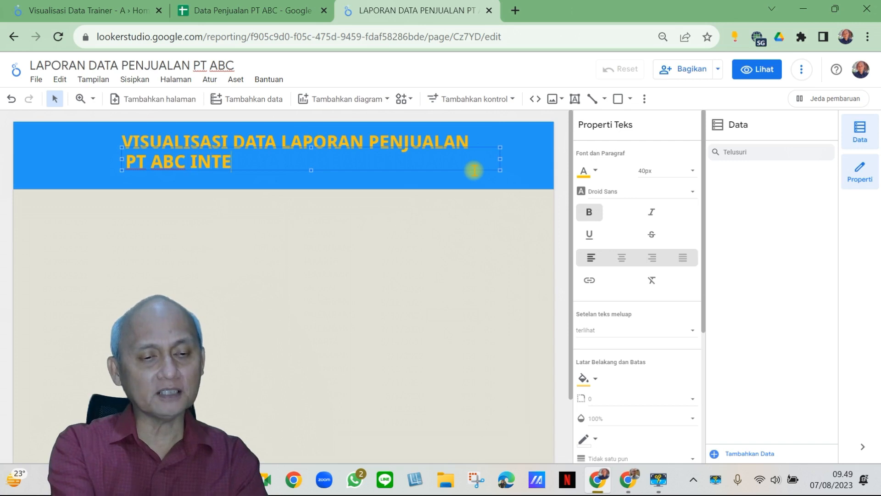
type("RNATIONAL")
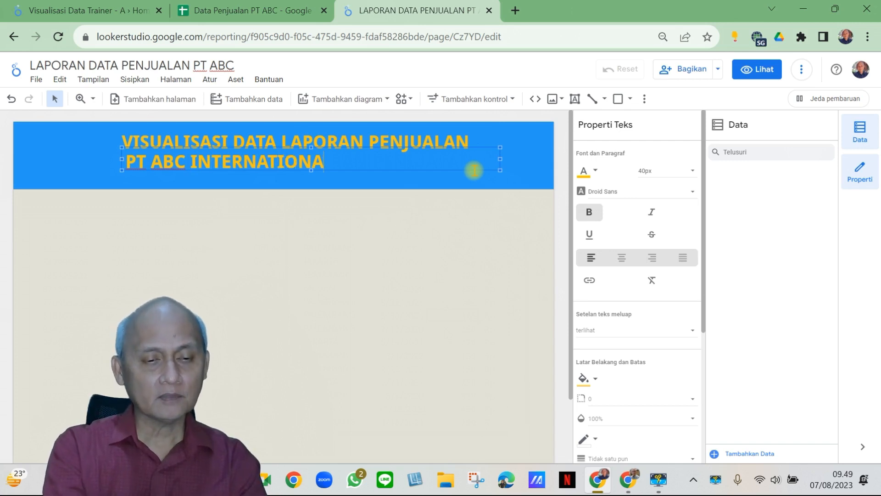
Step: Shift the PT ABC INTERNATIONAL text box slightly downward beneath the first title line
left_click(294, 191)
left_click(280, 170)
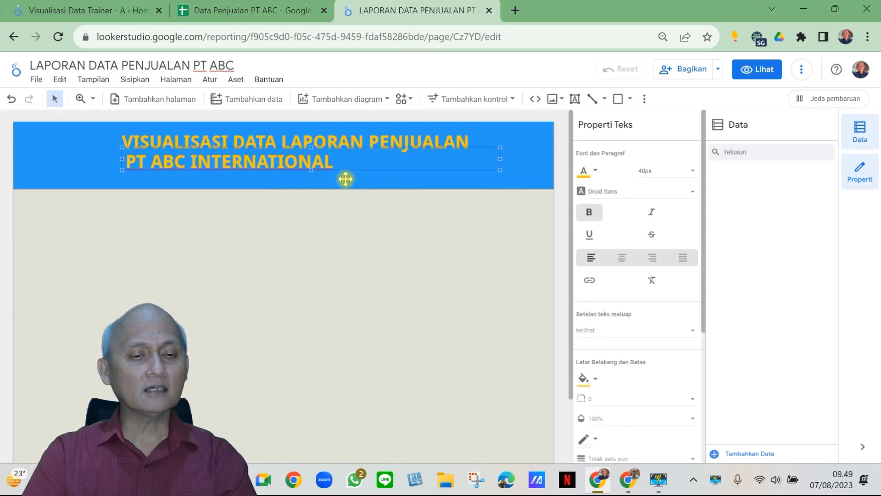
left_click_drag(344, 171, 337, 171)
left_click(287, 159)
left_click(324, 170)
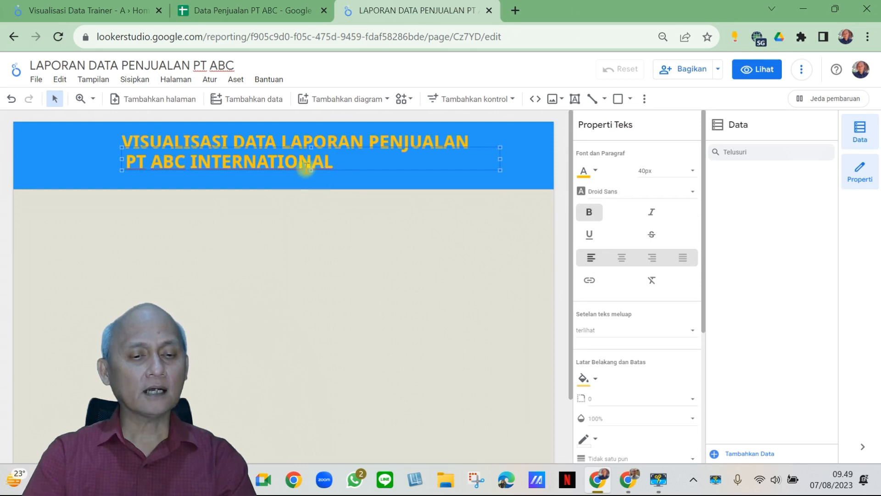
mouse_move(315, 174)
left_mouse_down()
mouse_move(324, 181)
mouse_move(312, 178)
left_mouse_up()
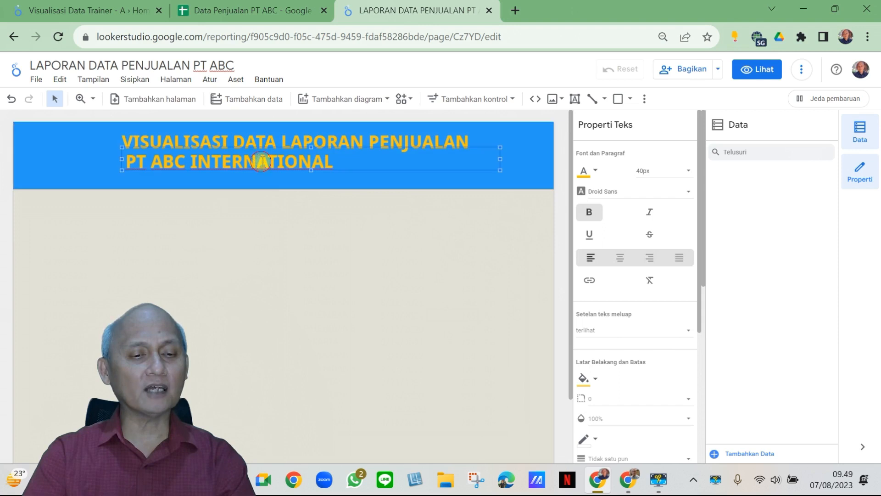
left_click(245, 162)
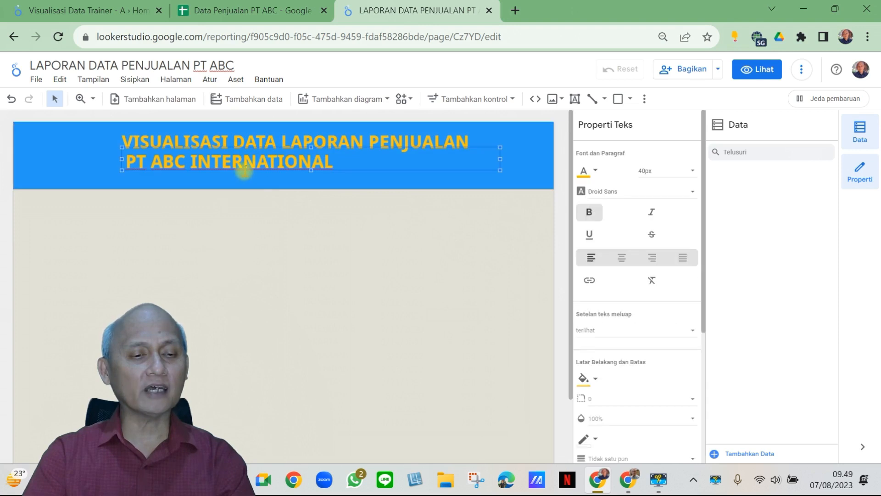
left_click(124, 155)
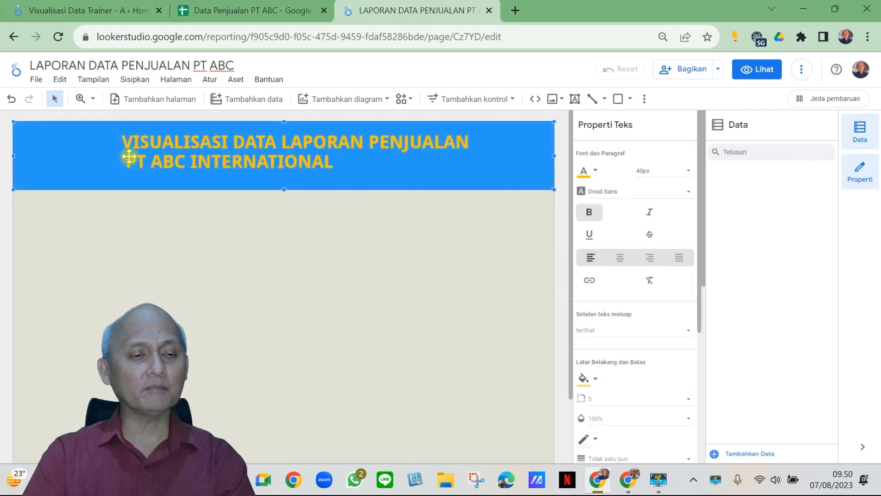
left_click_drag(131, 156, 123, 158)
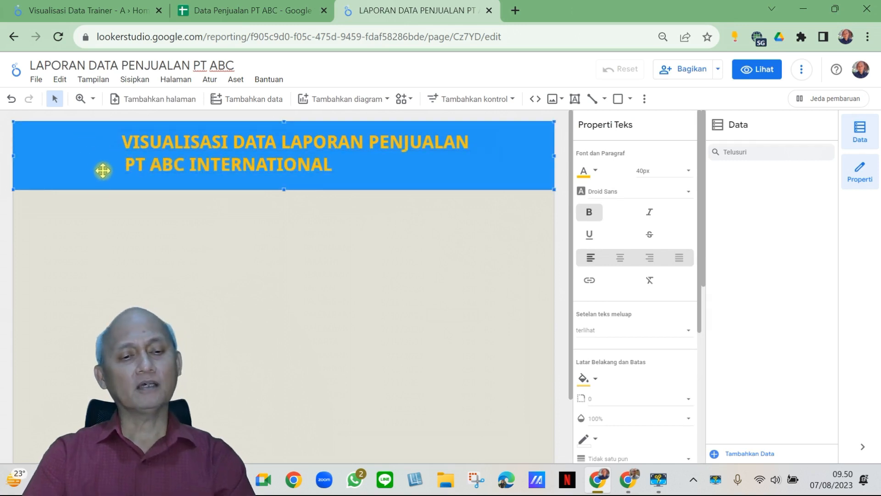
left_click(103, 183)
left_click(122, 162)
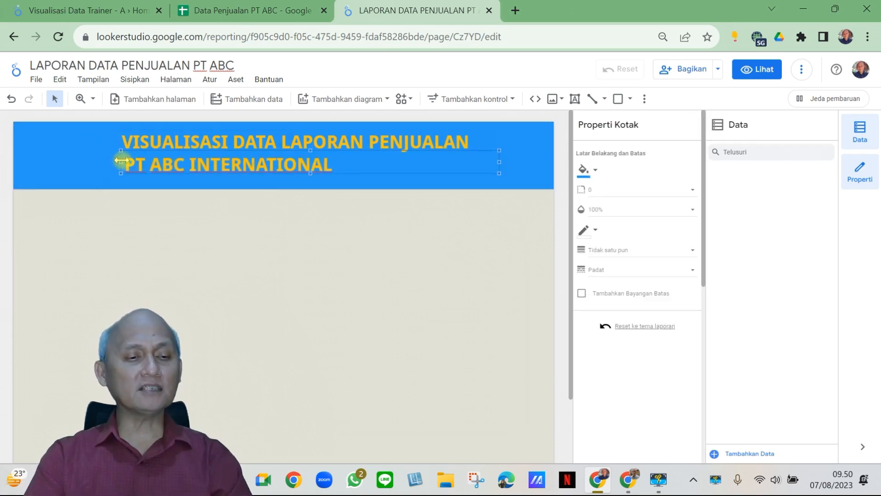
left_click_drag(120, 161, 96, 164)
left_click(96, 157)
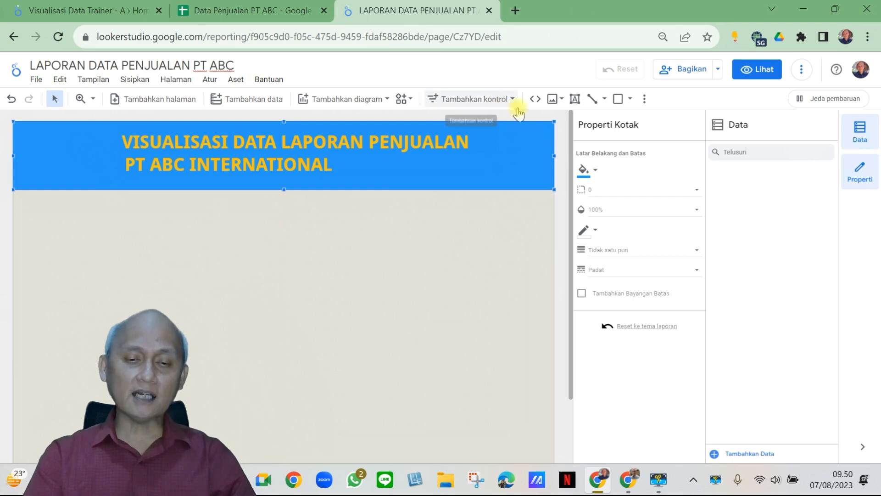
Step: Insert the picture Image 1 (1) uploaded from the computer folder D:\Bapa 2020\Create Video Youtube\Image 2021\Image
left_click(561, 100)
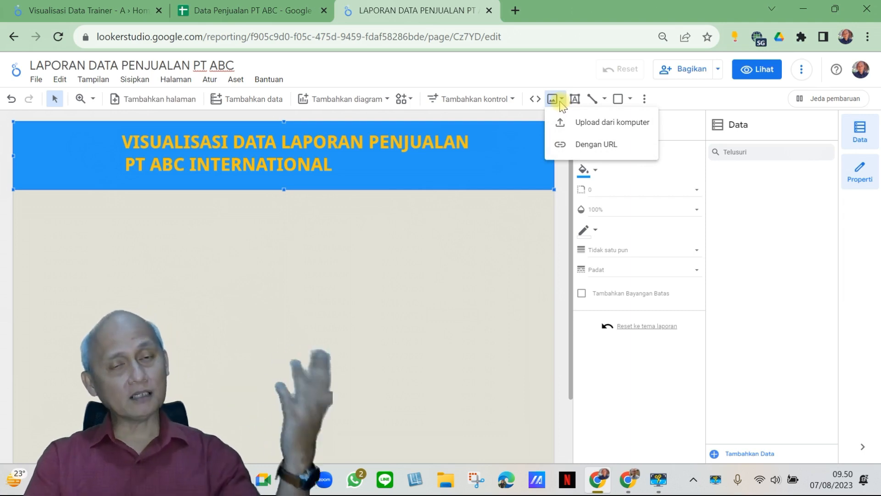
left_click(580, 127)
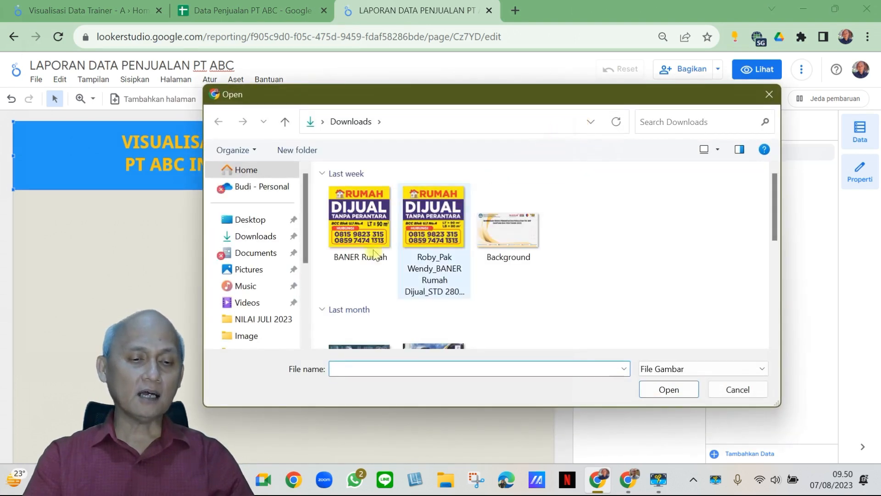
scroll(298, 216, "down", 2)
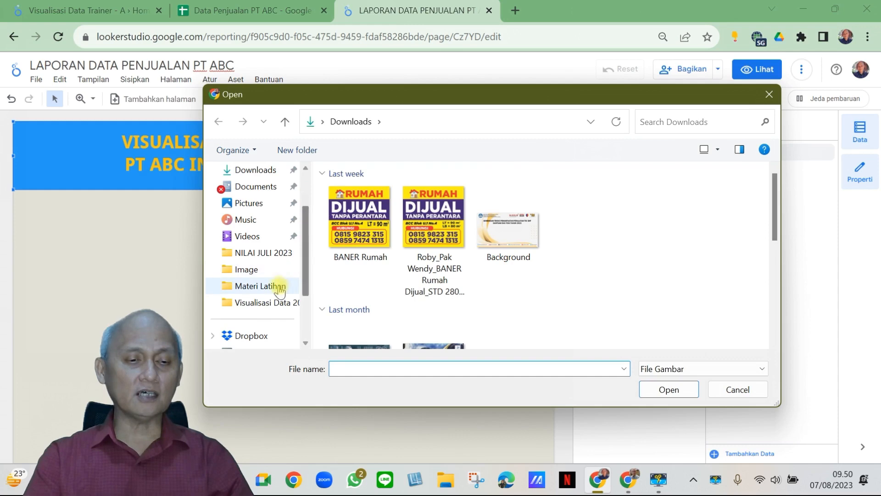
scroll(267, 287, "down", 2)
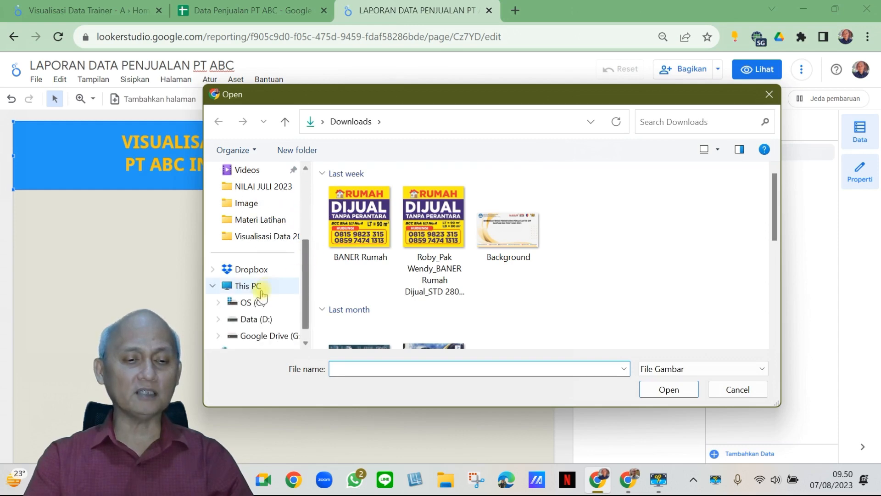
left_click(250, 320)
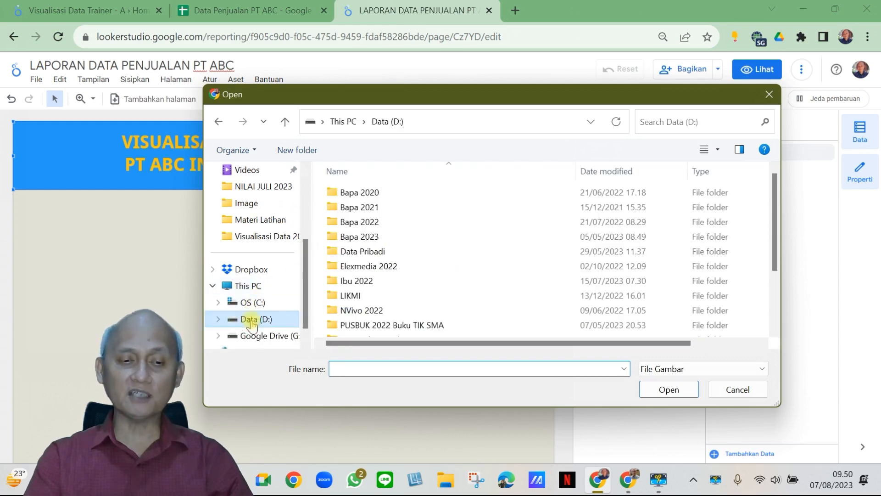
double_click(407, 193)
double_click(376, 191)
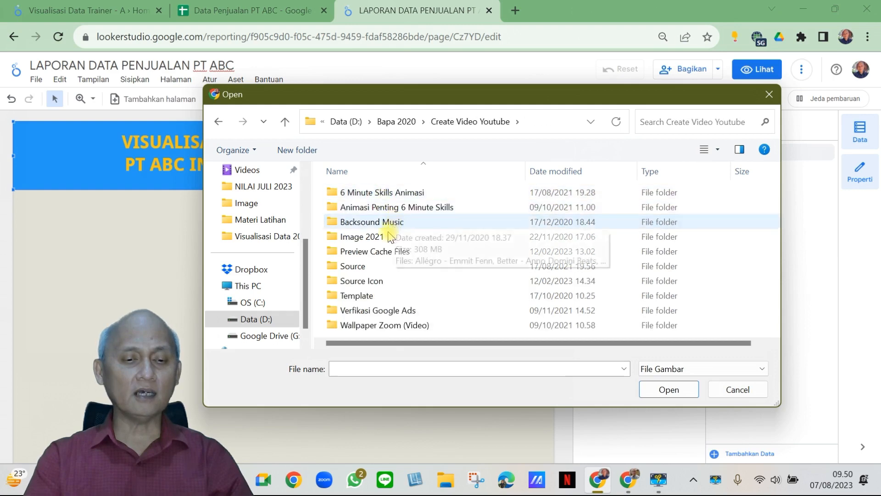
double_click(374, 236)
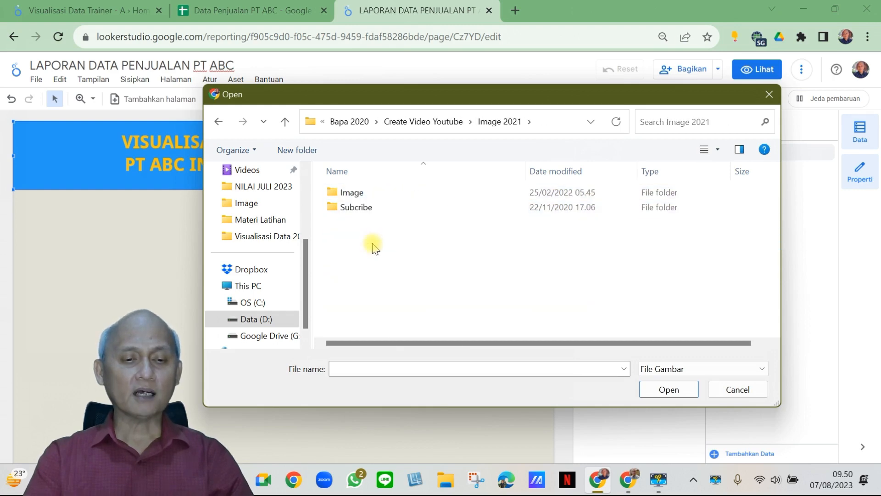
double_click(349, 193)
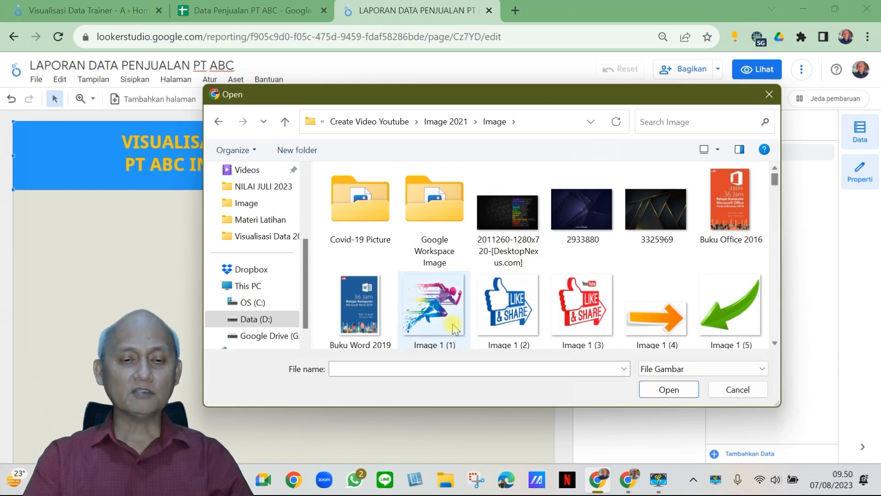
left_click(427, 310)
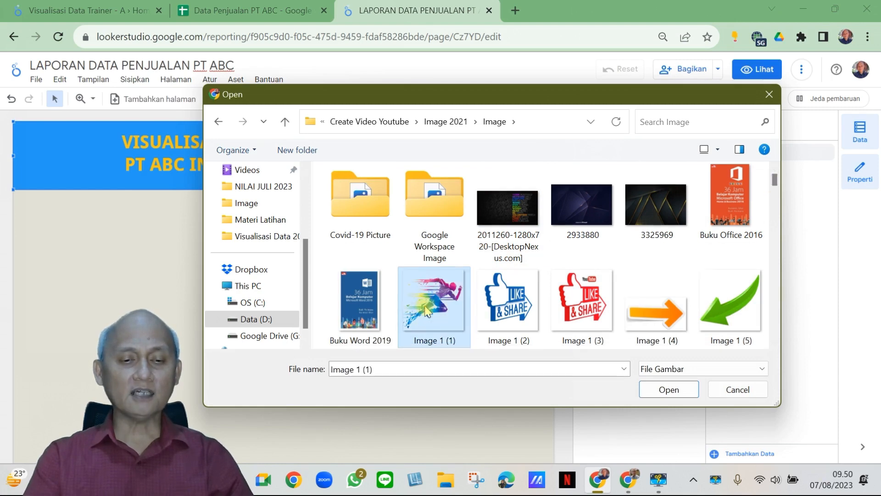
left_click(666, 389)
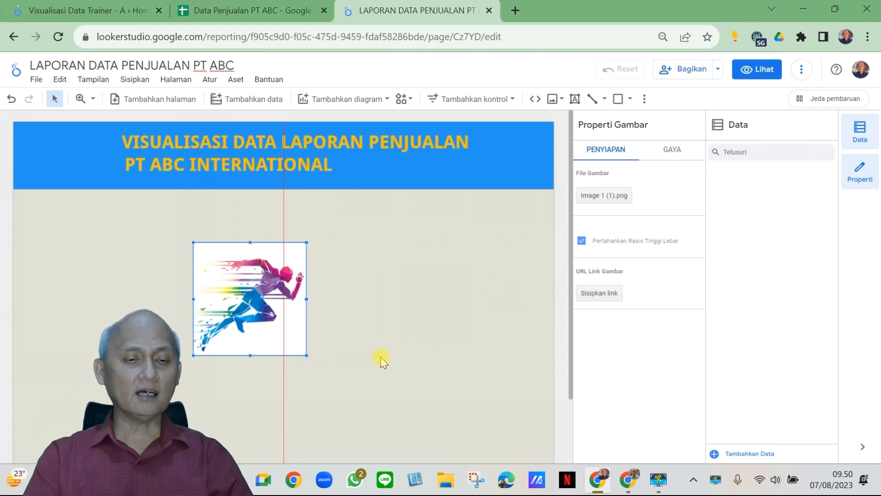
Step: Move the runner image to the left end of the blue header band and shrink it to fit within the band's height
left_click_drag(268, 321, 98, 211)
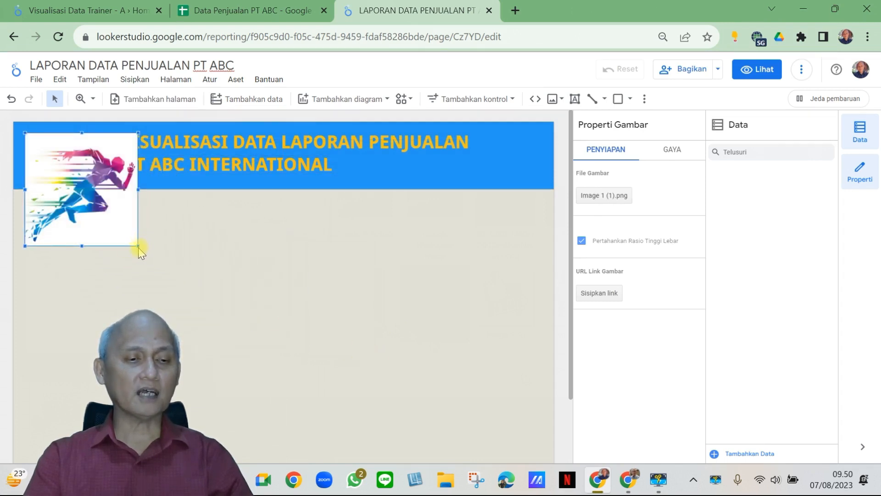
left_click_drag(138, 246, 51, 159)
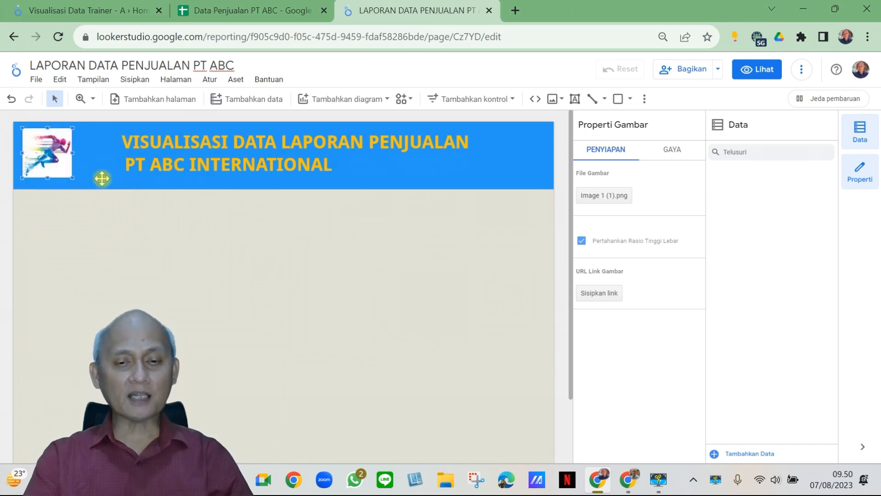
Step: Make the runner image's background transparent and enlarge the image slightly within the blue header band
left_click(681, 155)
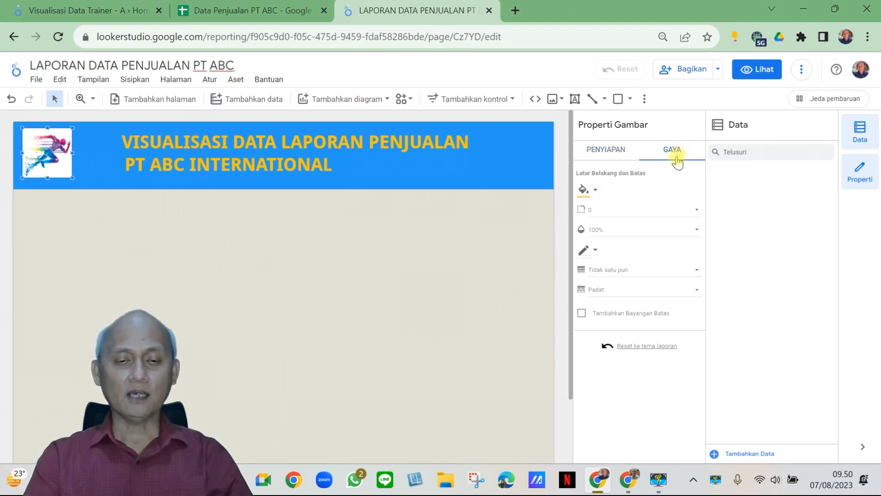
left_click(596, 189)
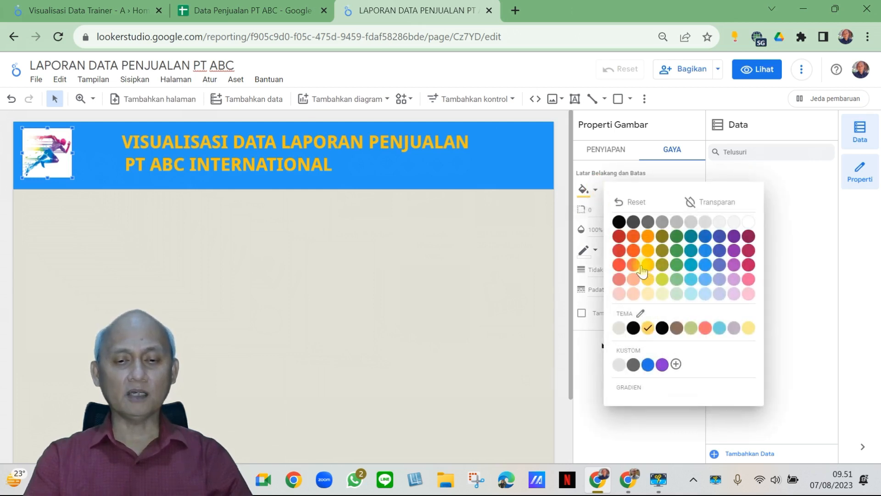
left_click(706, 198)
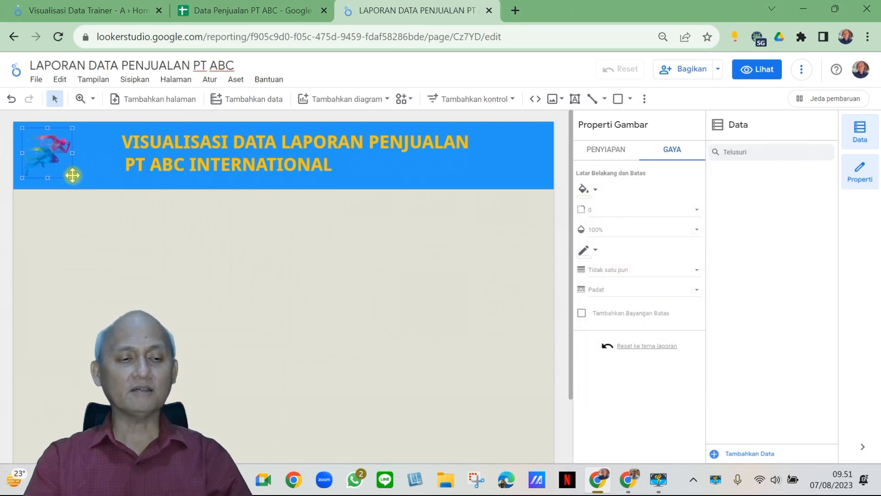
left_click_drag(72, 176, 85, 180)
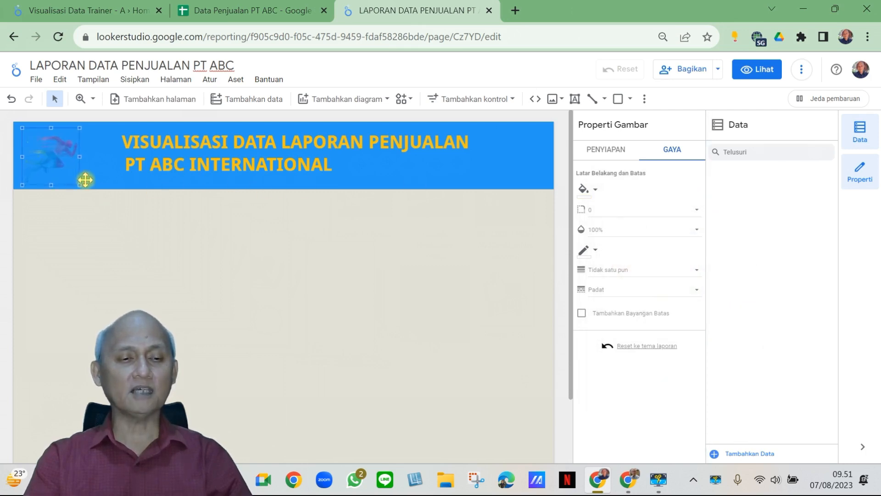
left_click(261, 240)
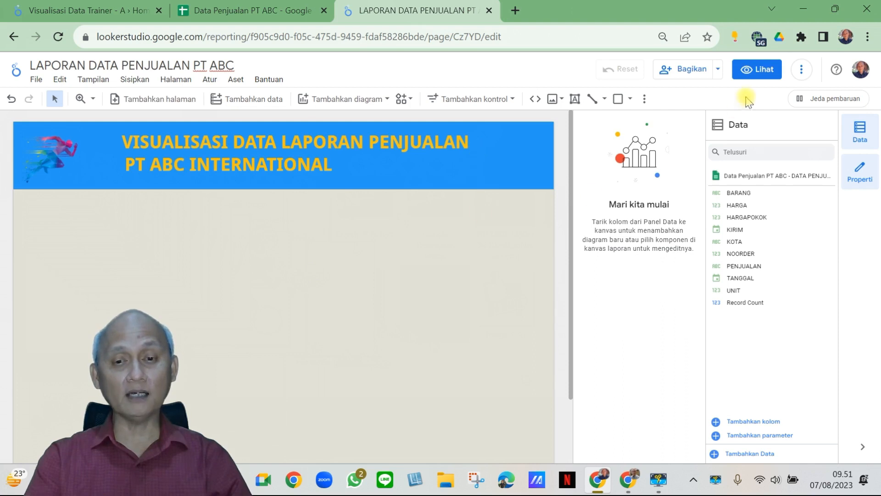
Step: Preview the report with its finished header in view mode, and return to edit mode
left_click(765, 73)
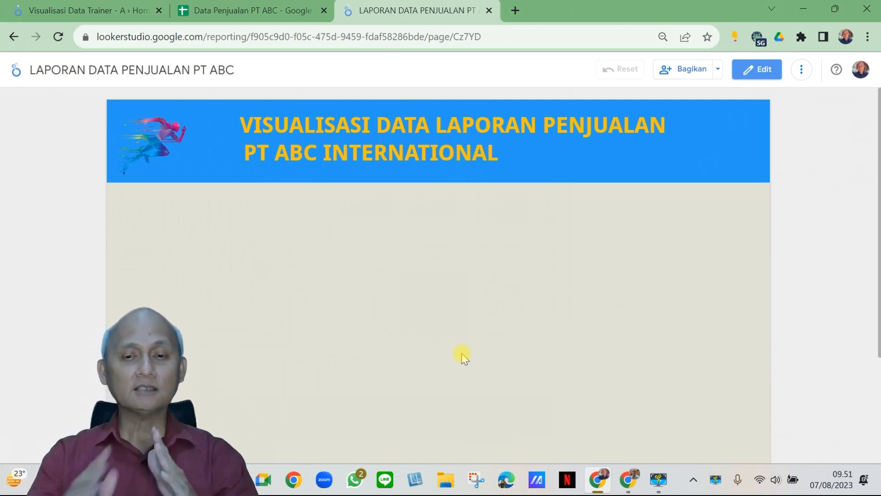
left_click(762, 70)
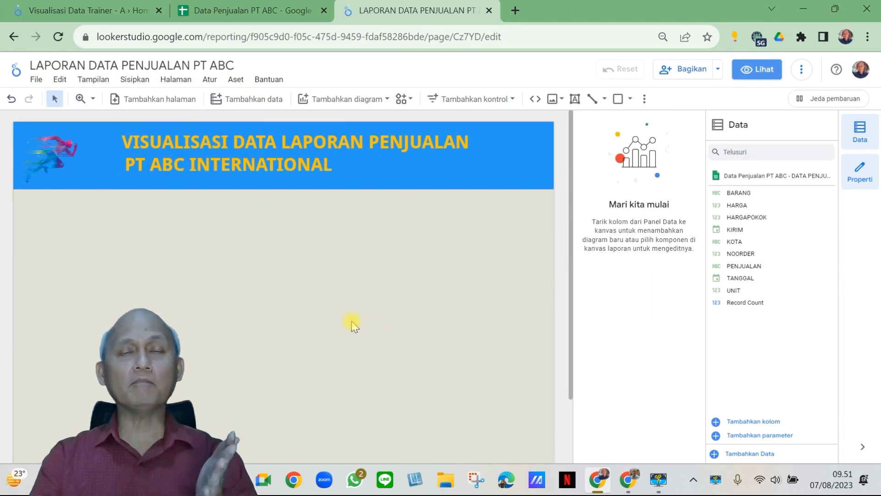